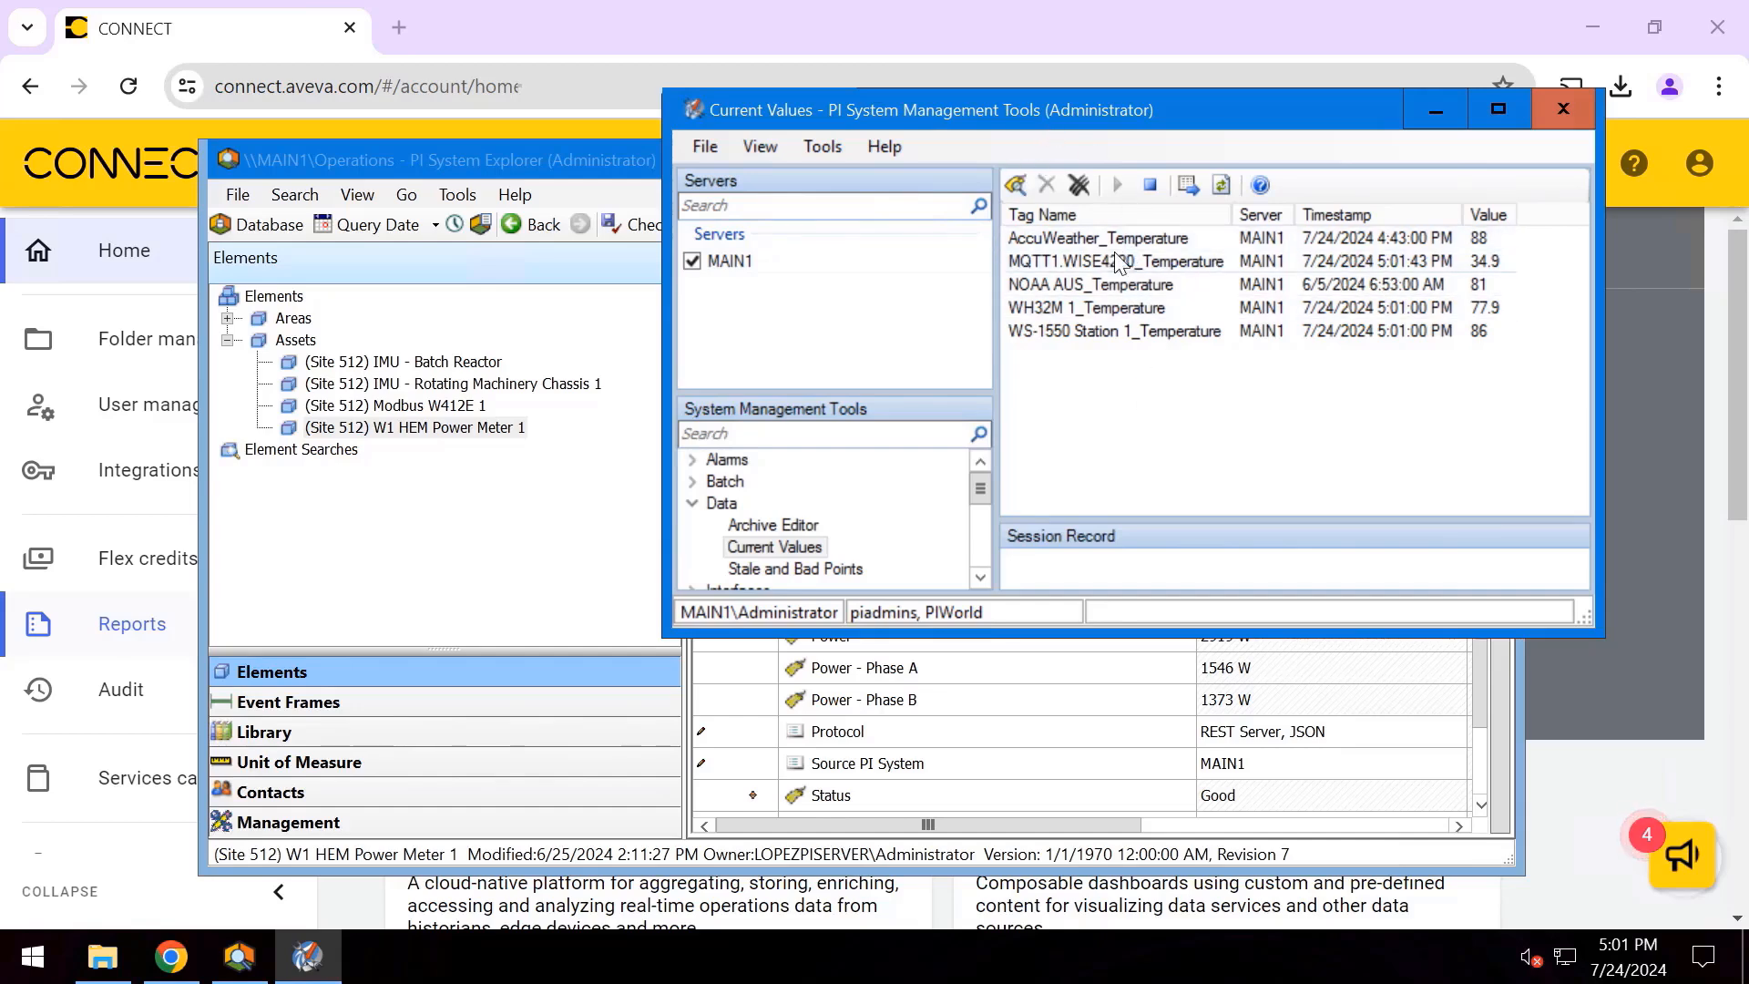
- Switch to the CONNECT portal in the browser, launch Data services and open the Sequential Data Store
{"action": "left_click", "coordinate": [590, 166]}
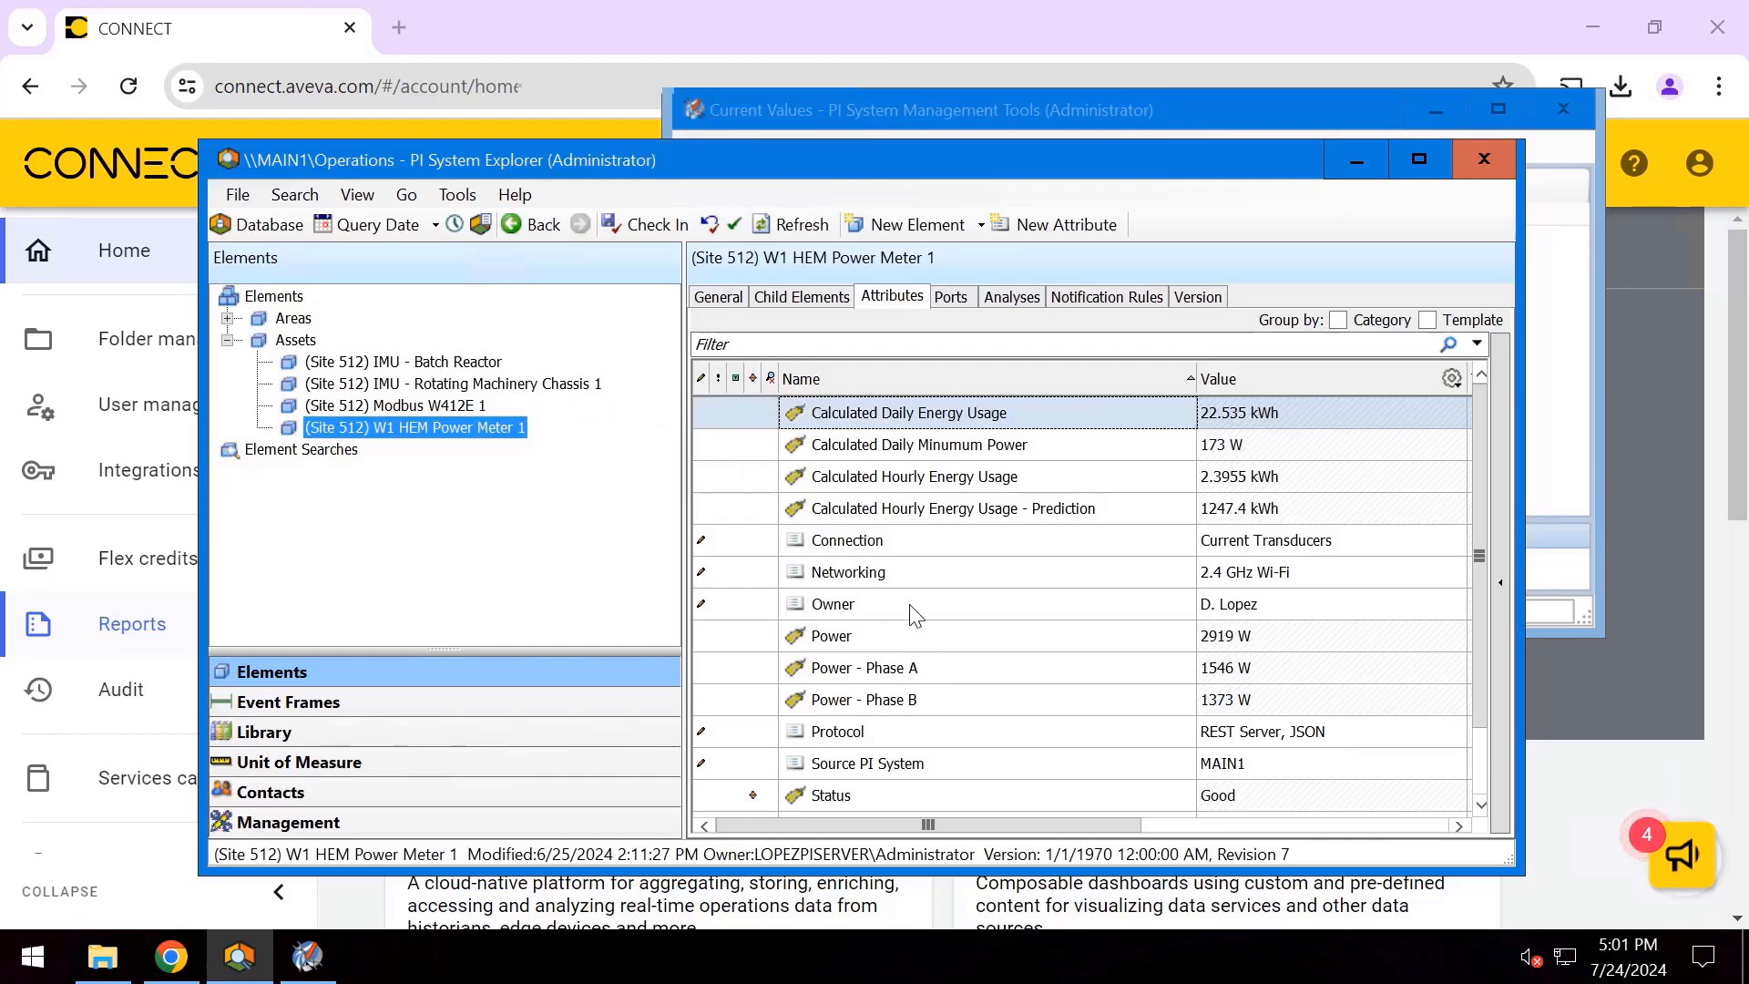
{"action": "left_click", "coordinate": [698, 40]}
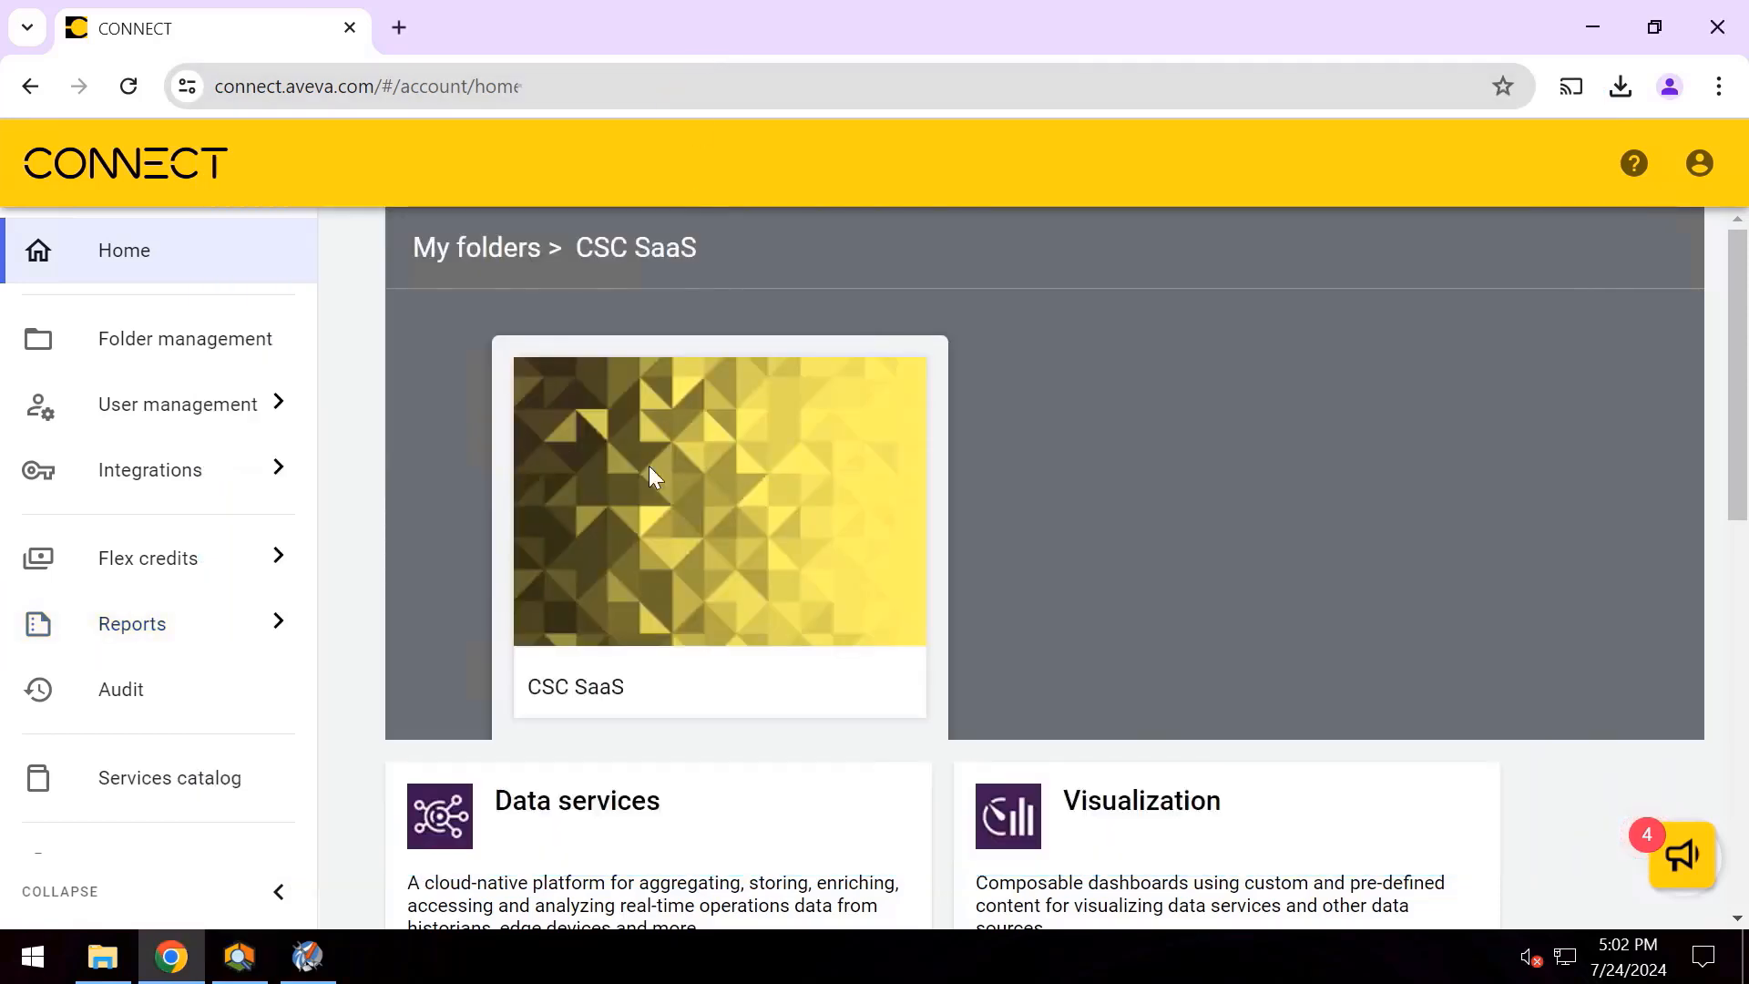
{"action": "left_click", "coordinate": [456, 825]}
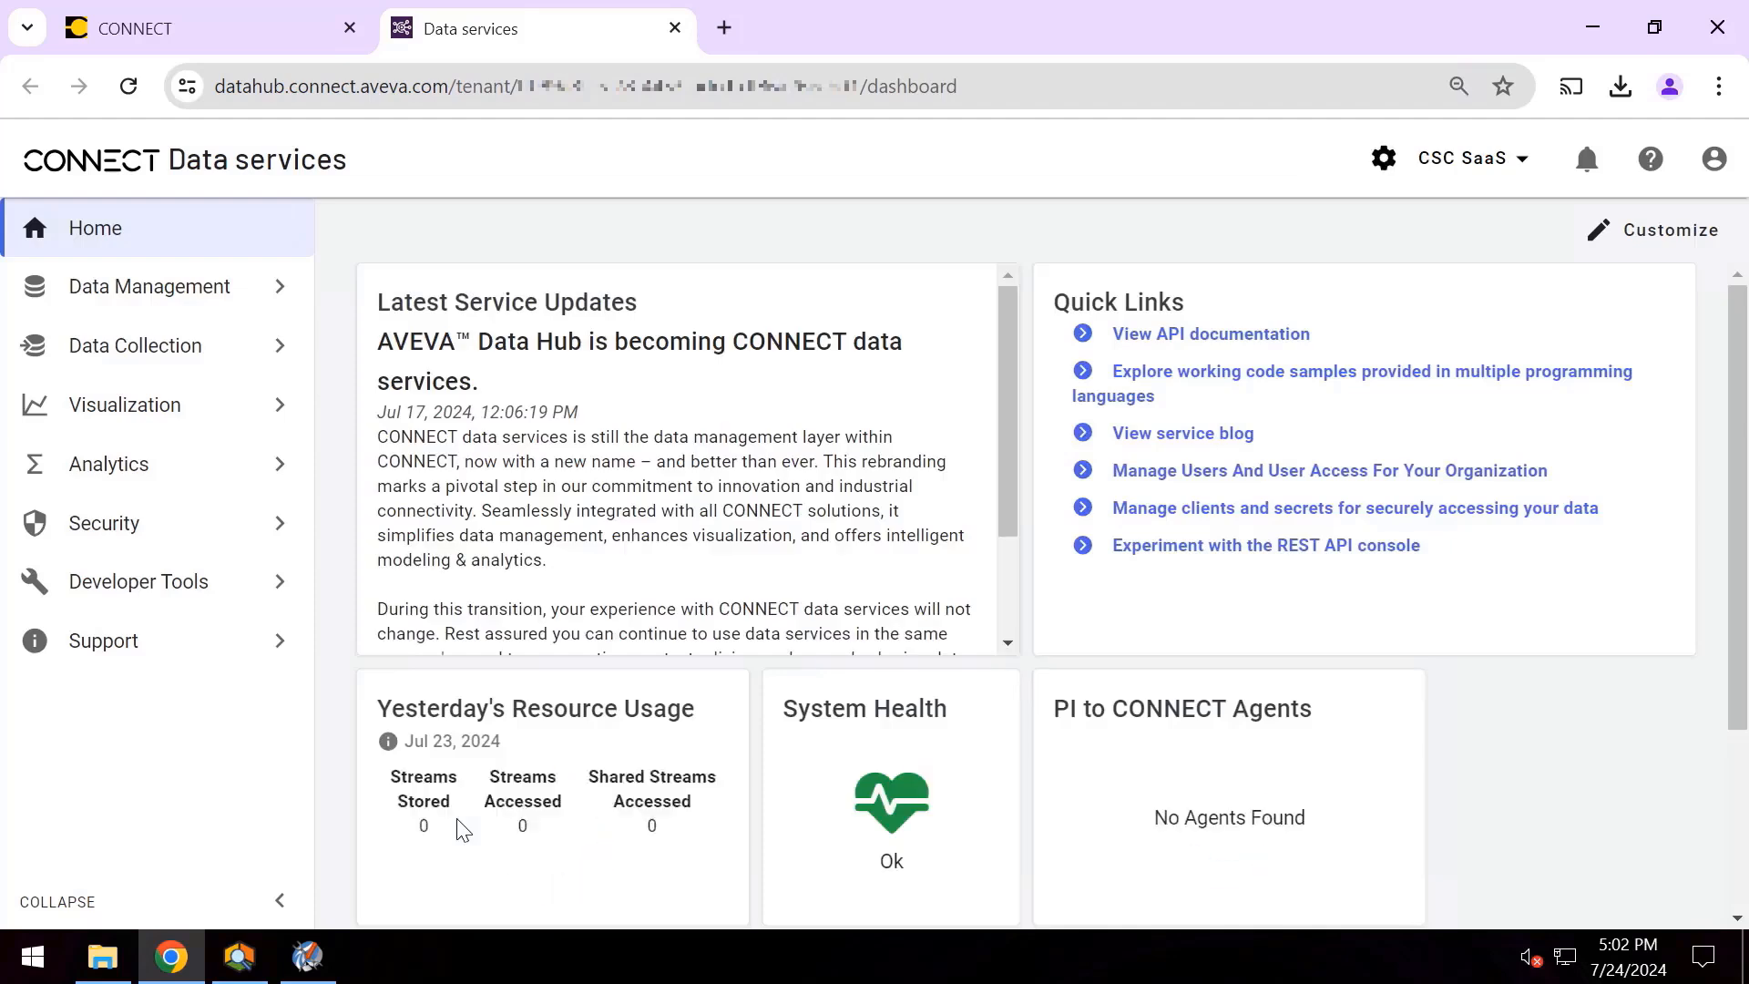
{"action": "left_click", "coordinate": [281, 292]}
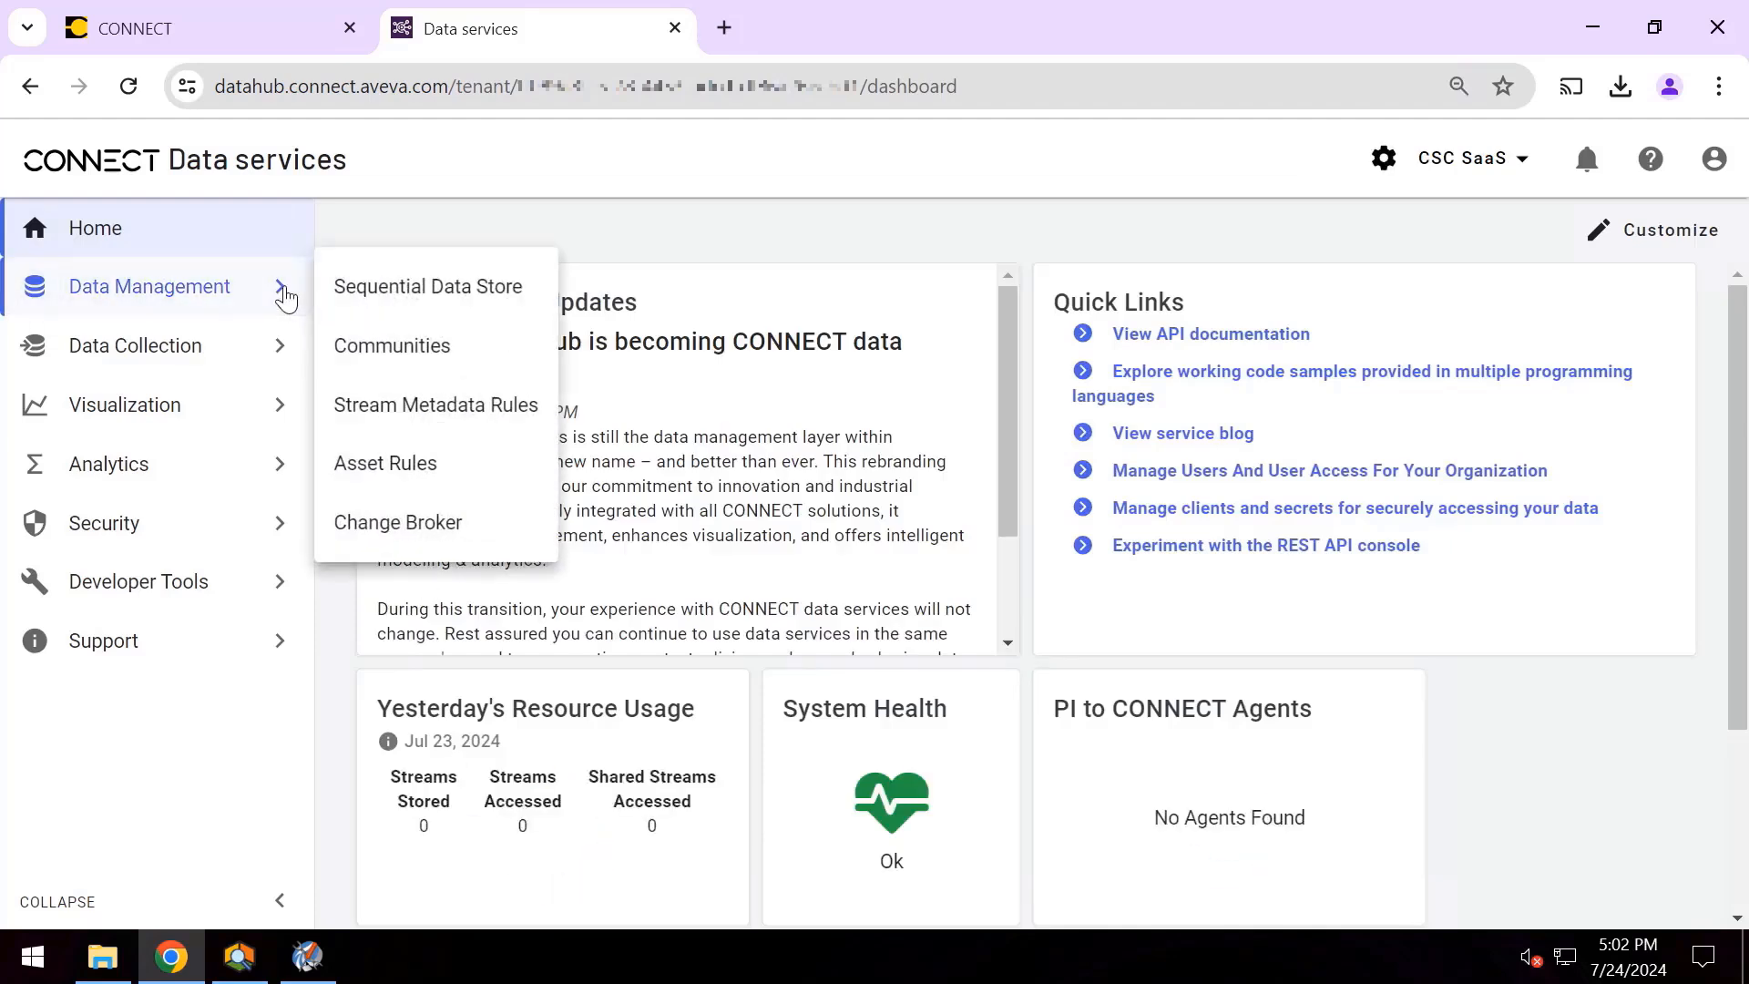
{"action": "left_click", "coordinate": [343, 300]}
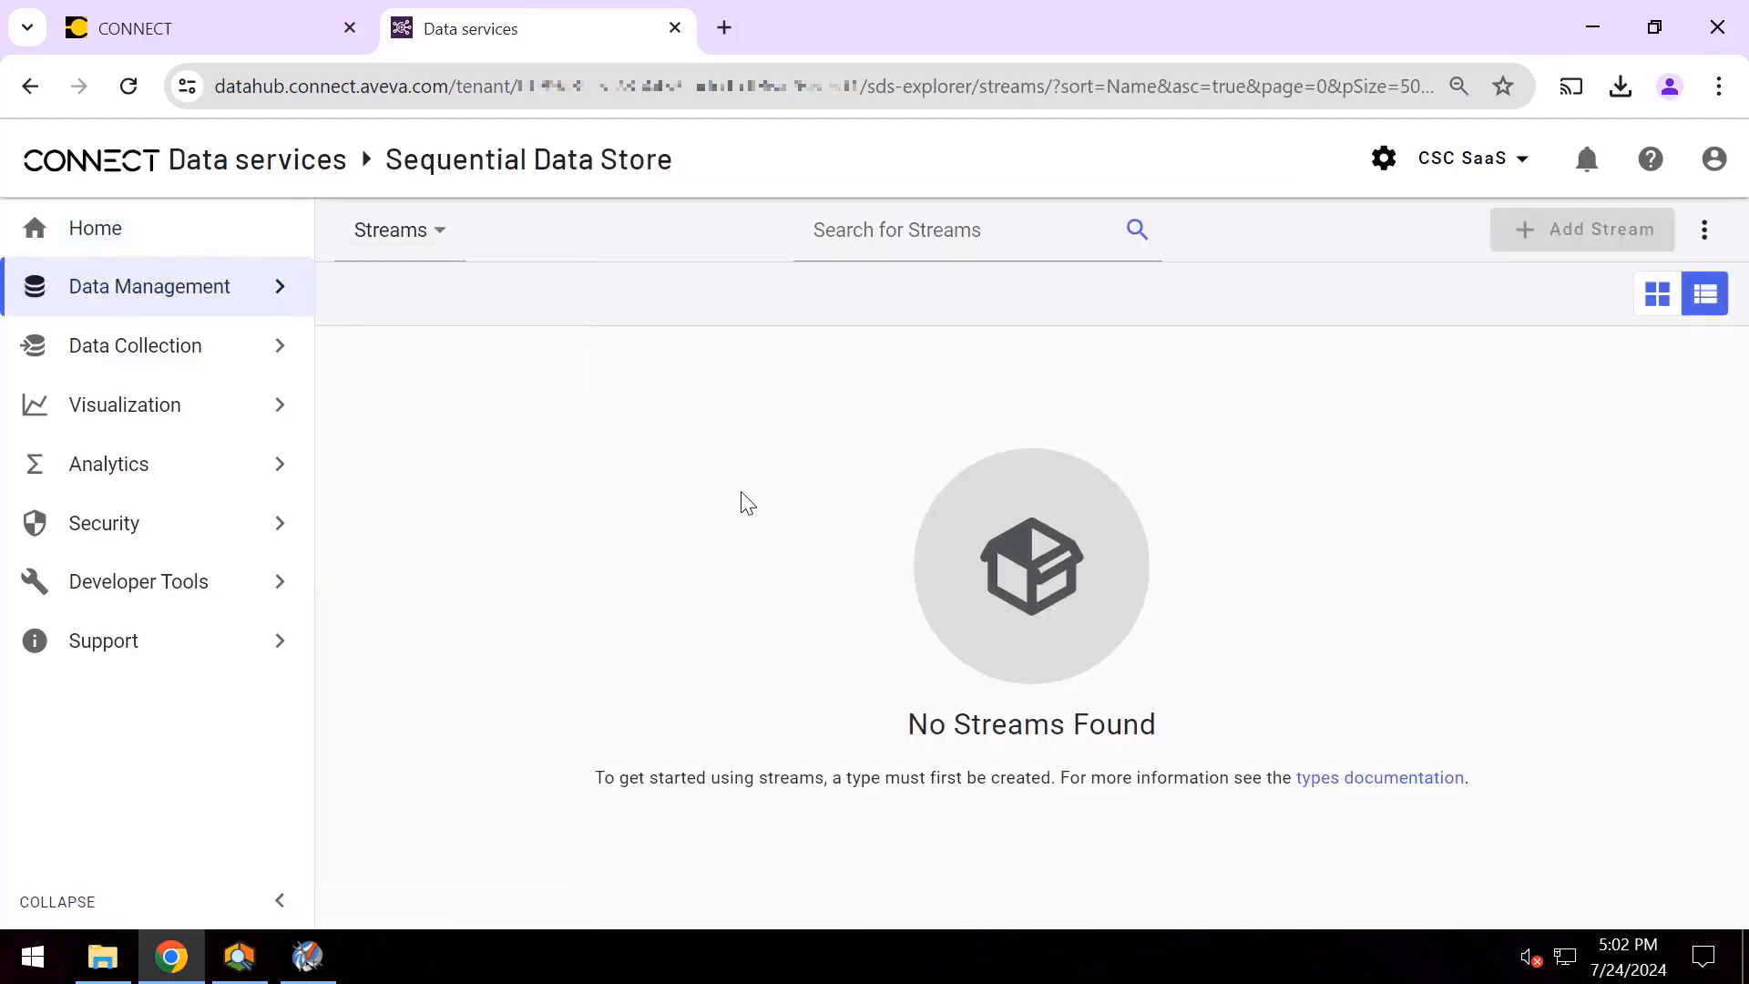
- Check the source temperature tags in PI System Management Tools and the power meter attributes in PI System Explorer, then return to the browser
{"action": "left_click", "coordinate": [307, 957]}
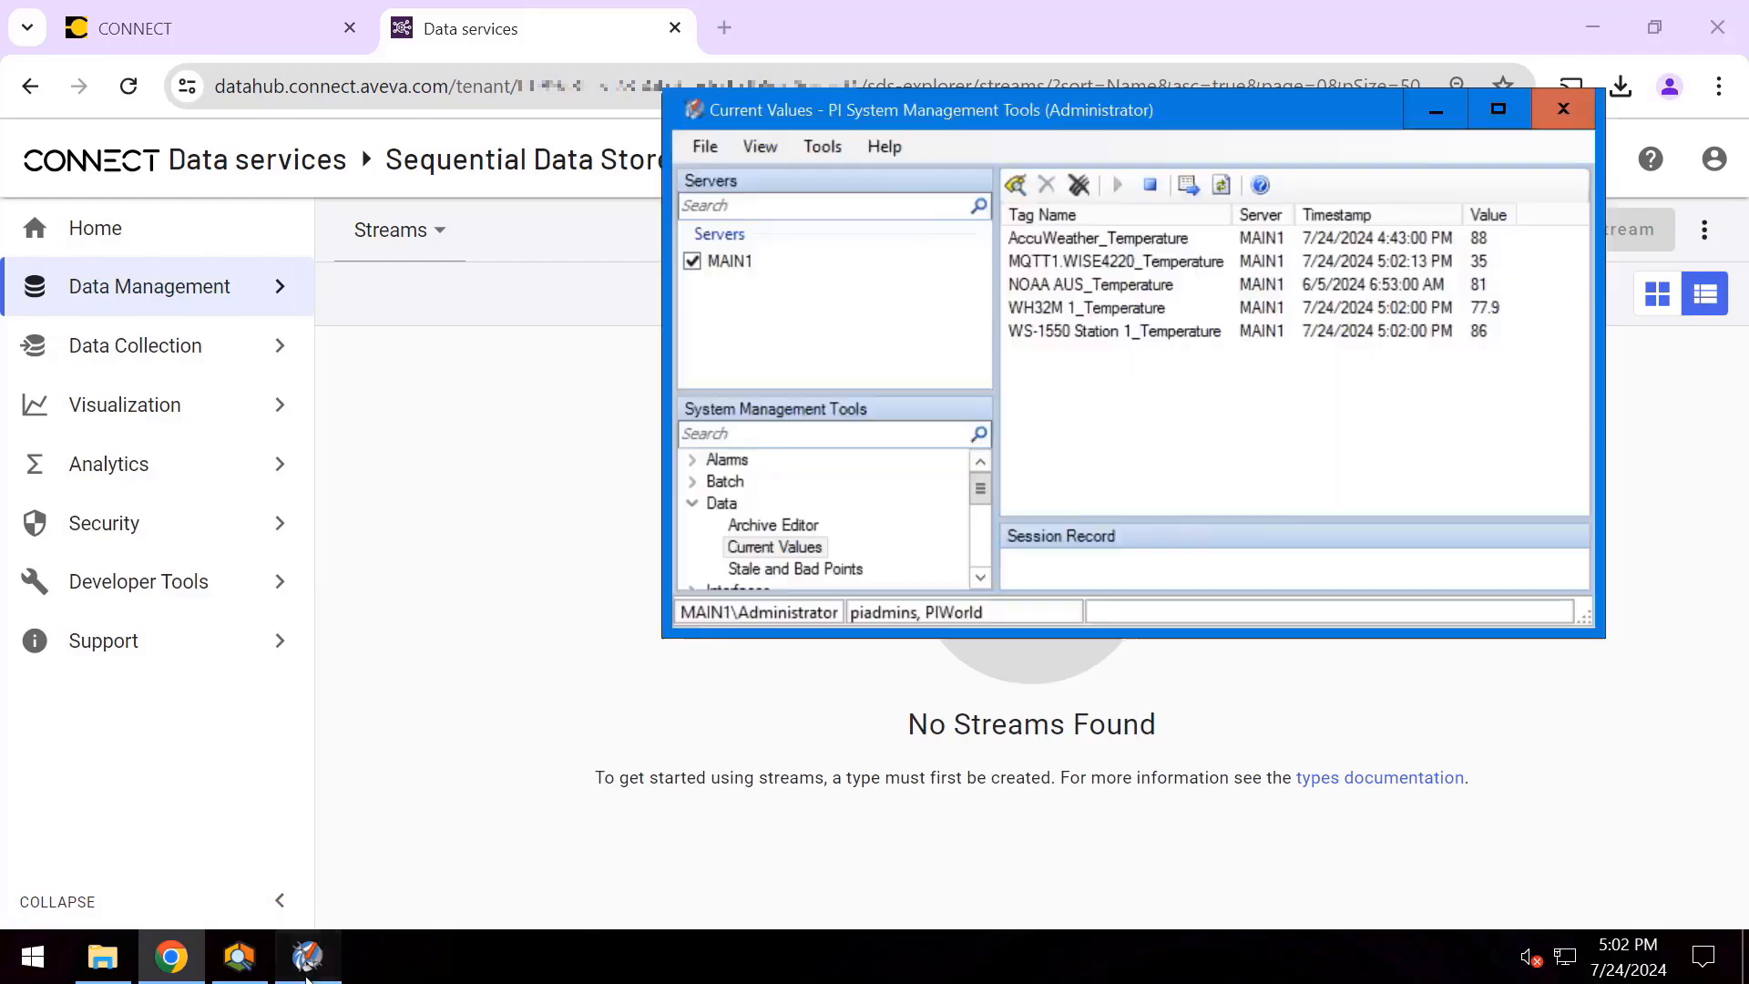
{"action": "left_click", "coordinate": [238, 956]}
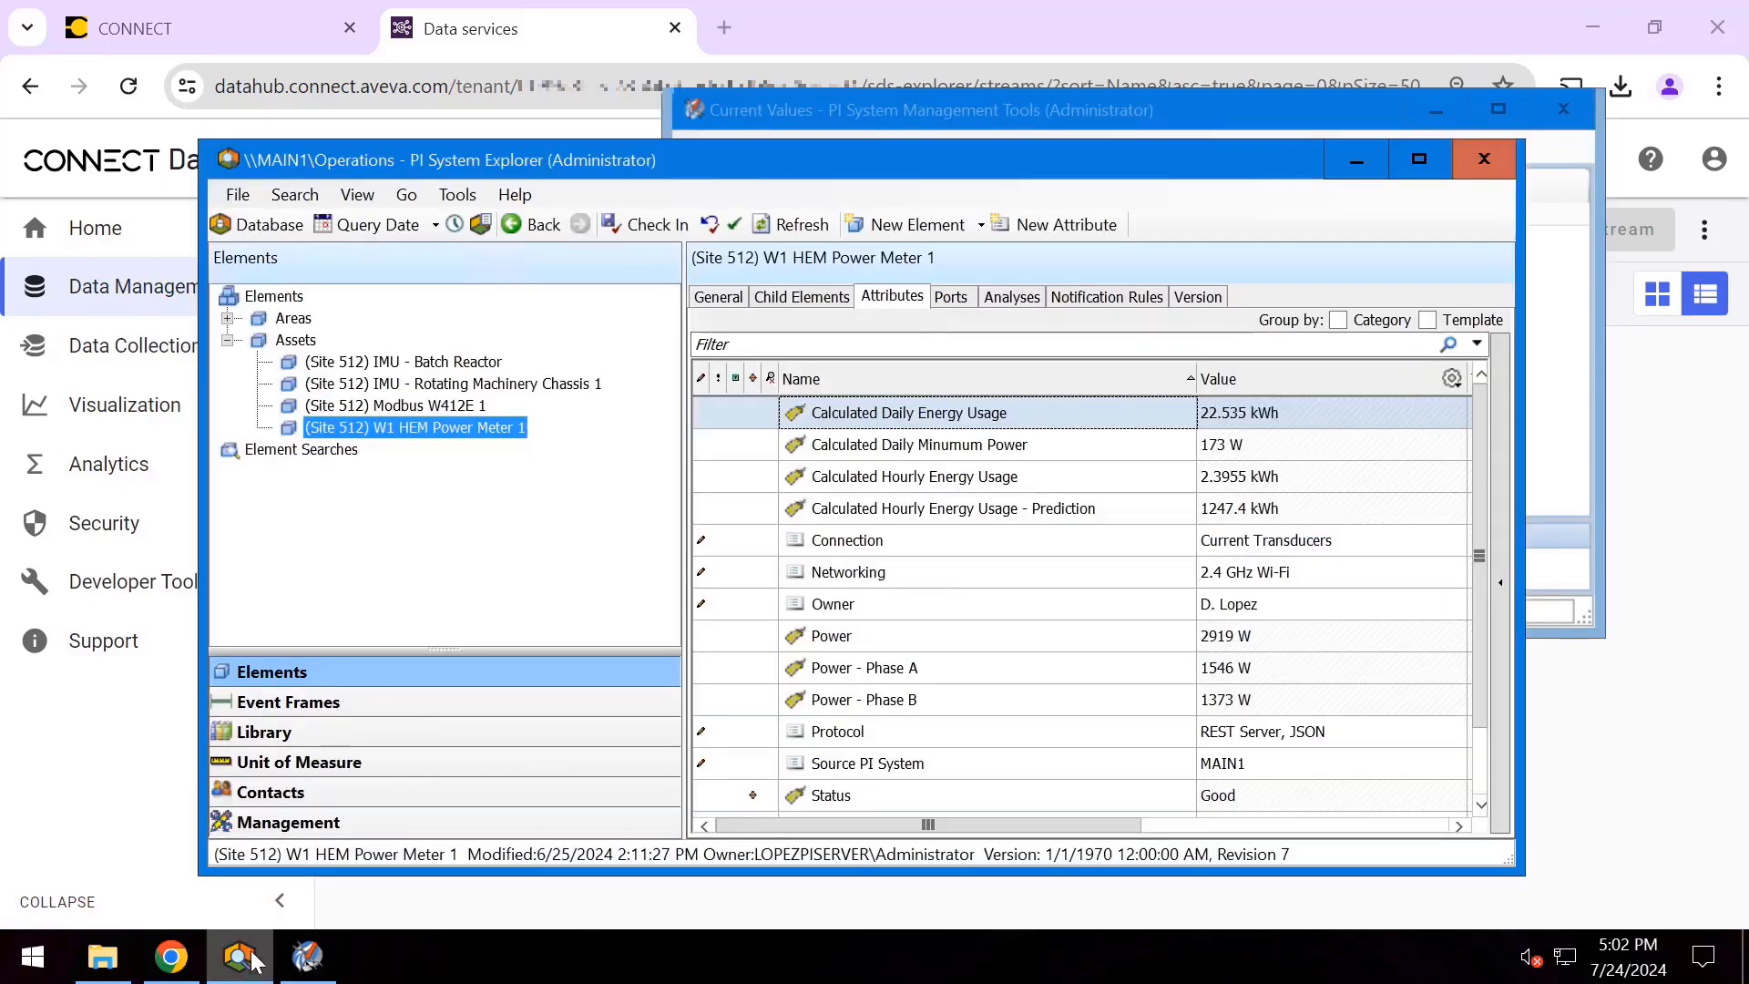
{"action": "left_click", "coordinate": [960, 24]}
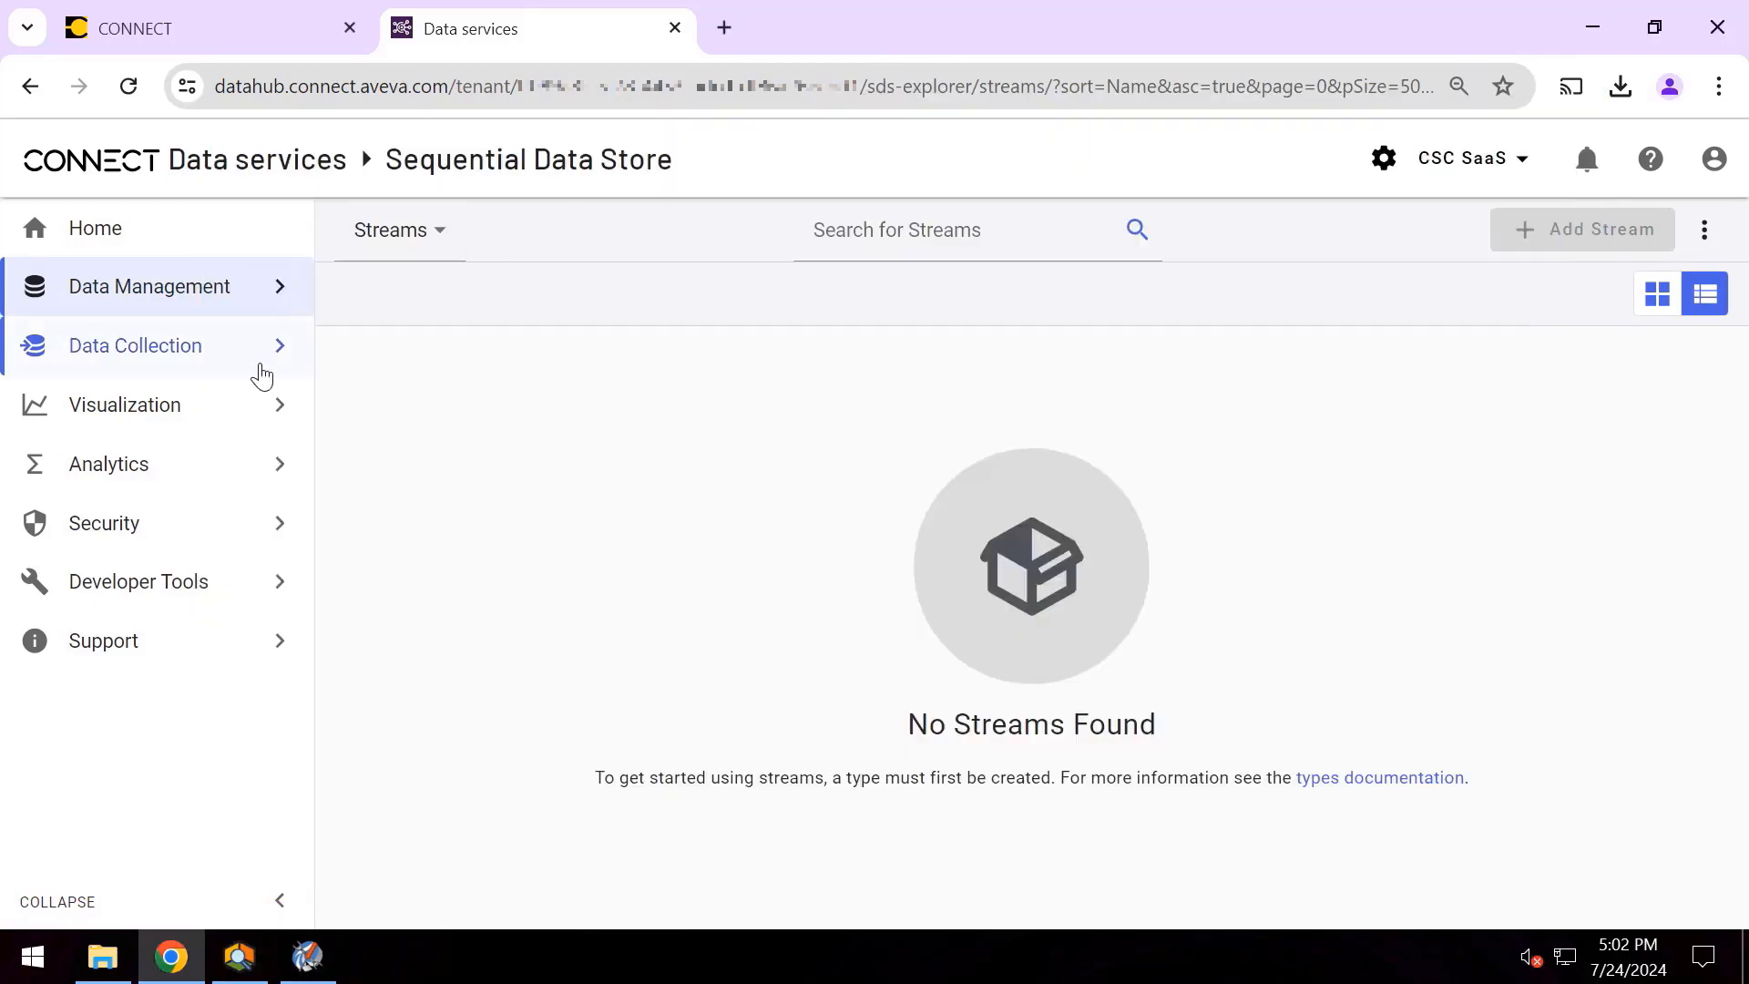
- Open the PI to CONNECT Agents page and download the latest 64-bit agent installer
{"action": "mouse_move", "coordinate": [281, 351]}
{"action": "left_click", "coordinate": [394, 403]}
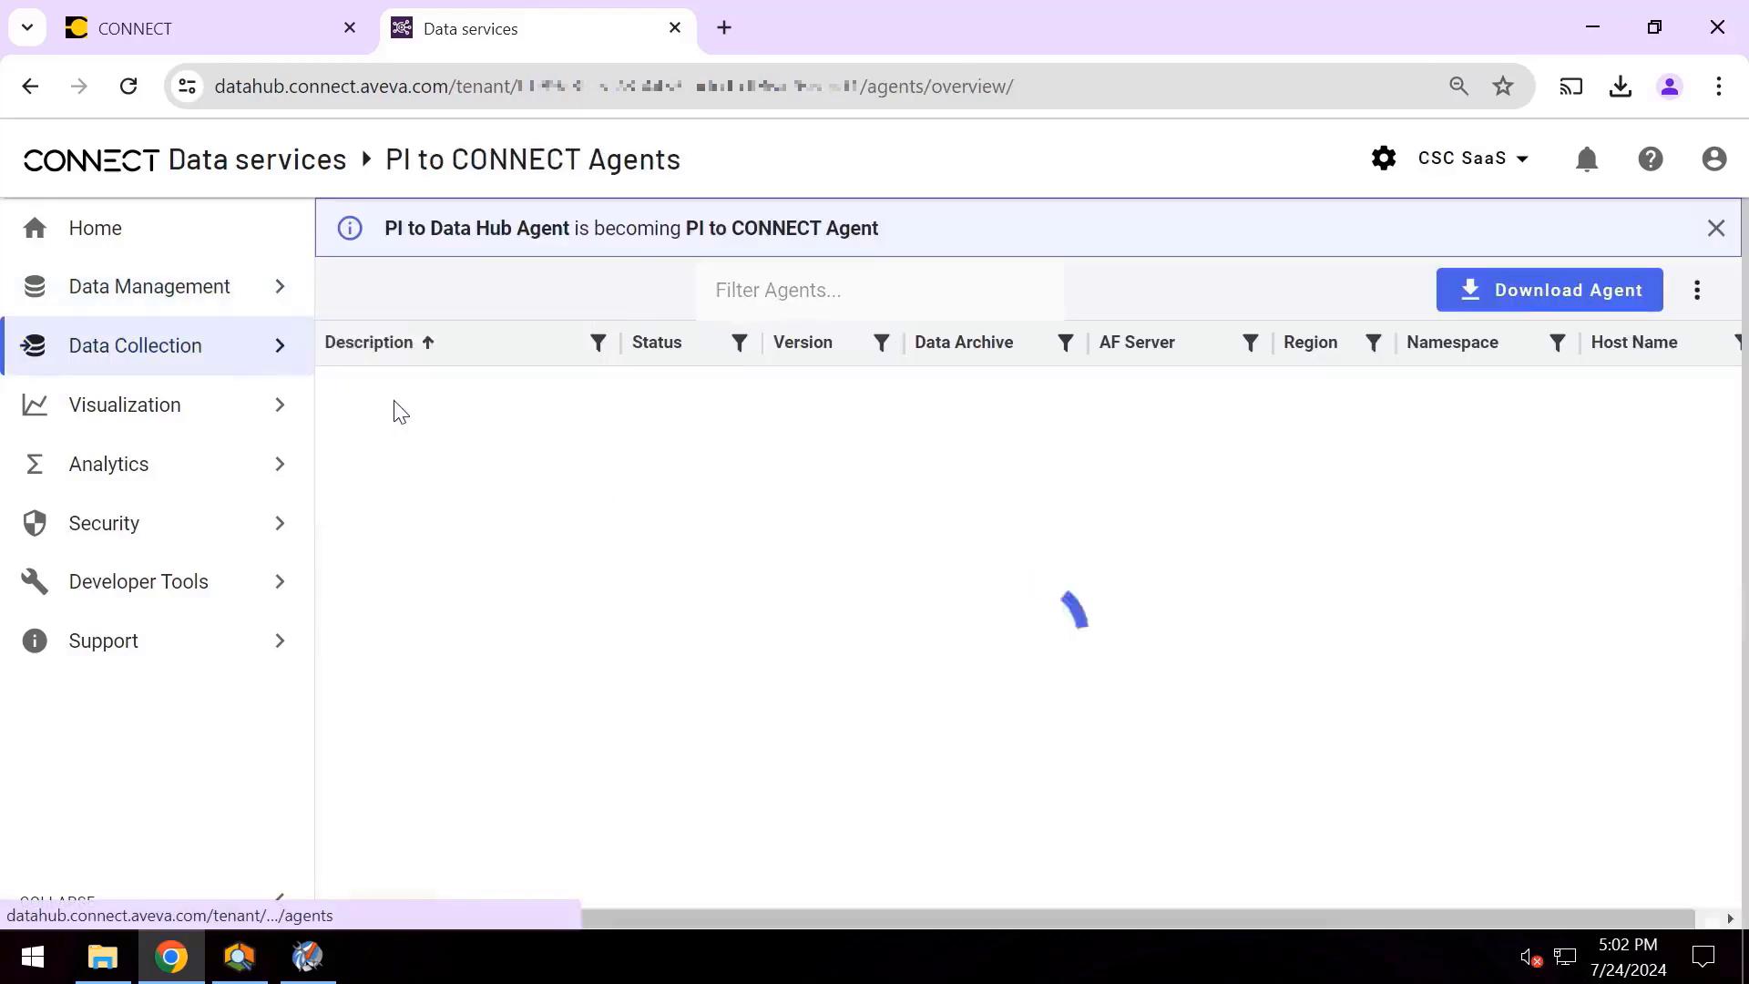
{"action": "left_click", "coordinate": [1509, 291]}
{"action": "left_click", "coordinate": [973, 544]}
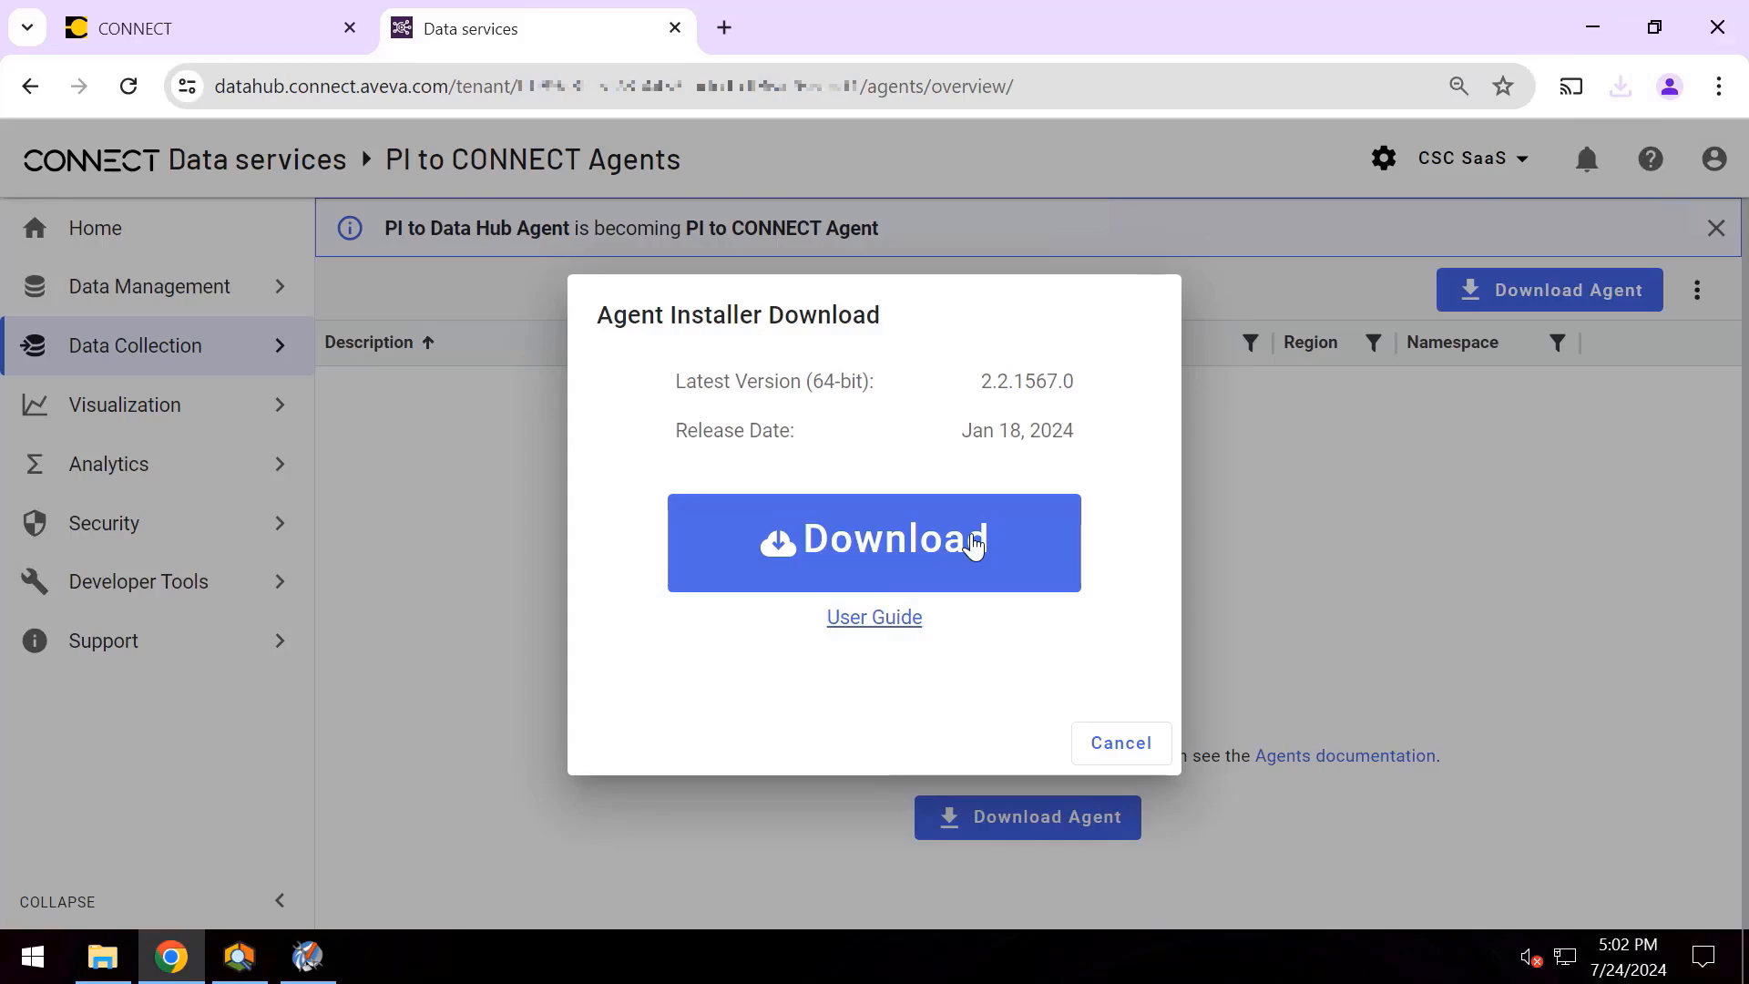
- Run the downloaded PI to Data Hub Agent setup kit and install it with the NT SERVICE\PIToDataHubAgent service account
{"action": "left_click", "coordinate": [103, 956]}
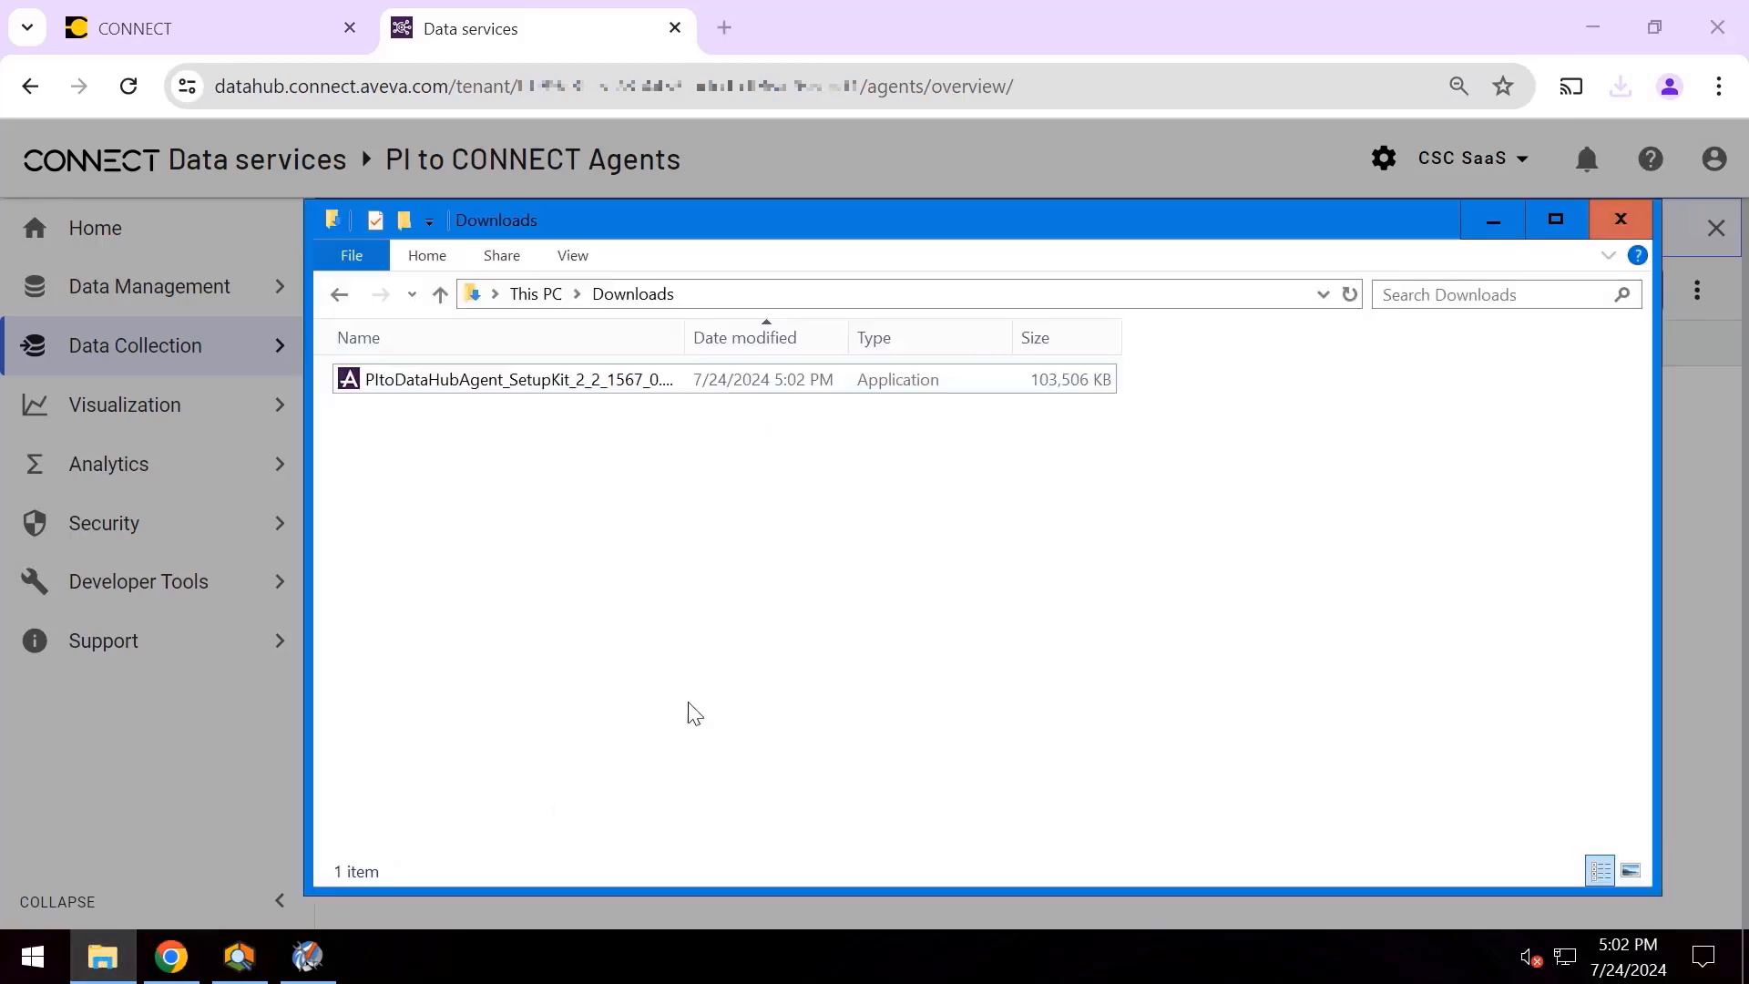
{"action": "left_click", "coordinate": [555, 398]}
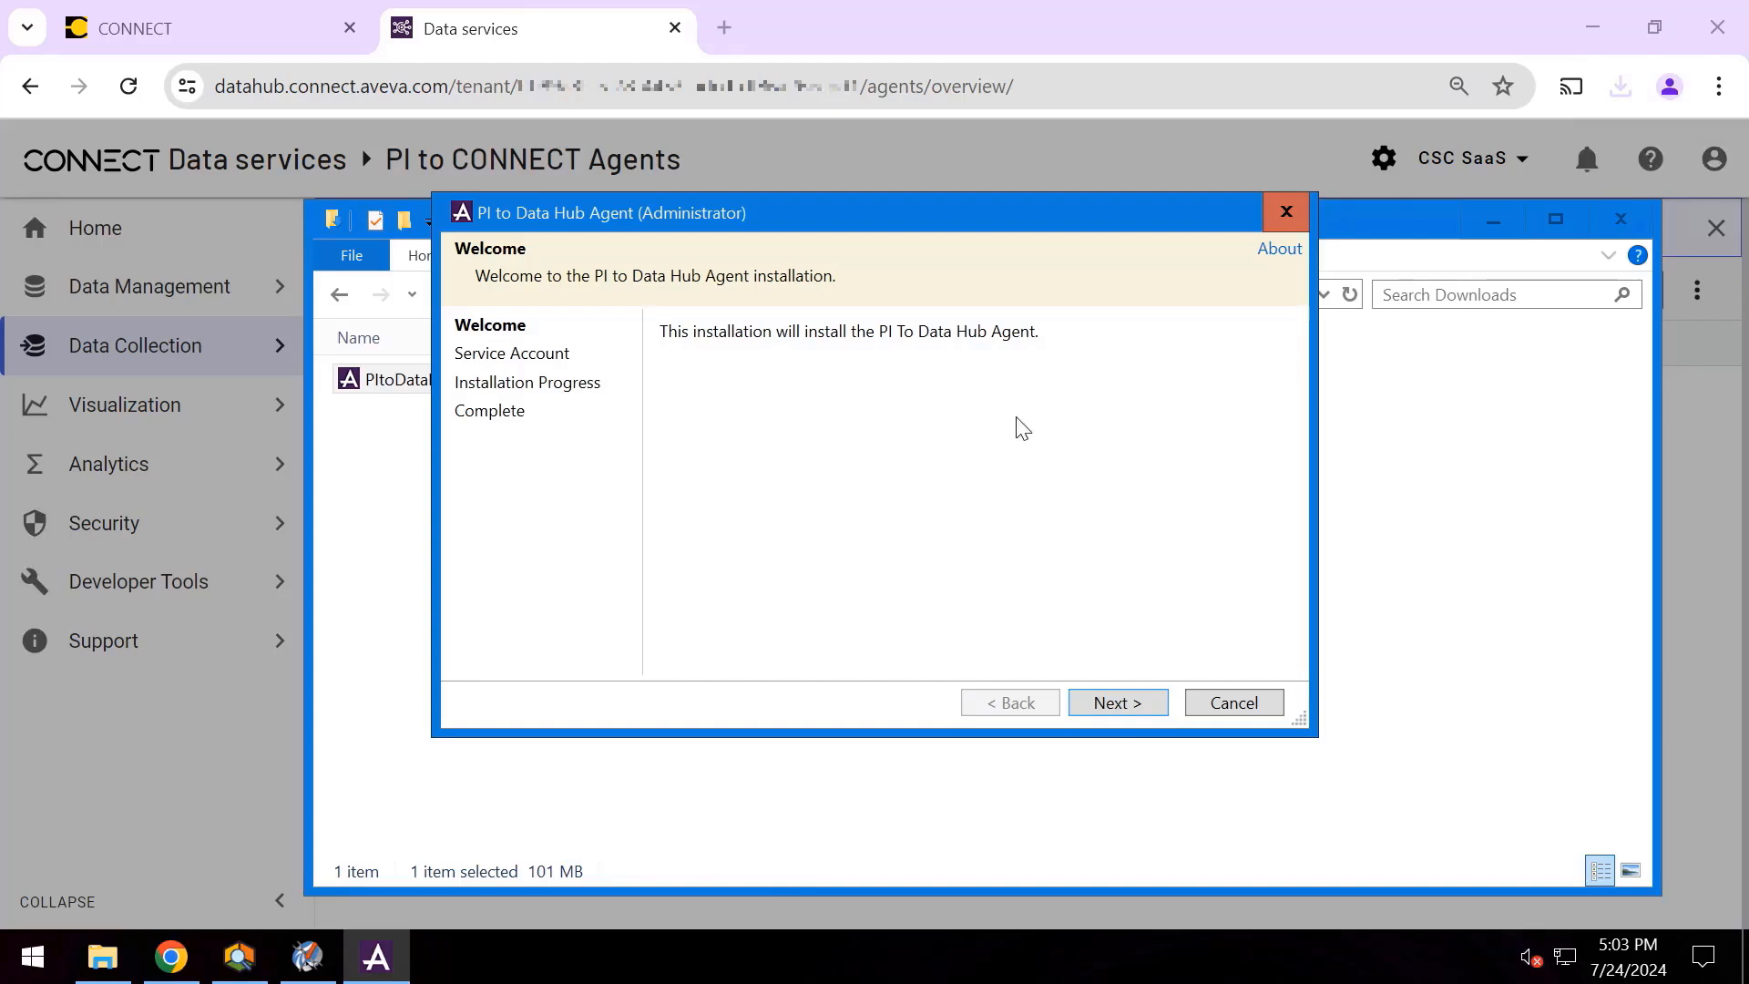
{"action": "left_click", "coordinate": [1115, 705]}
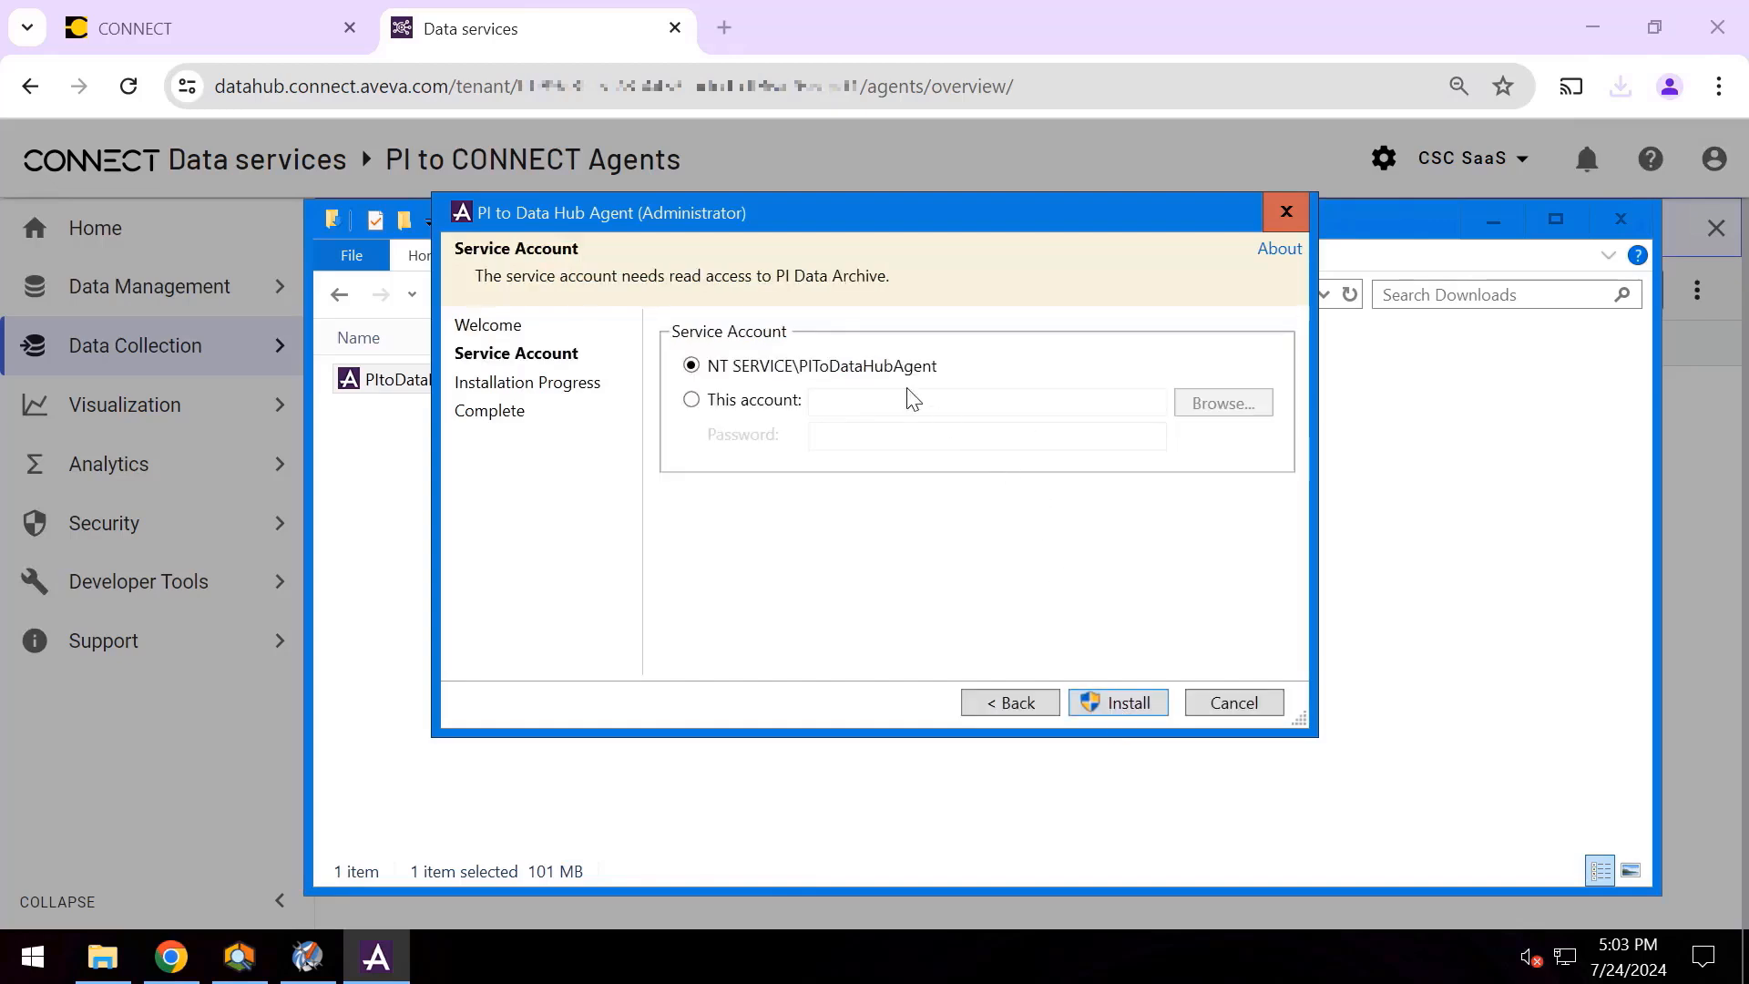
{"action": "left_click", "coordinate": [1120, 702]}
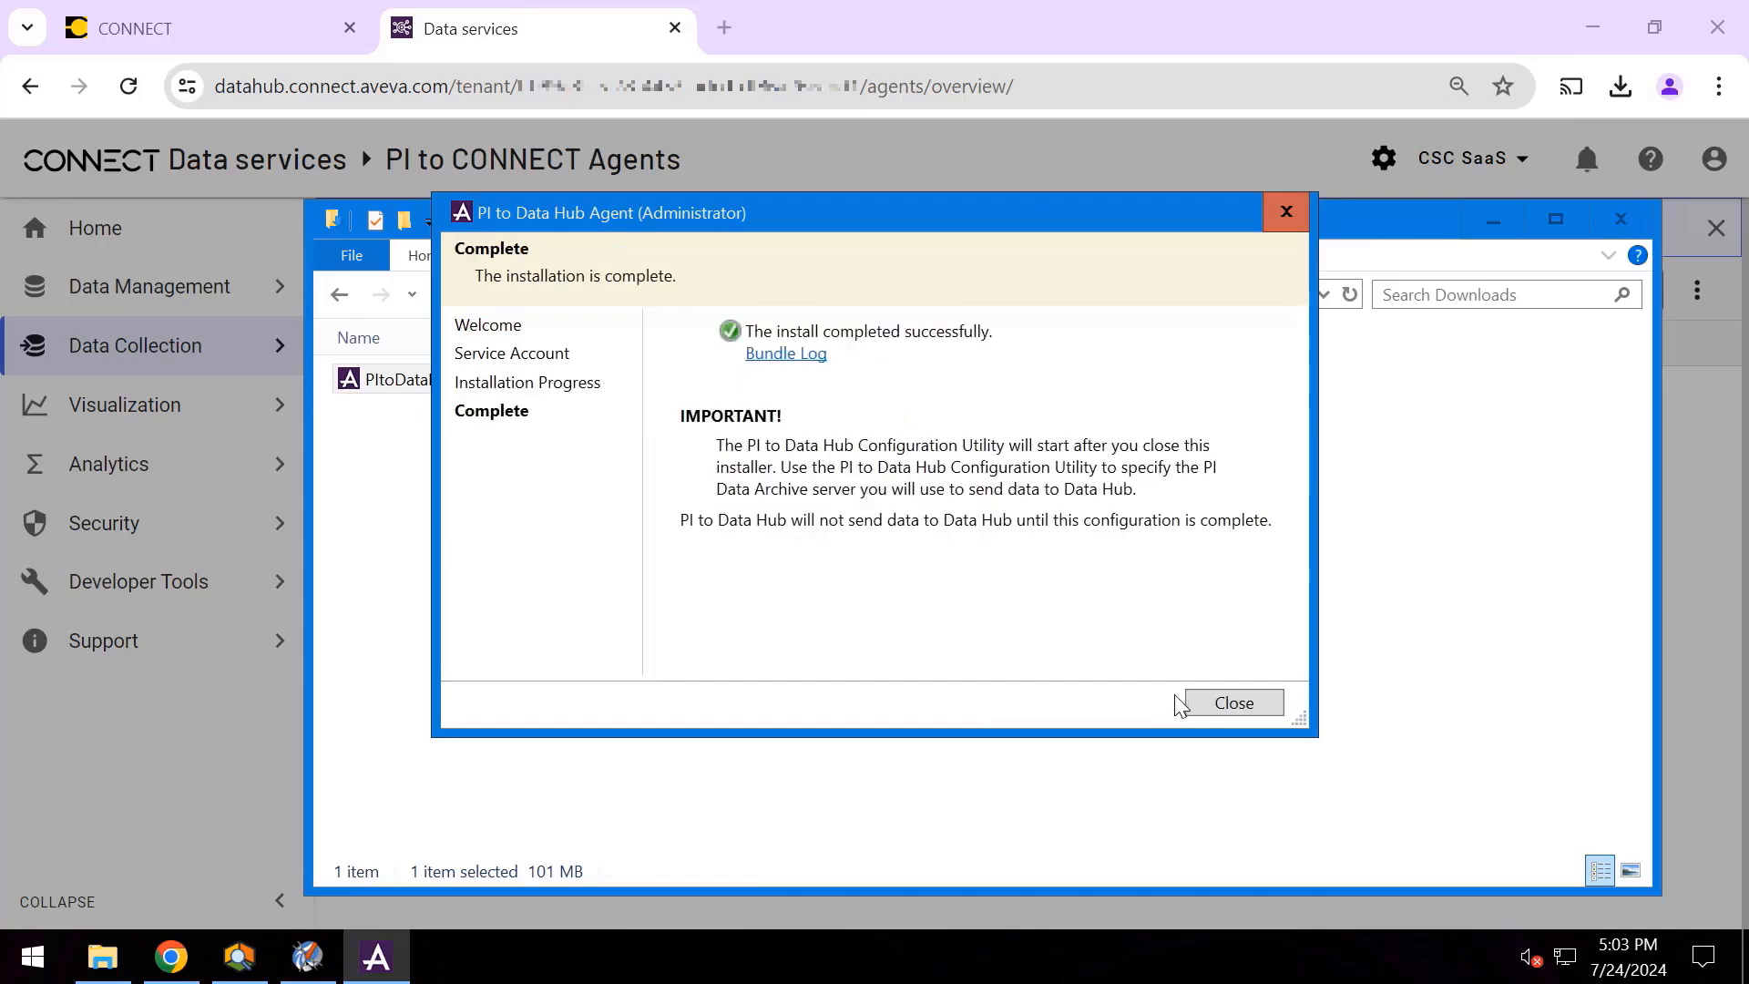
{"action": "left_click", "coordinate": [1270, 696]}
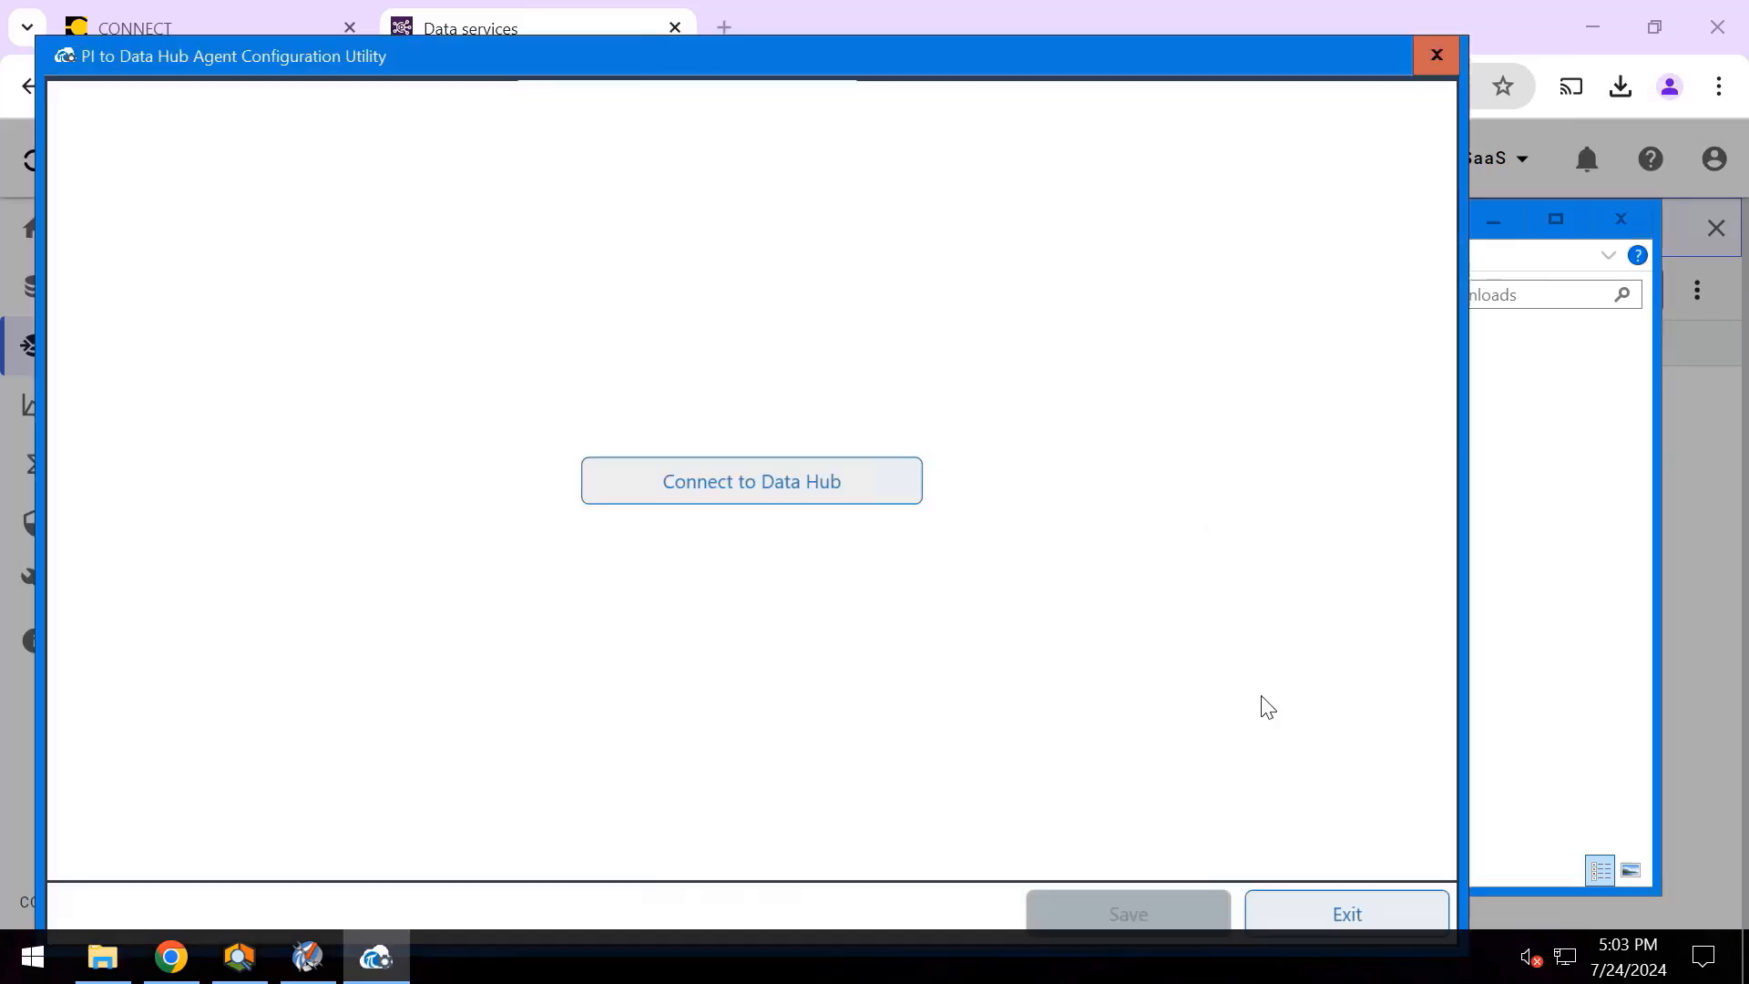
- Connect the agent configuration utility to Data Hub through the browser sign-in and return to the utility
{"action": "left_click", "coordinate": [855, 475]}
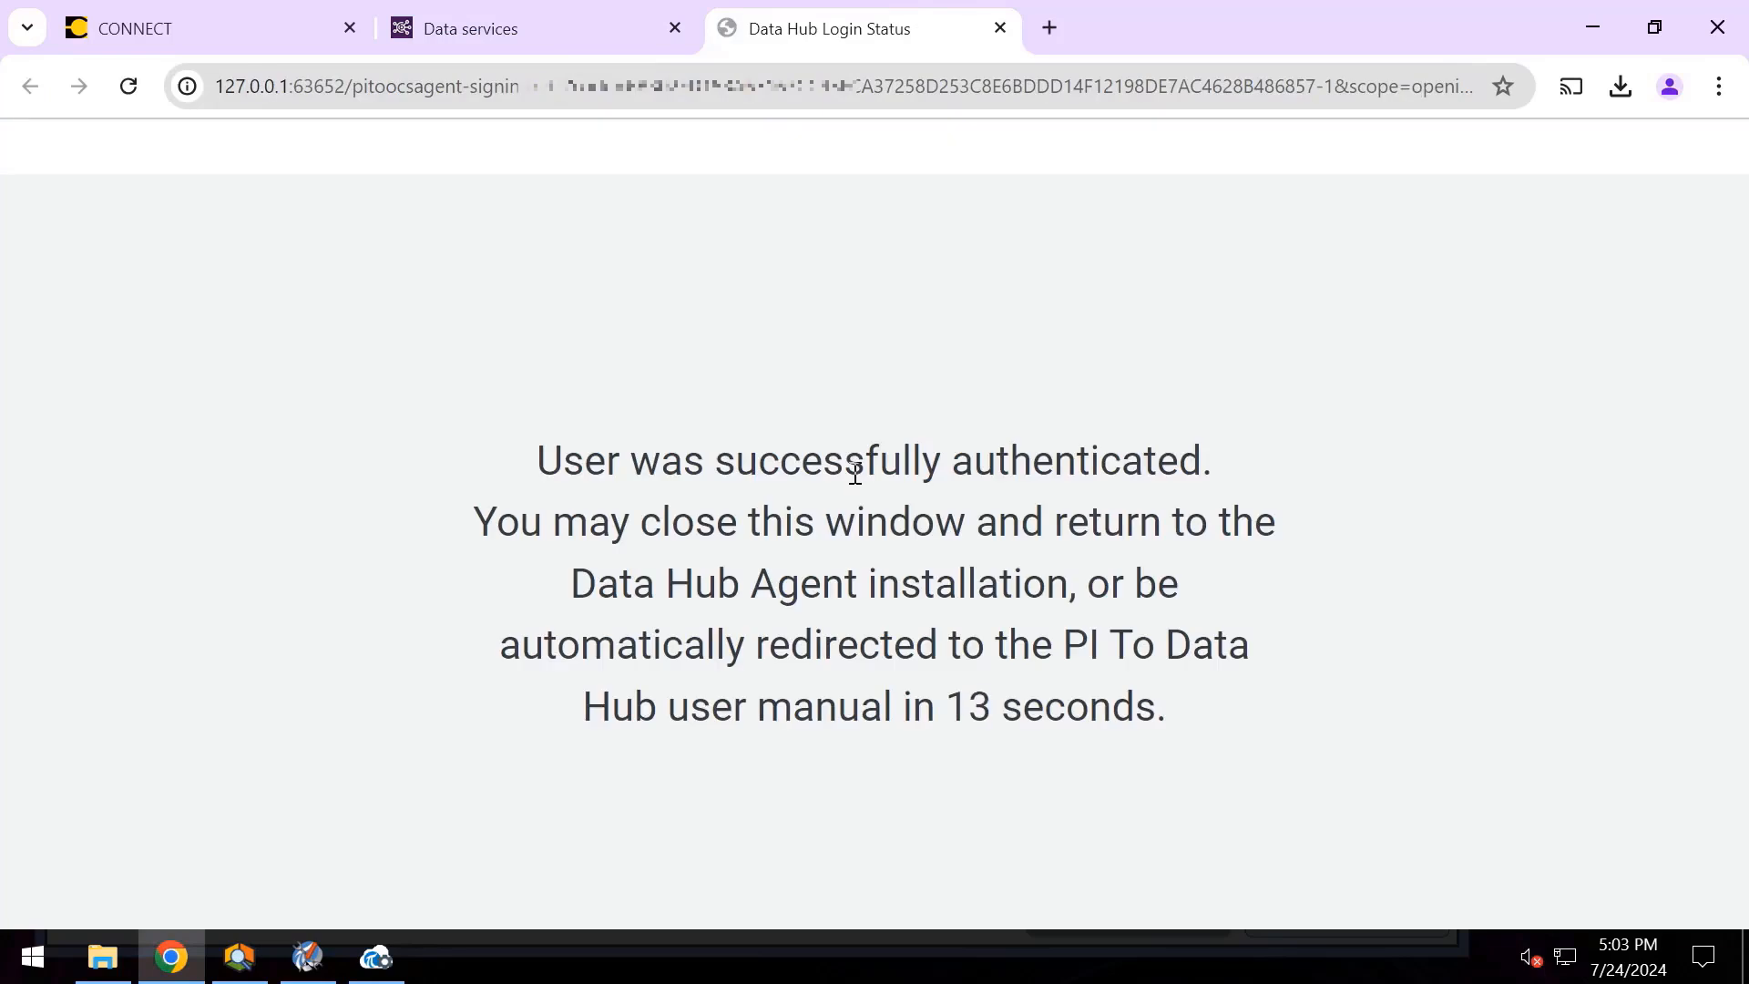
{"action": "left_click", "coordinate": [566, 22]}
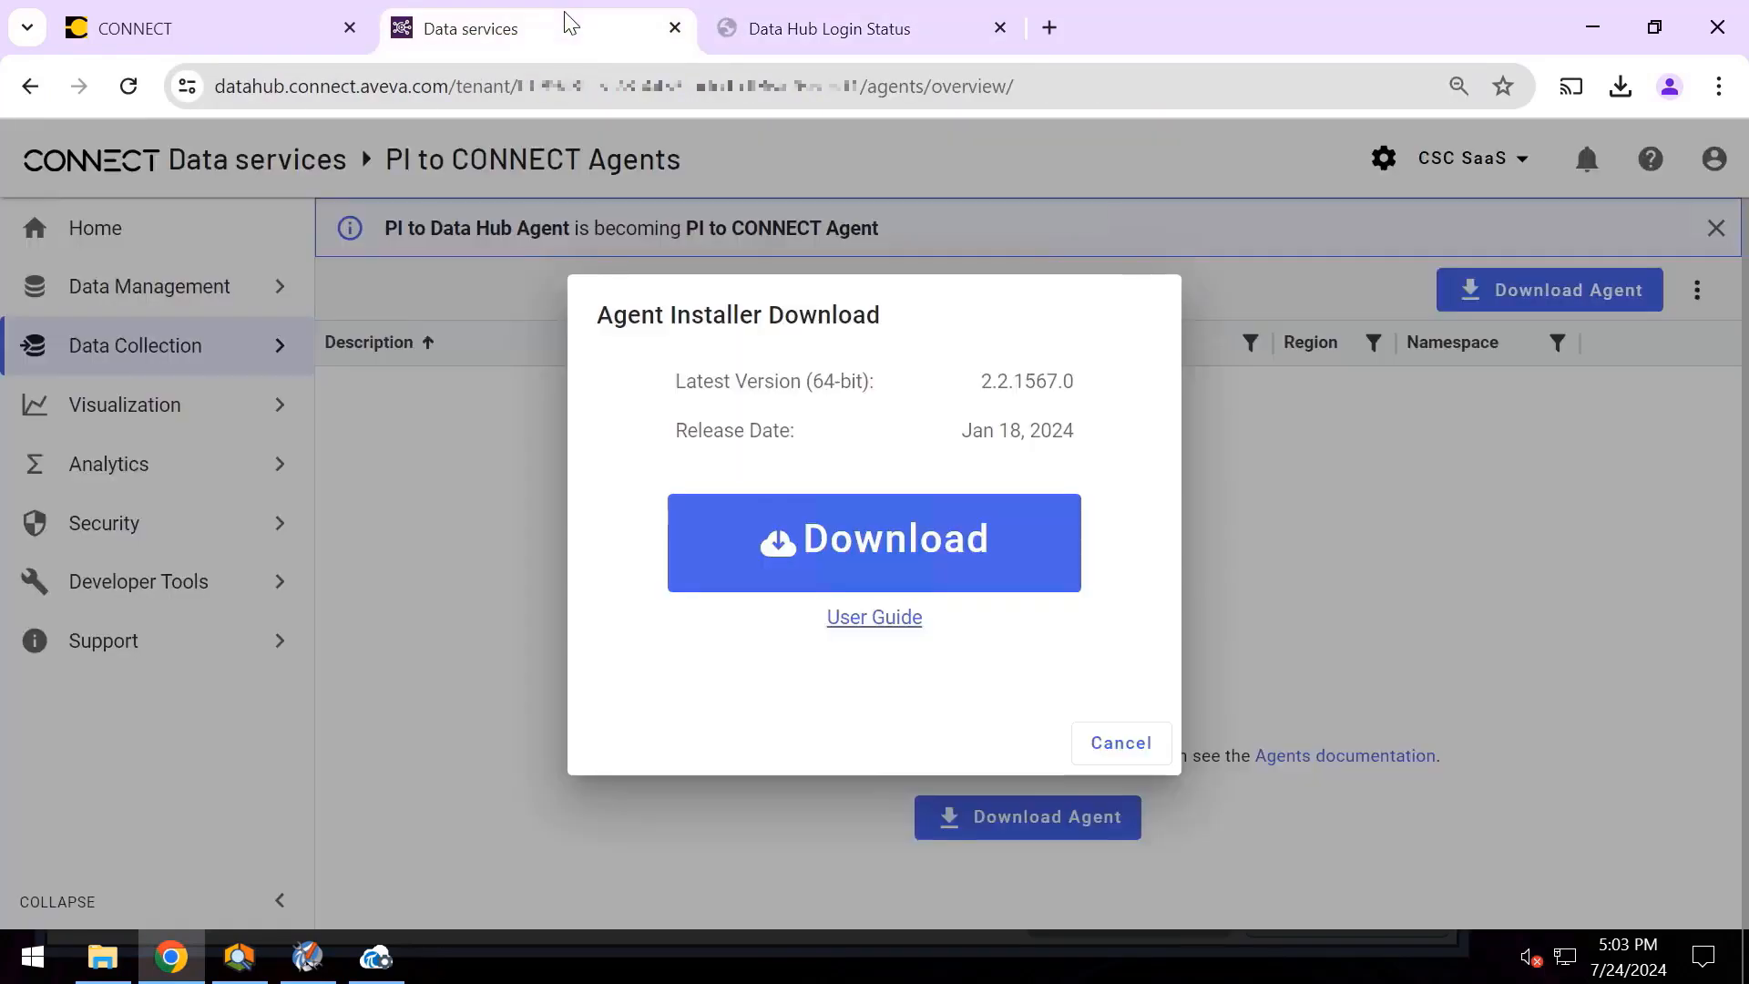
{"action": "left_click", "coordinate": [376, 956]}
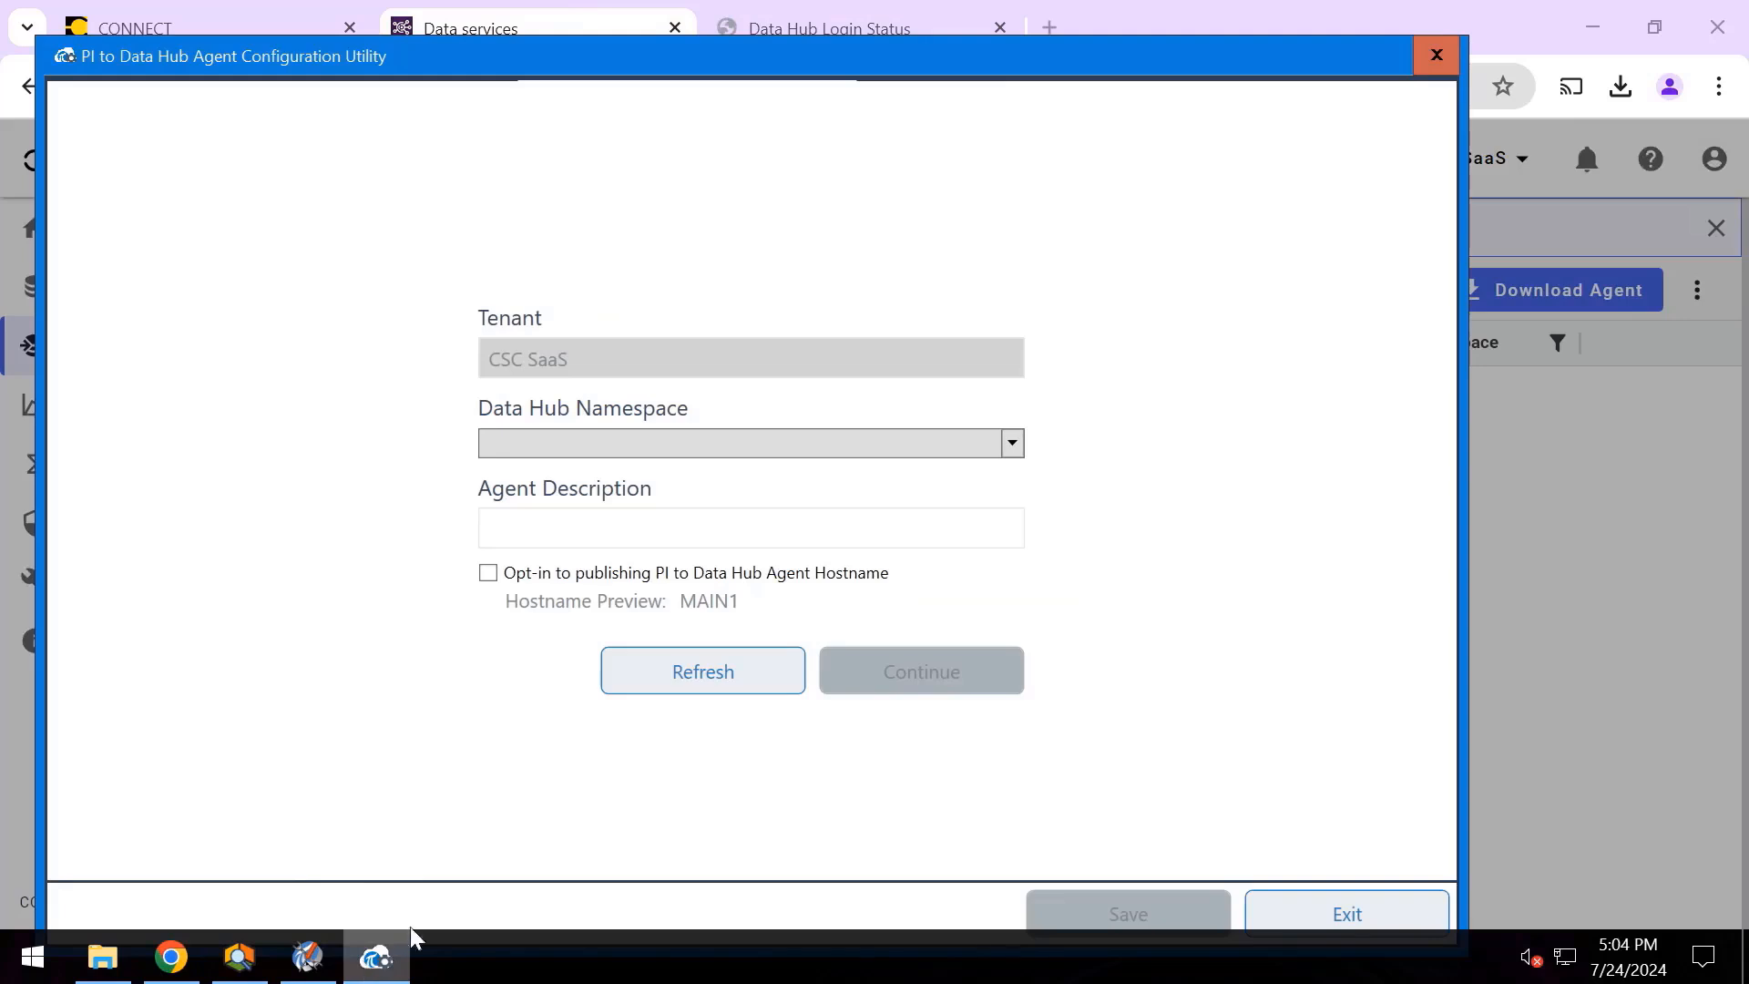
- Choose the CSC SaaS (westus) namespace, describe the agent as "MAIN1 Agent" and continue to the server selection
{"action": "left_click", "coordinate": [721, 441]}
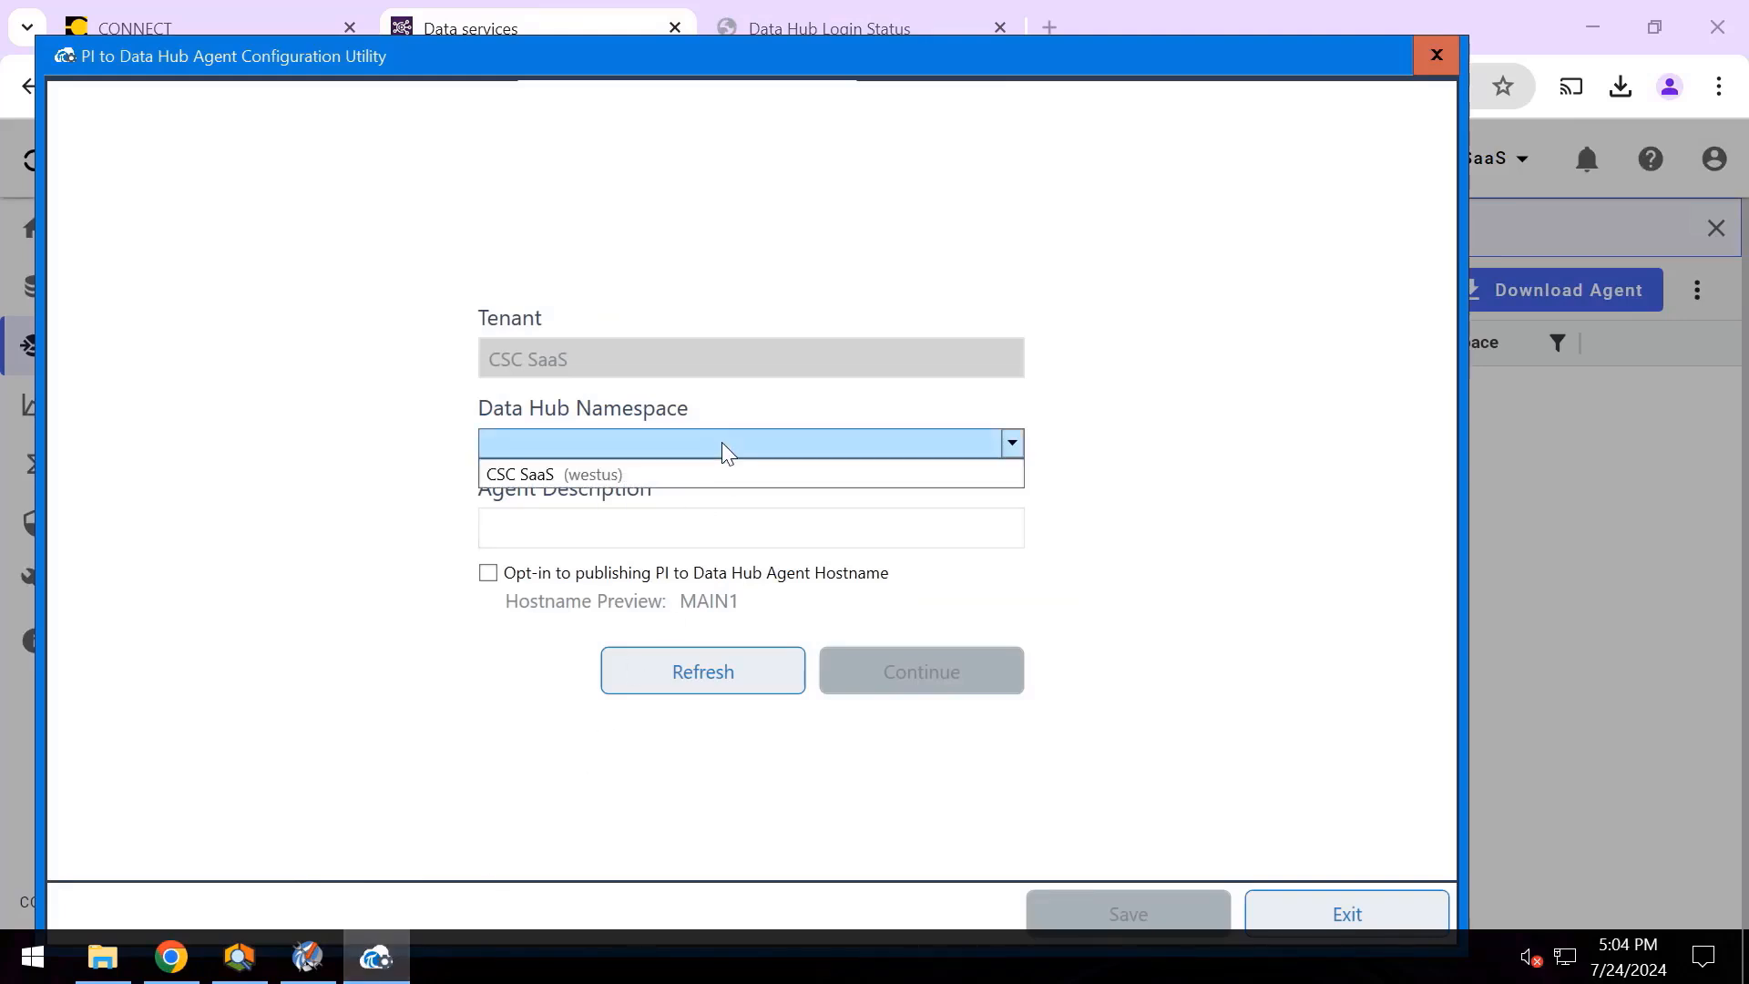
{"action": "left_click", "coordinate": [605, 480]}
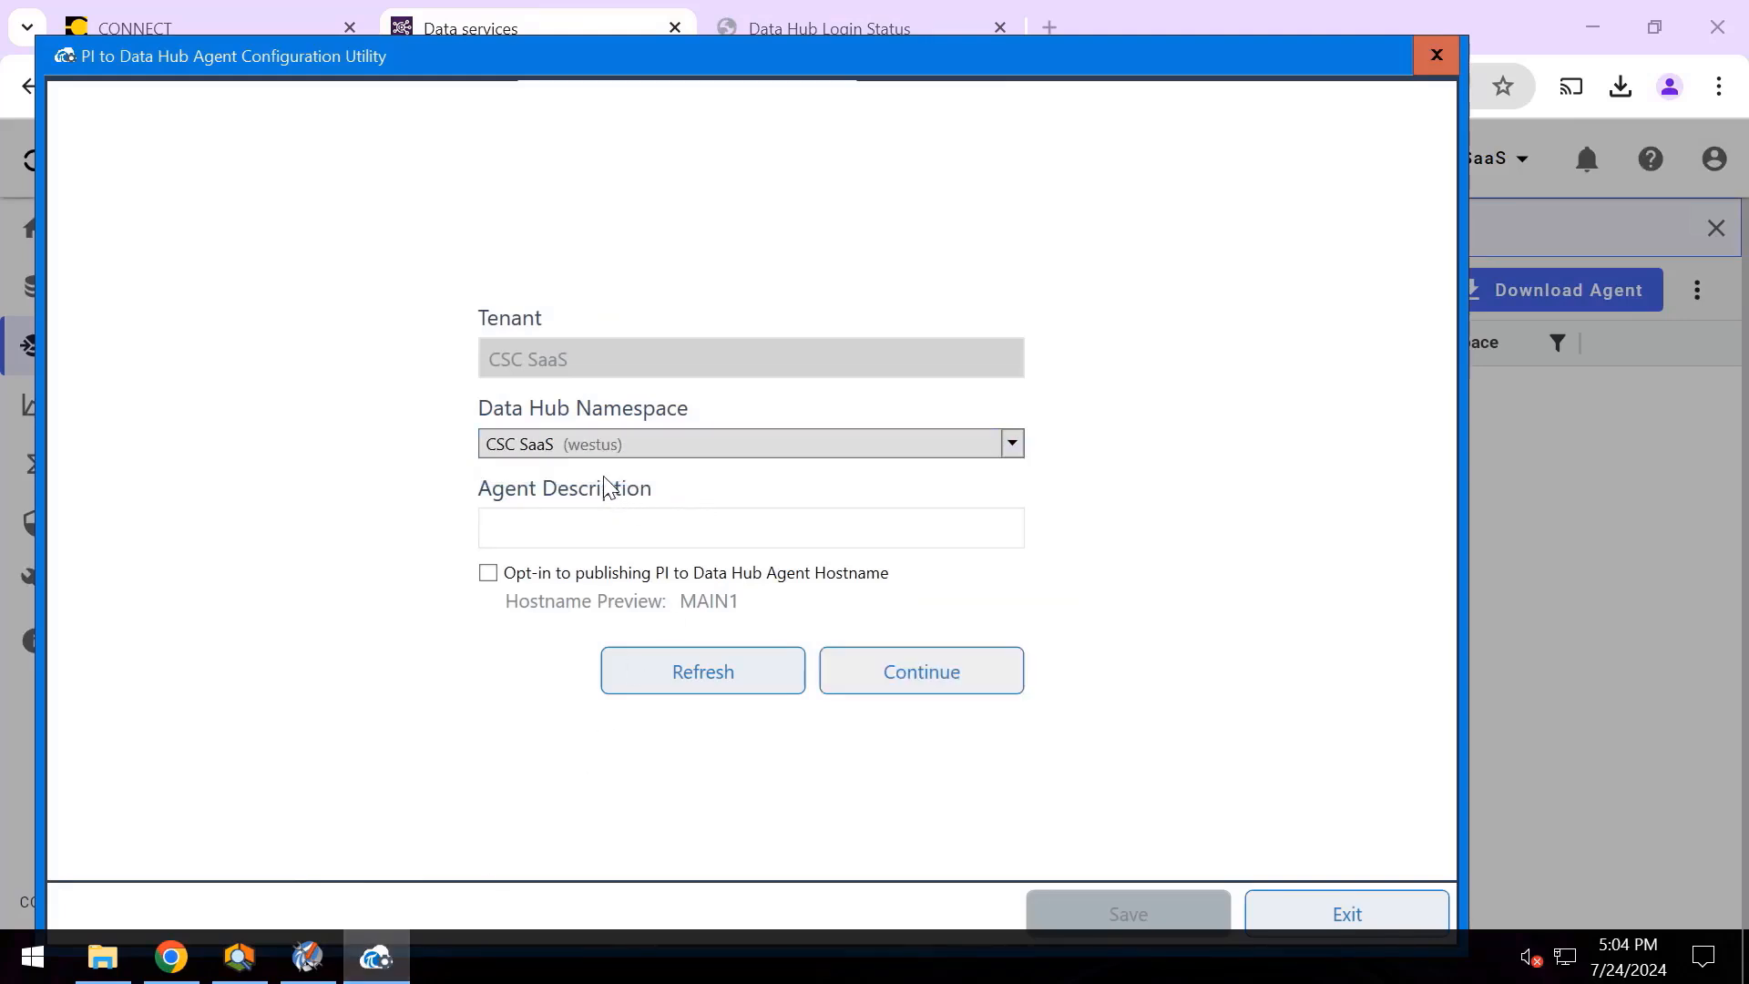
{"action": "left_click", "coordinate": [601, 530]}
{"action": "type", "text": "M"}
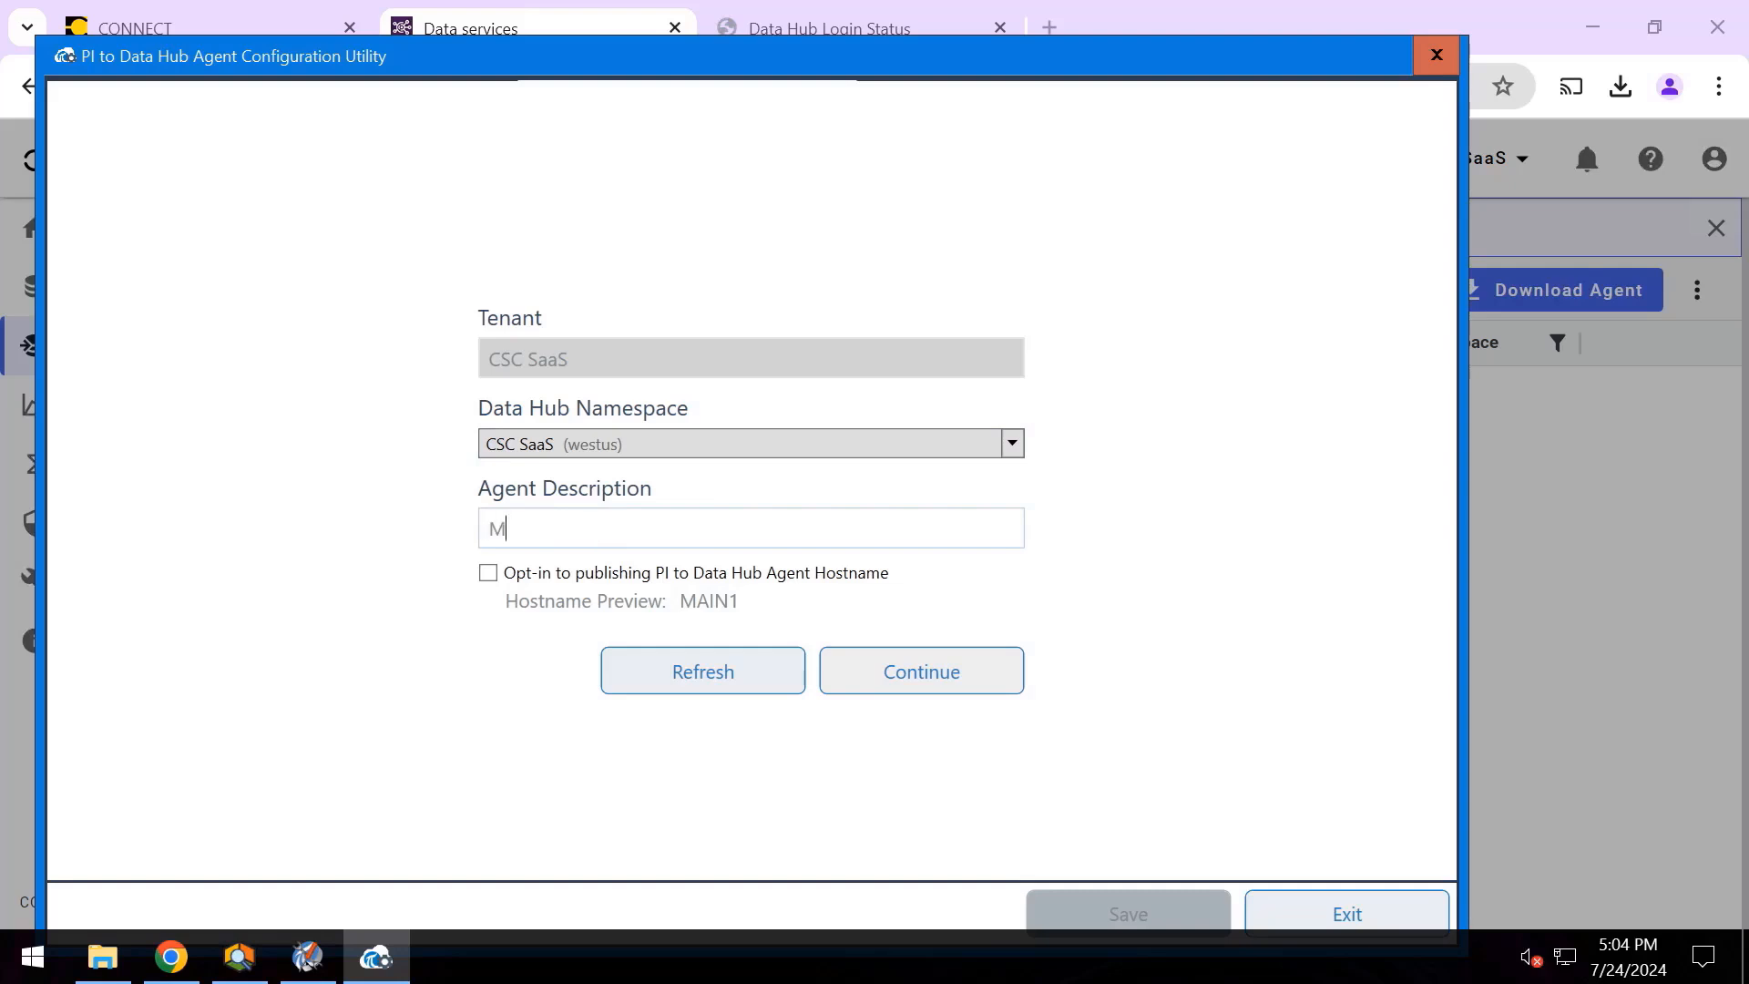
{"action": "type", "text": "AIN1 Agent"}
{"action": "left_click", "coordinate": [917, 678]}
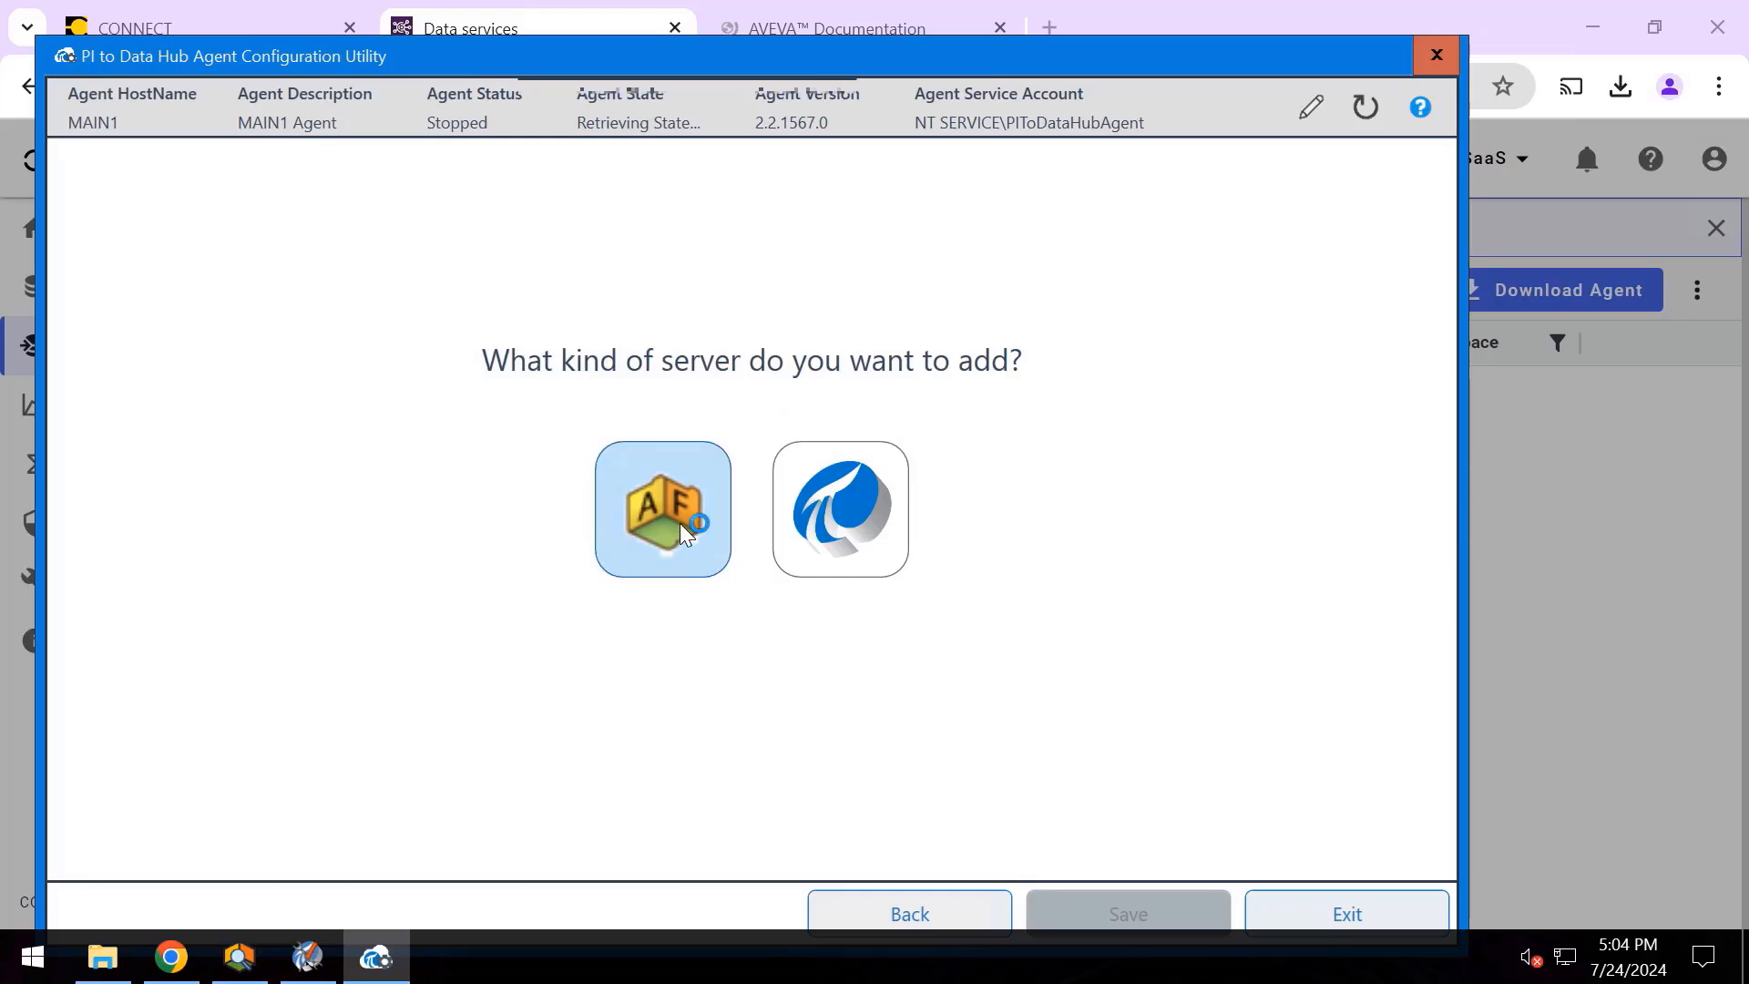
- Add MAIN1 as the AF server and add its detected MAIN1 Data Archive to the agent
{"action": "left_click", "coordinate": [679, 523]}
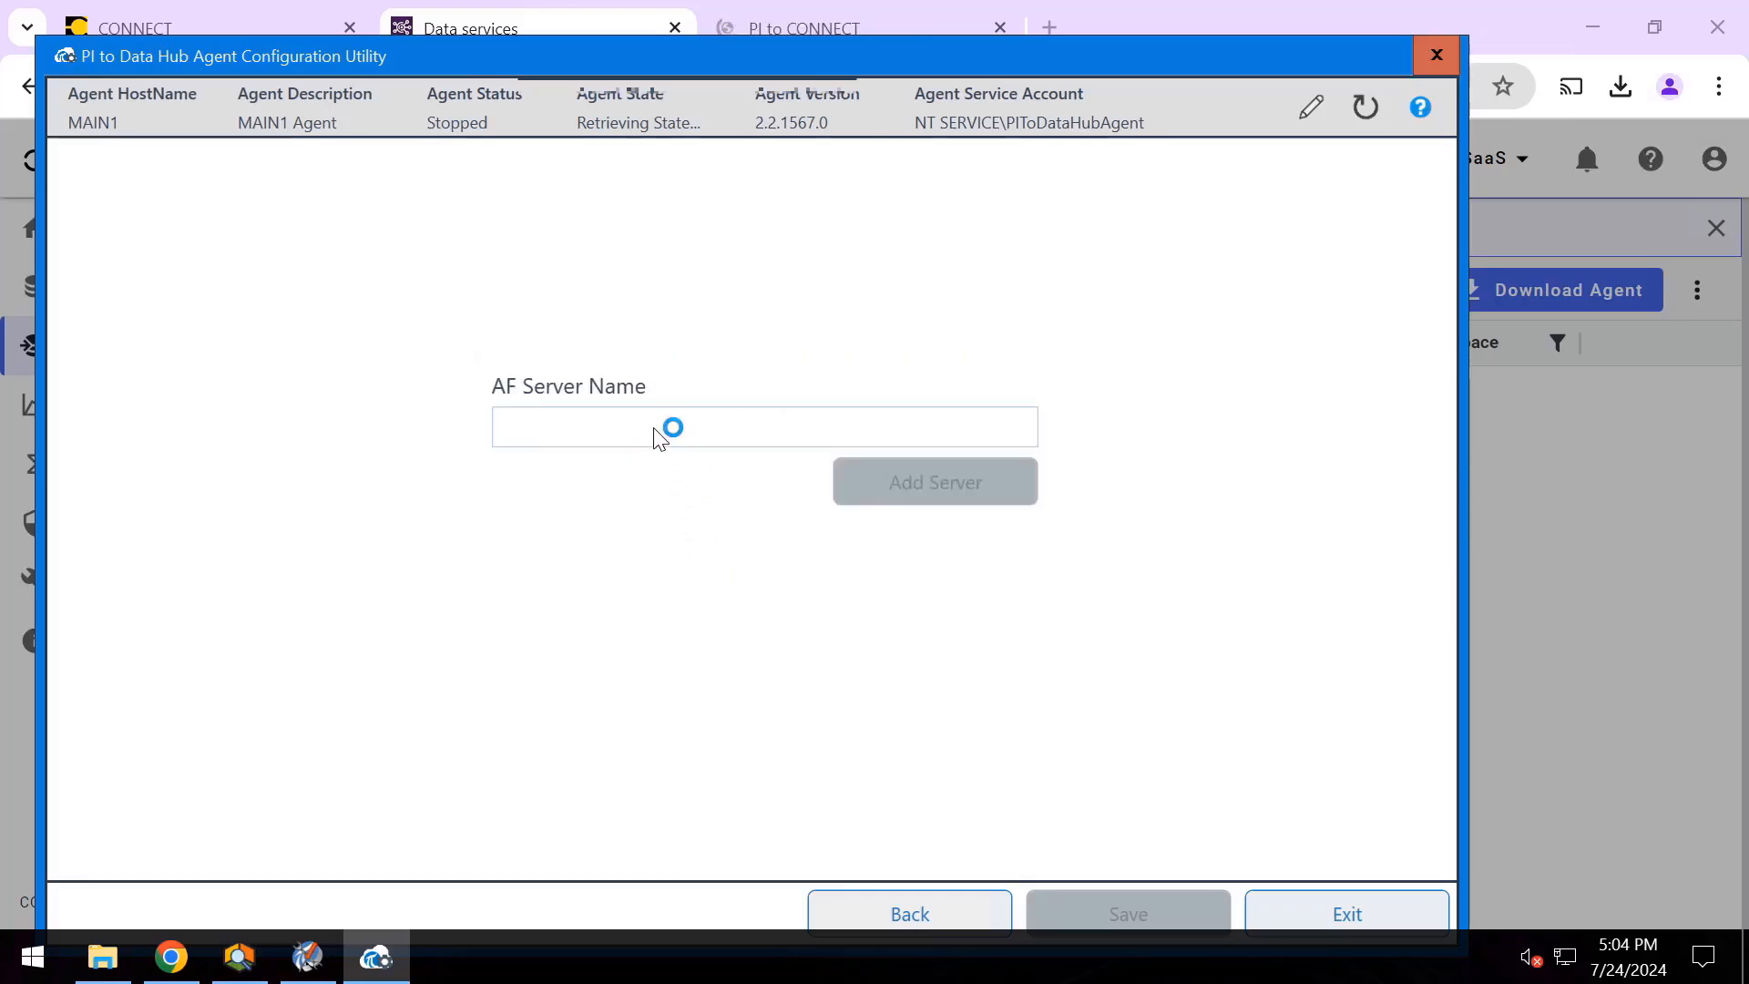
{"action": "type", "text": "MAIN1"}
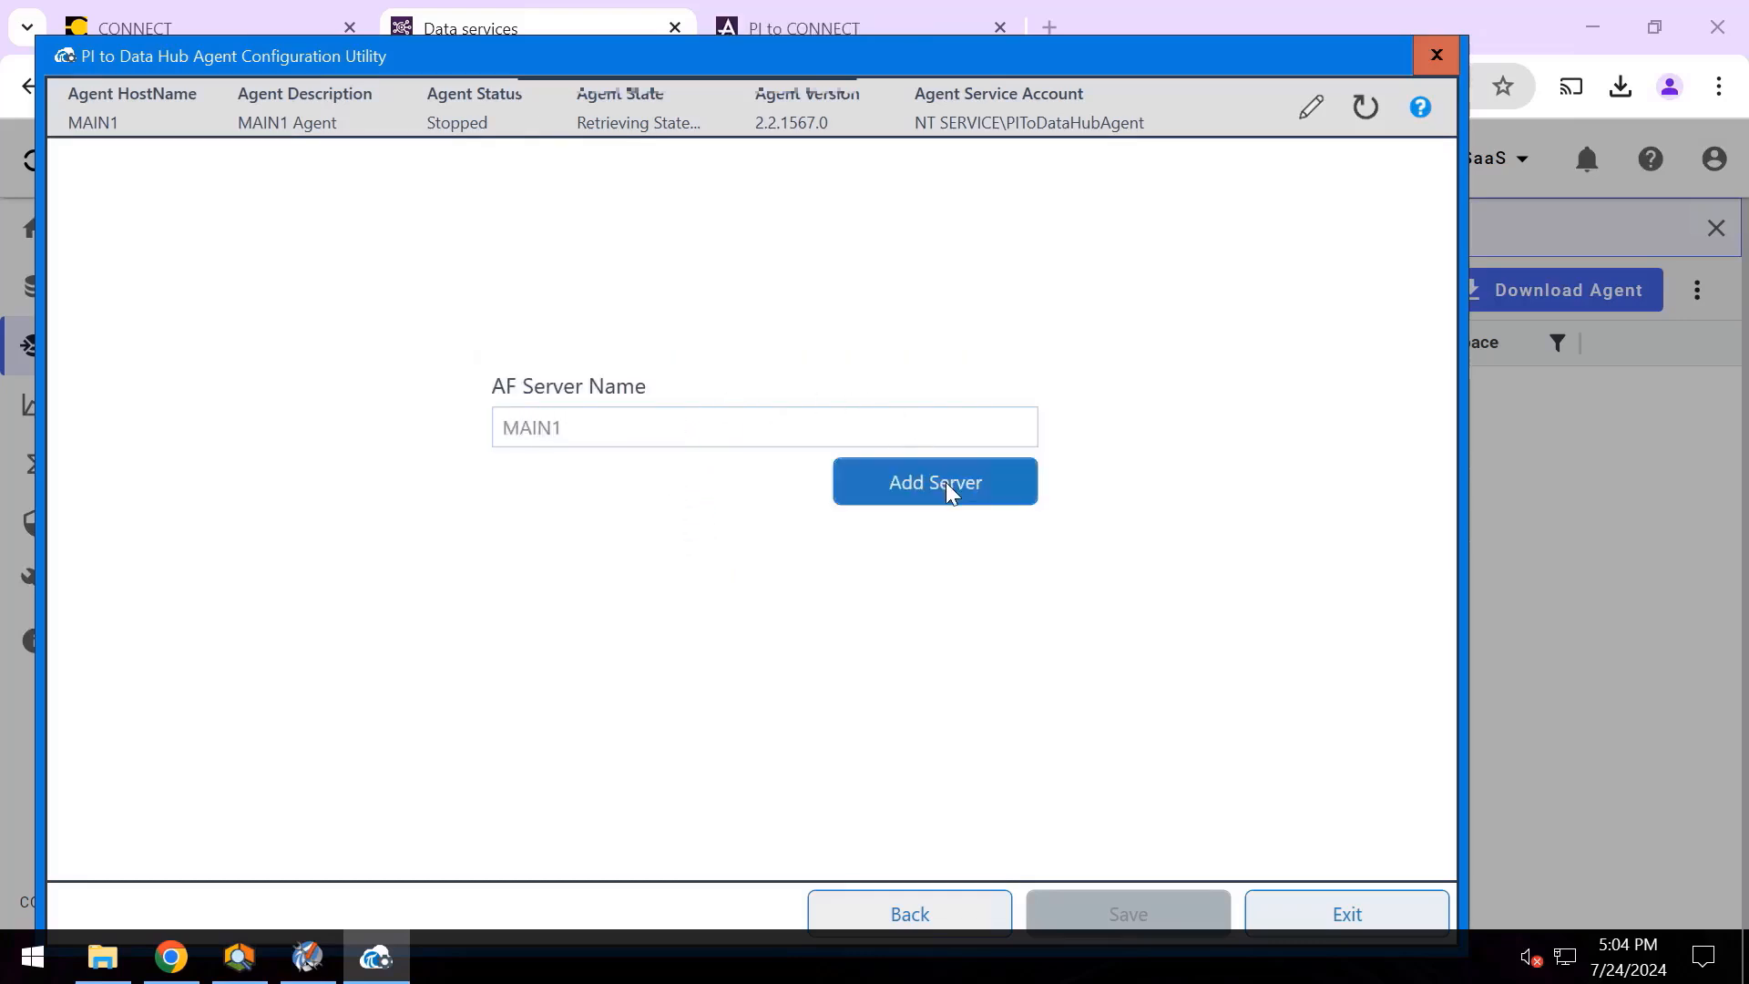
{"action": "left_click", "coordinate": [945, 483]}
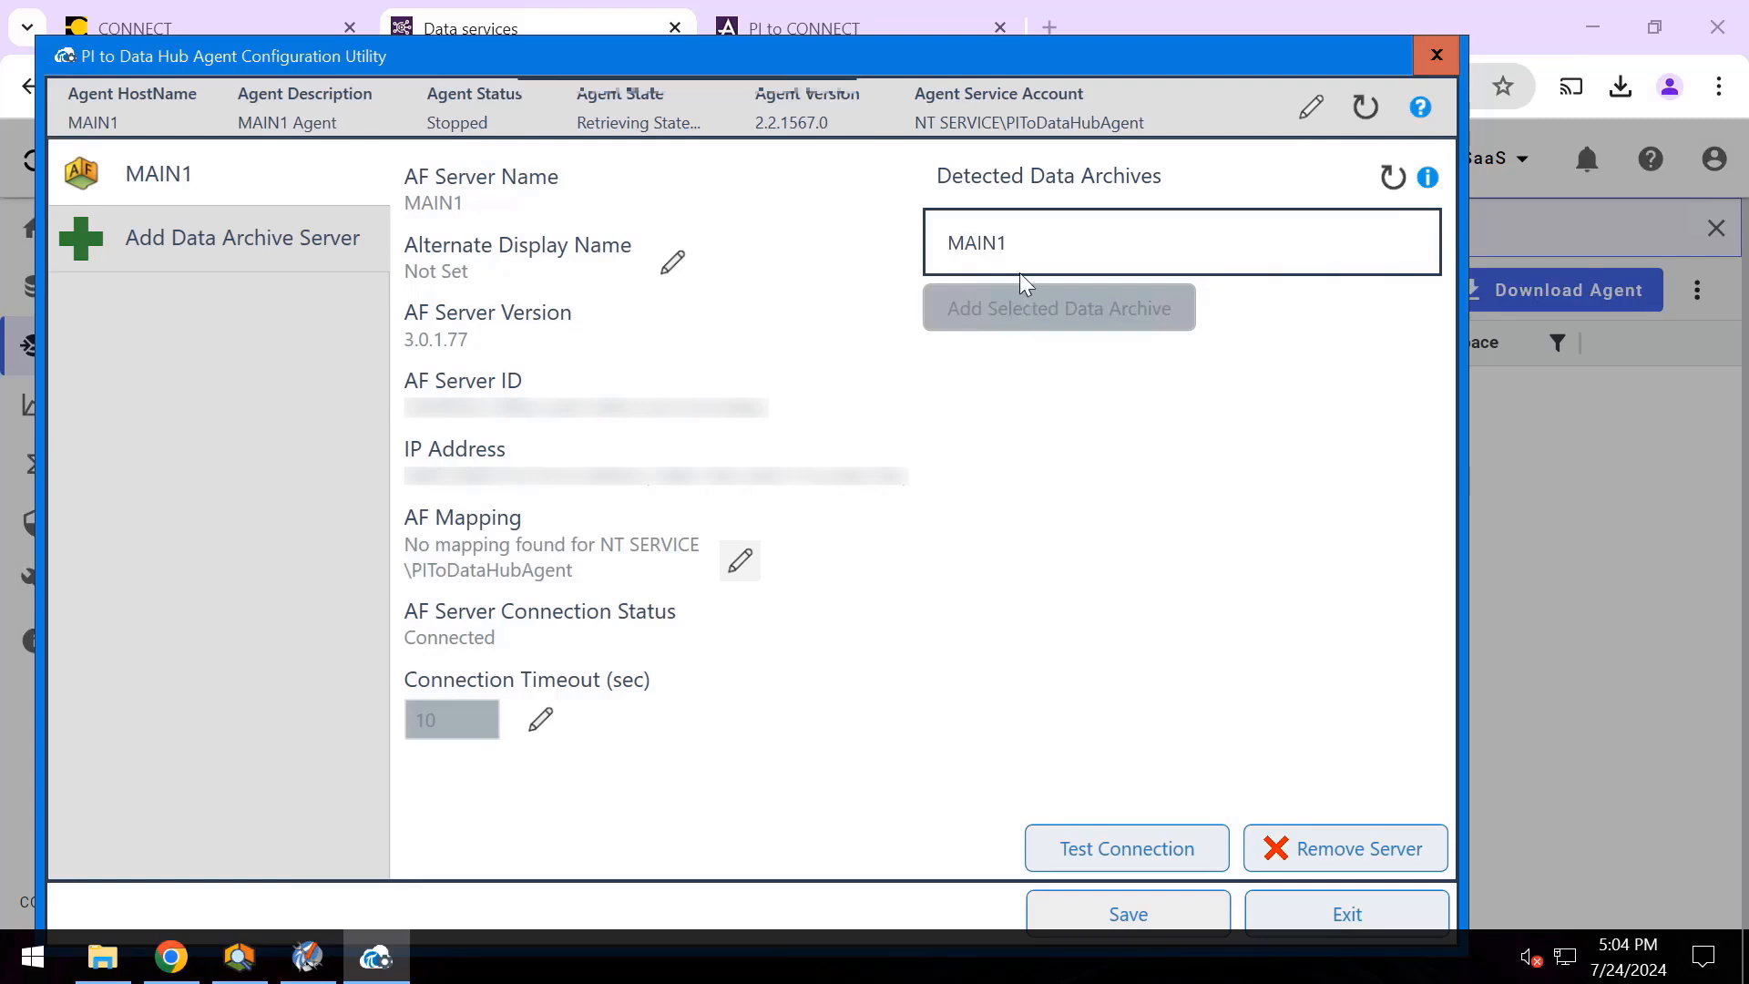
{"action": "left_click", "coordinate": [1015, 244]}
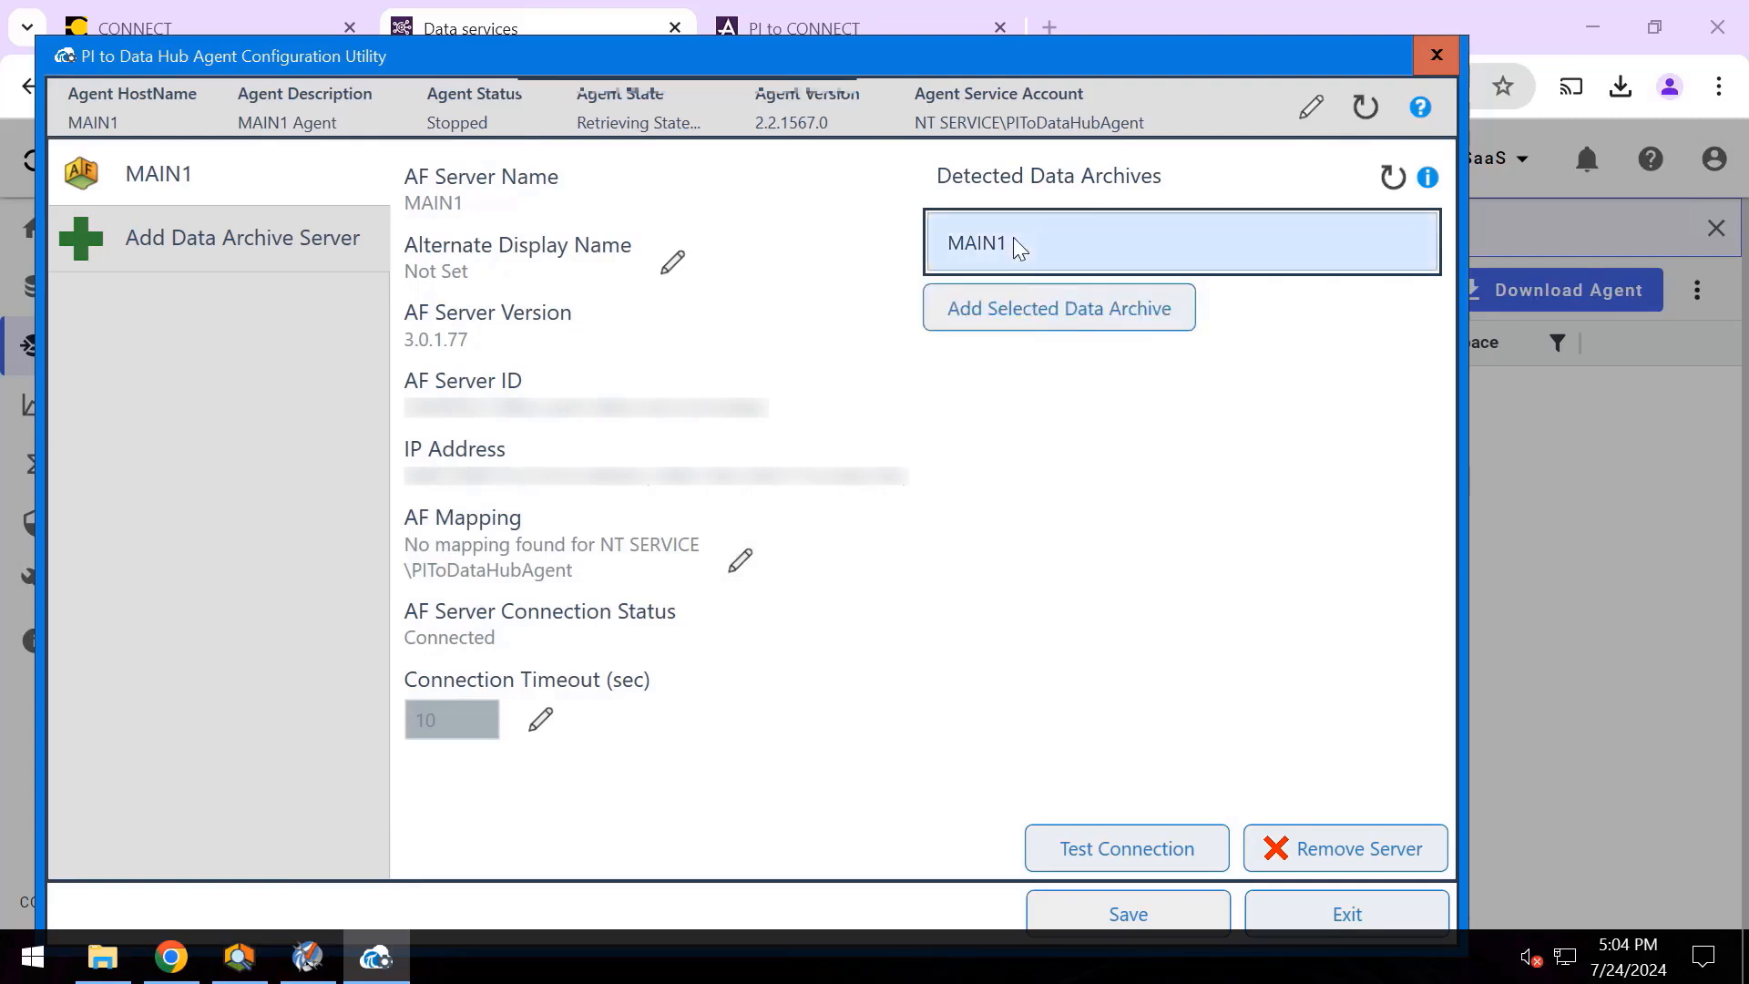
{"action": "left_click", "coordinate": [1052, 319]}
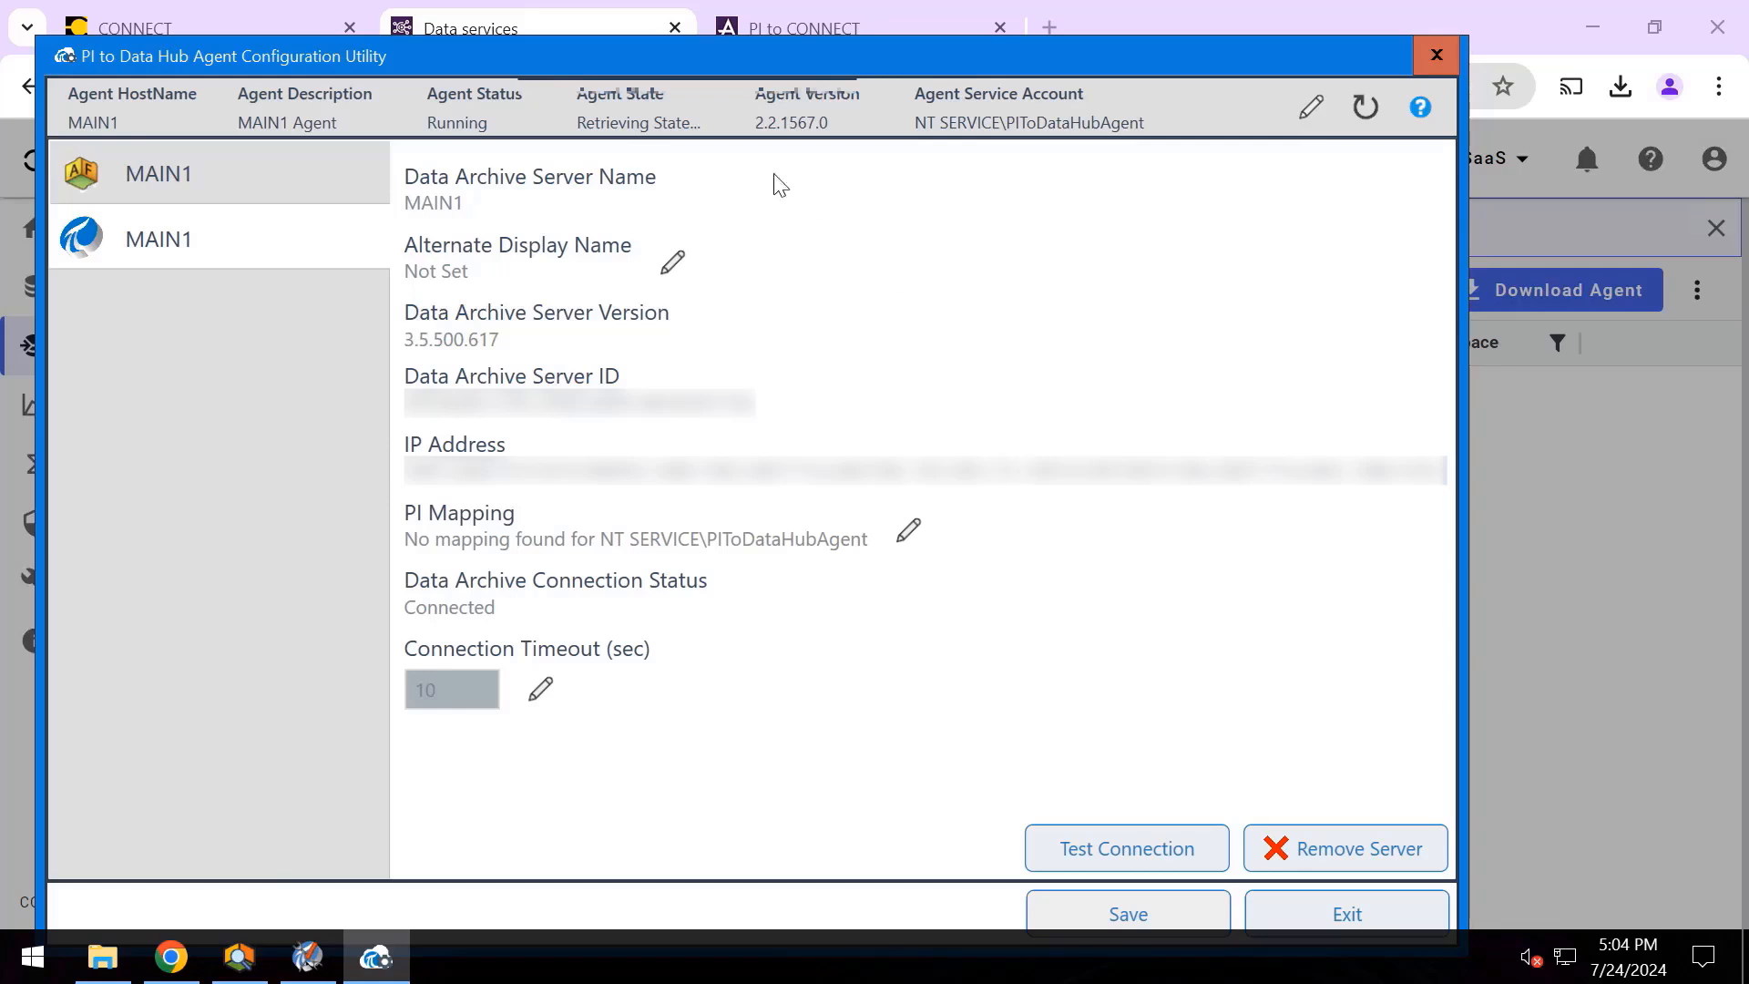
- Test the Data Archive connection, then save the agent configuration and exit the utility
{"action": "left_click", "coordinate": [1152, 849]}
{"action": "left_click", "coordinate": [843, 570]}
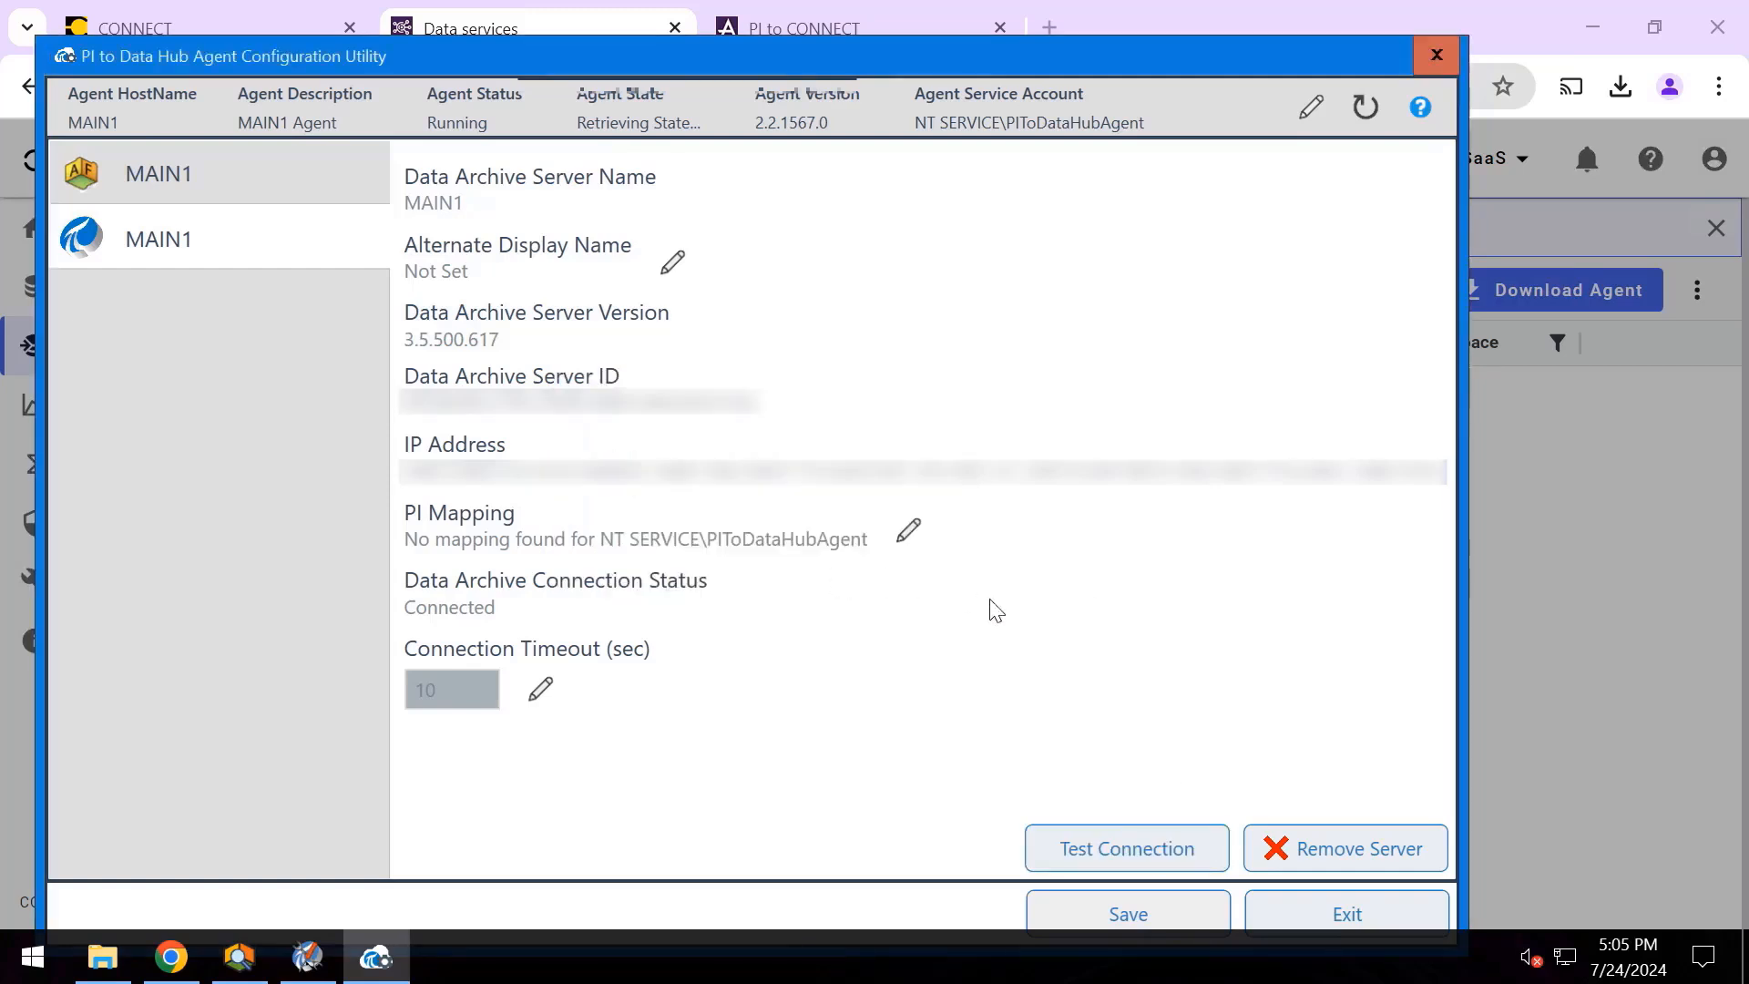
{"action": "left_click", "coordinate": [1167, 907]}
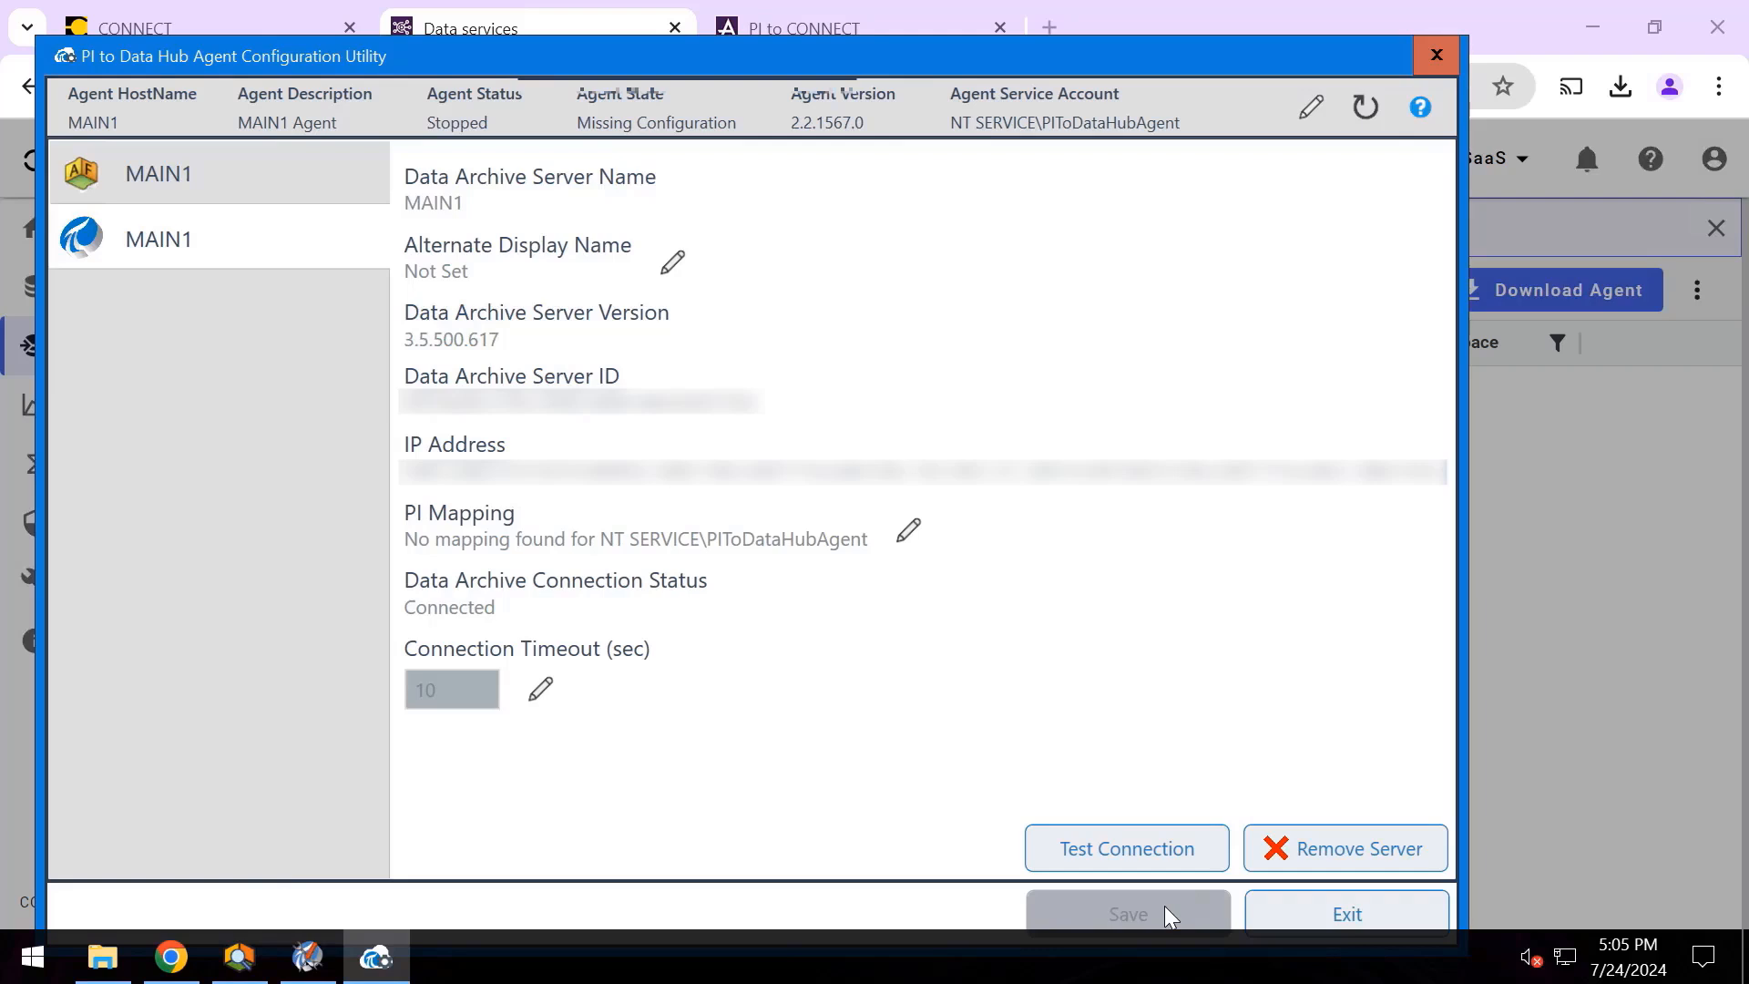
{"action": "left_click", "coordinate": [1284, 911]}
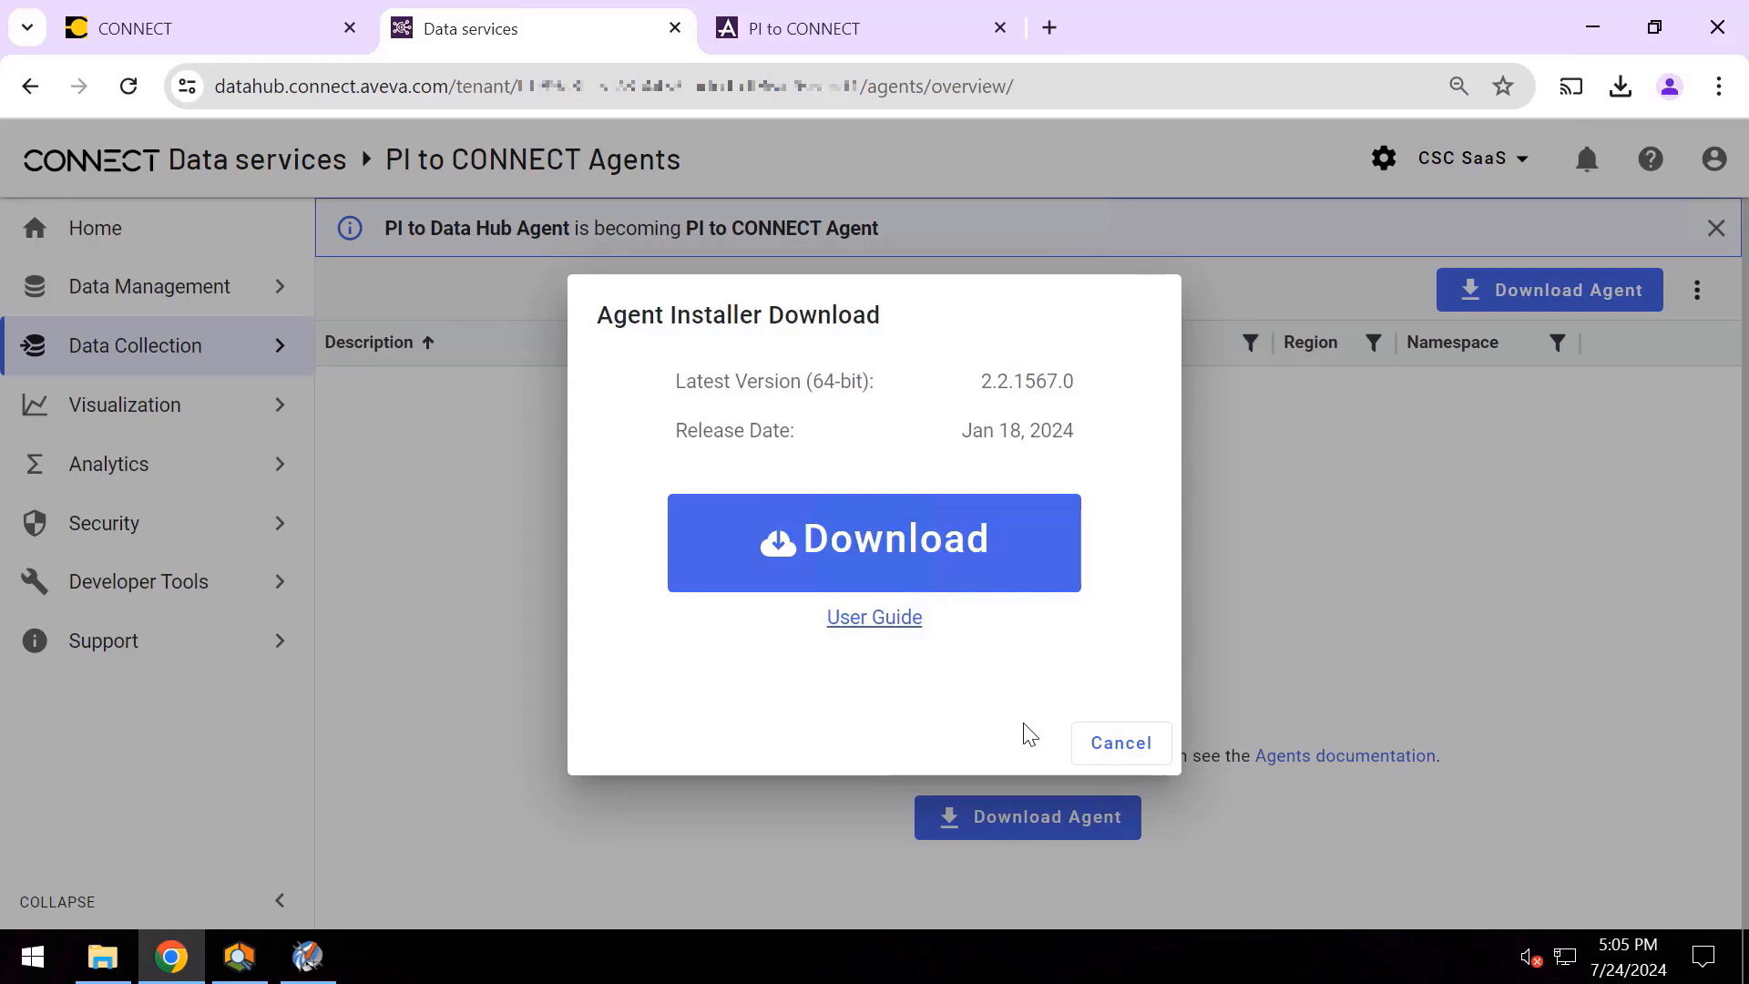
- Dismiss the installer download dialog, refresh the agents list and open the details of MAIN1 Agent
{"action": "left_click", "coordinate": [1113, 740]}
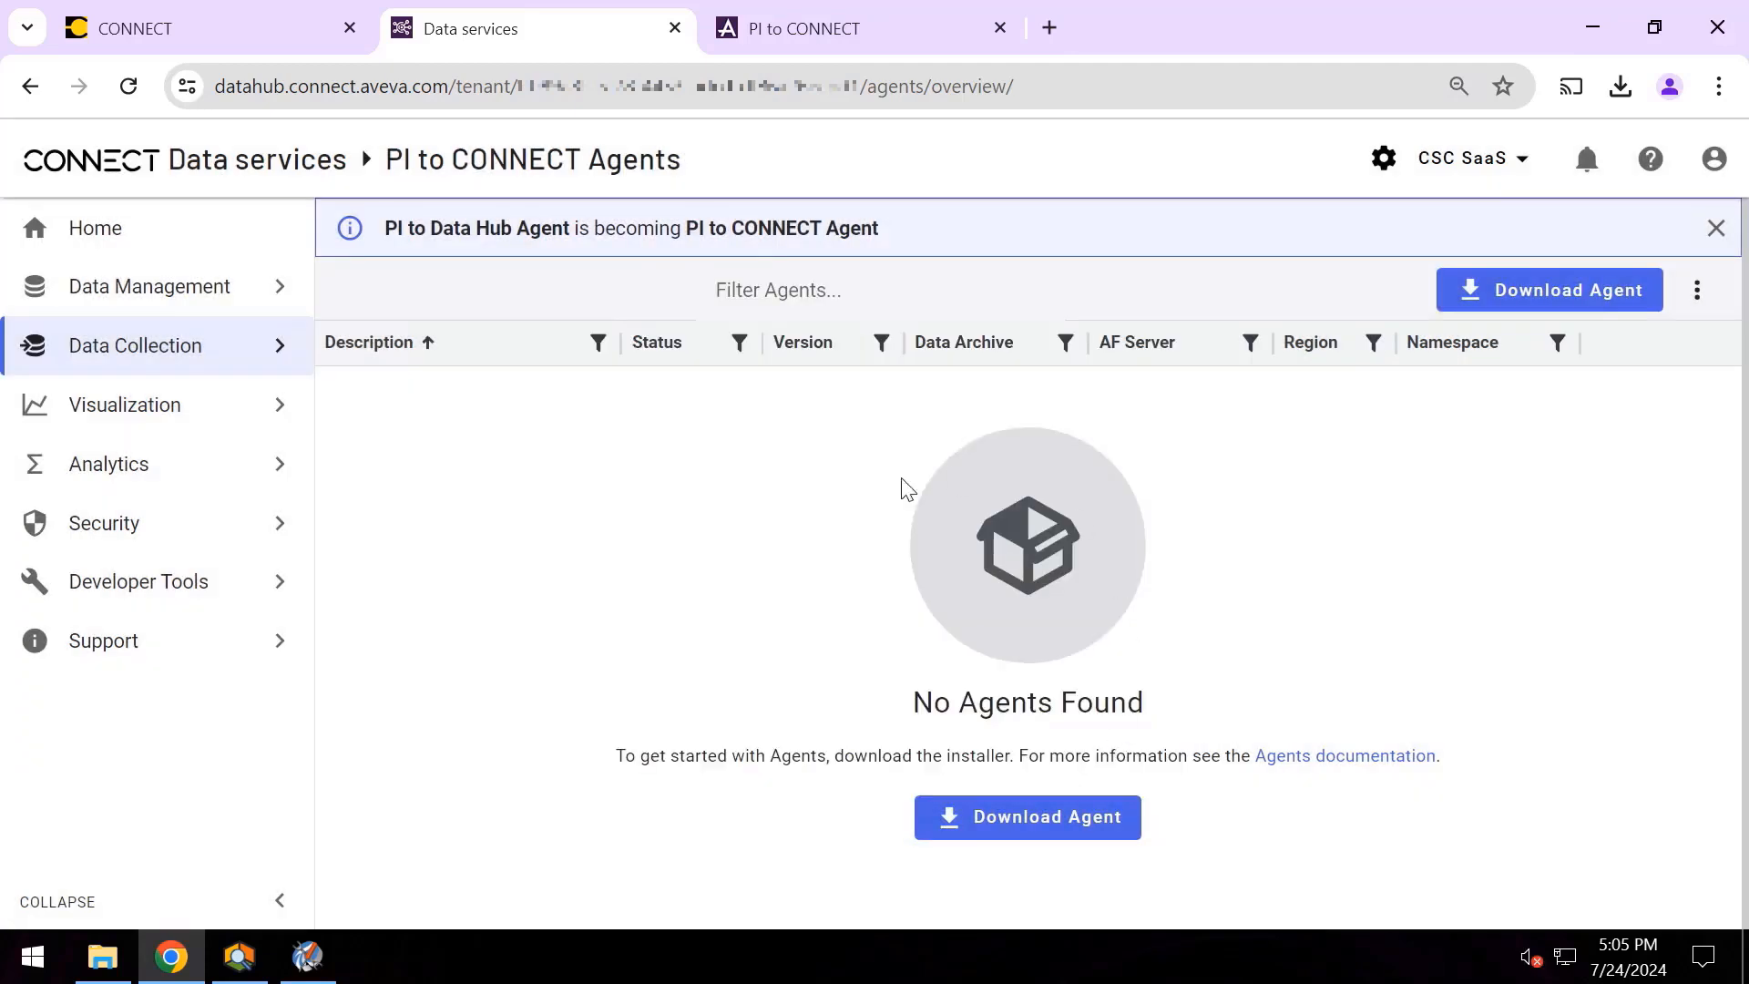
{"action": "left_click", "coordinate": [139, 89]}
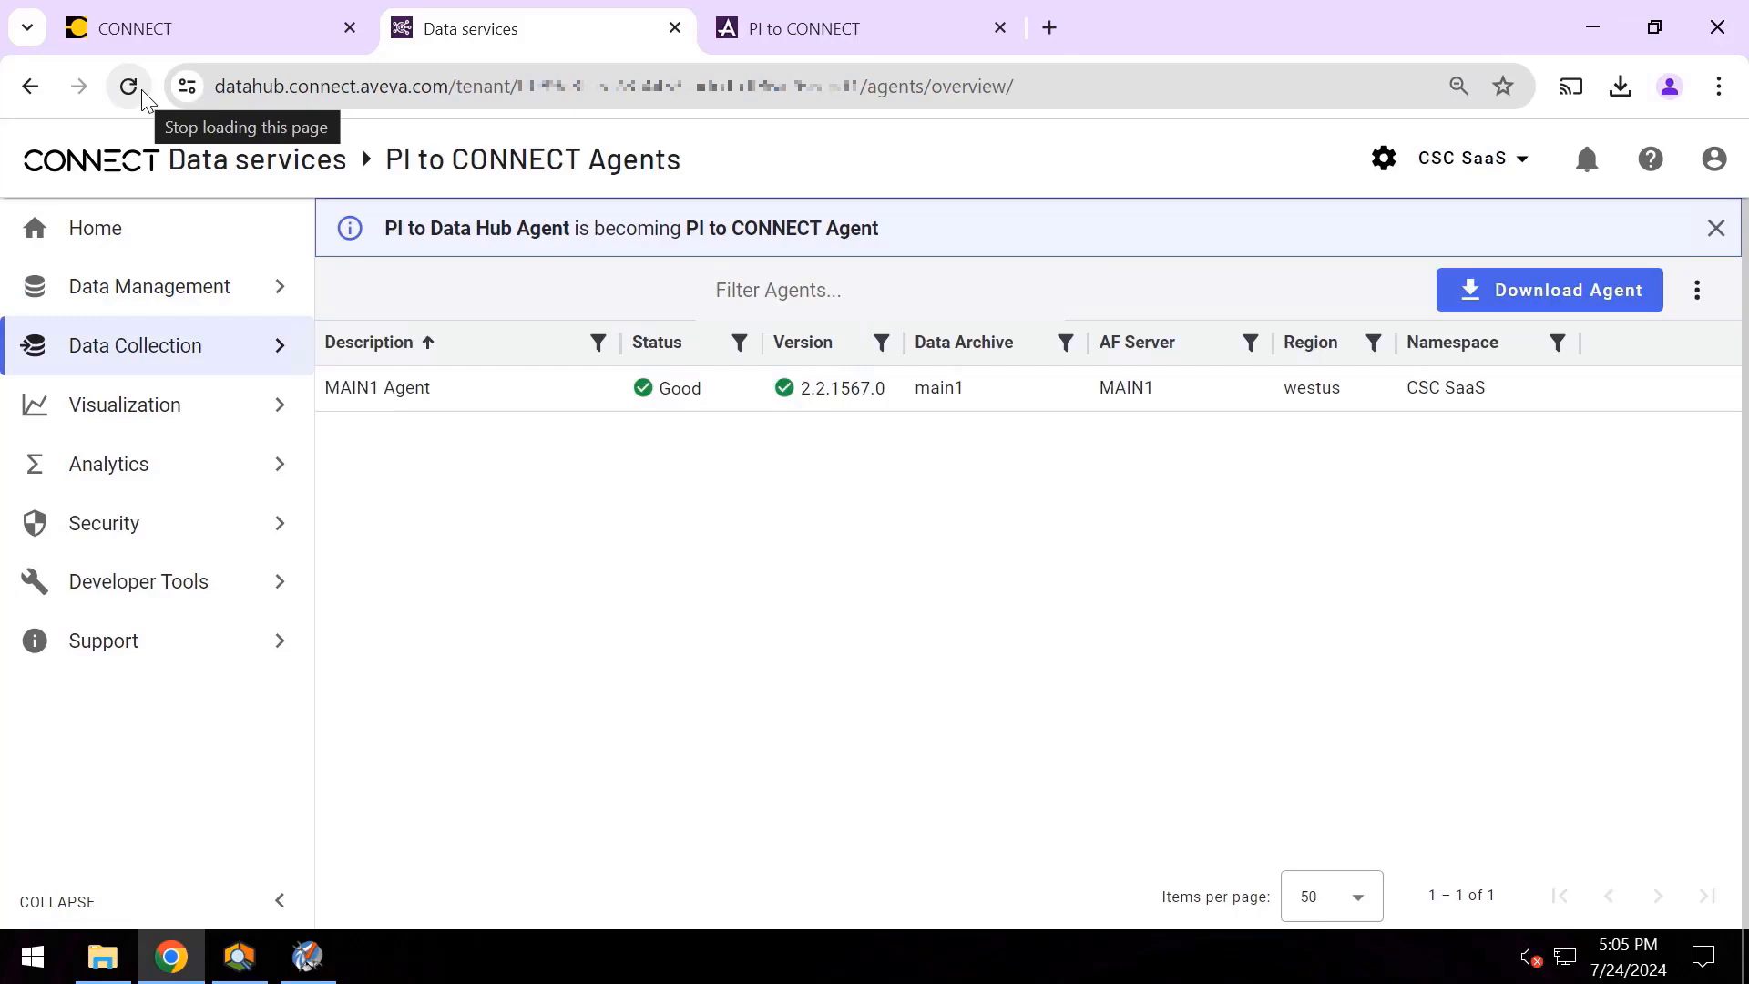
{"action": "left_click", "coordinate": [507, 389]}
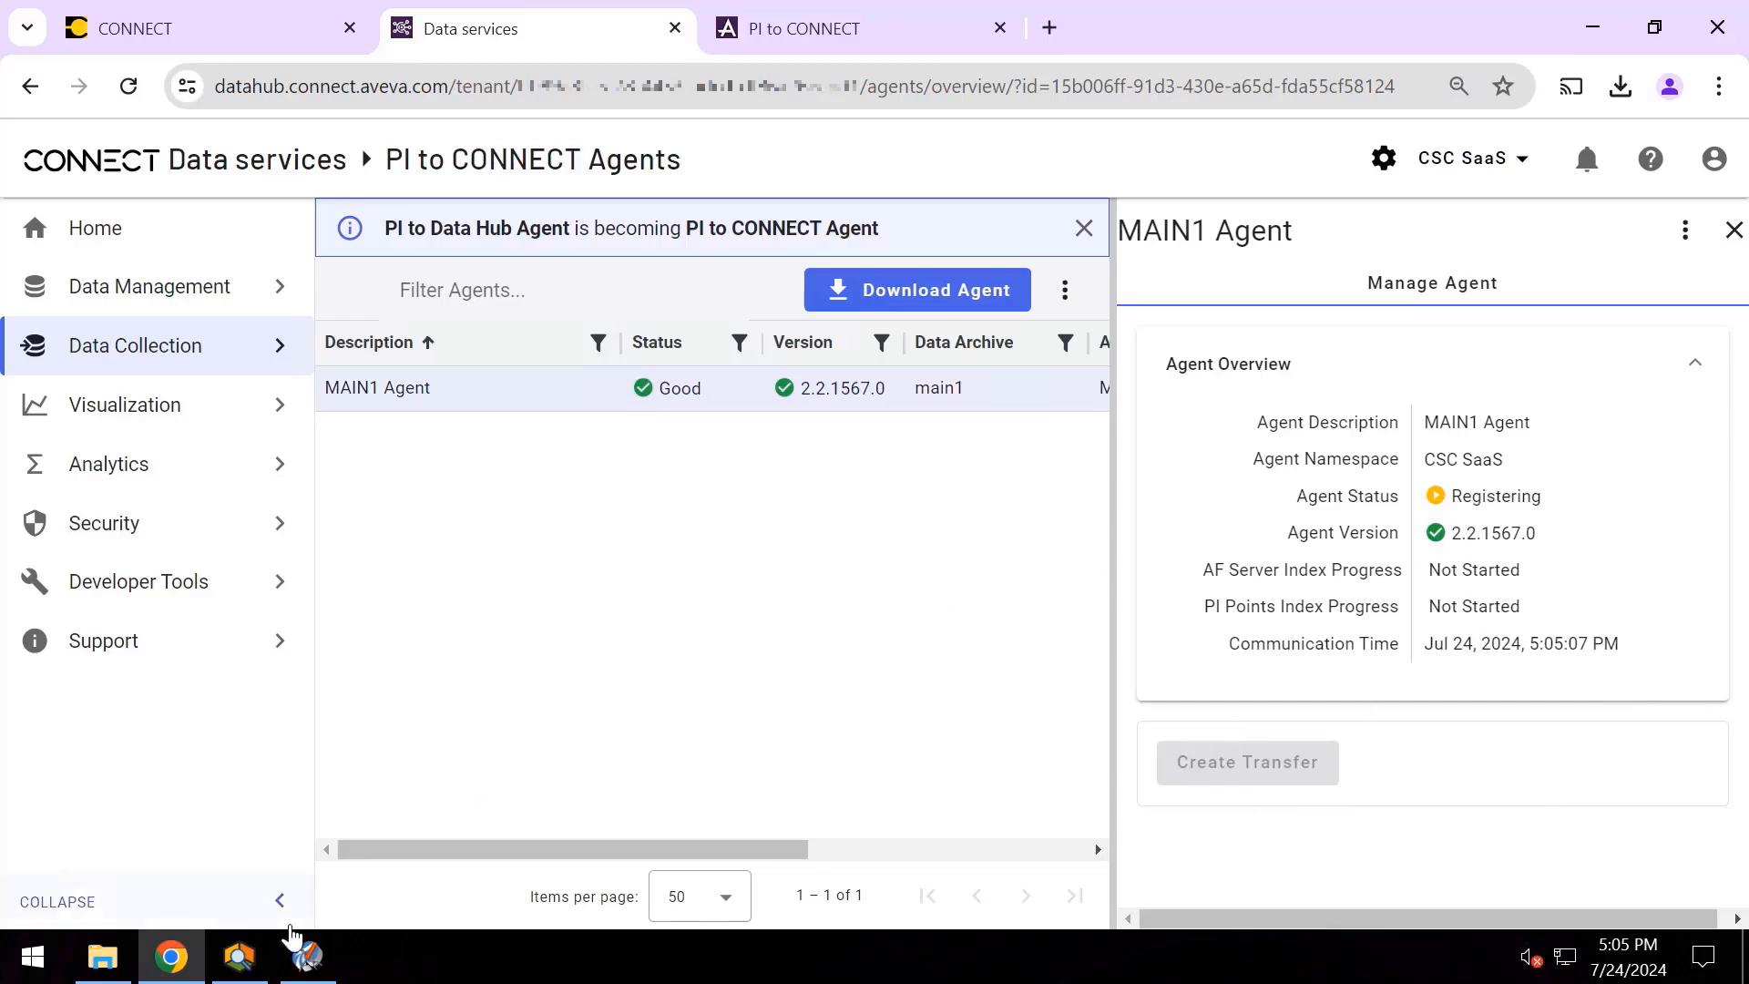
- Review the AF assets in PI System Explorer and the current tag values in PI System Management Tools
{"action": "left_click", "coordinate": [239, 957]}
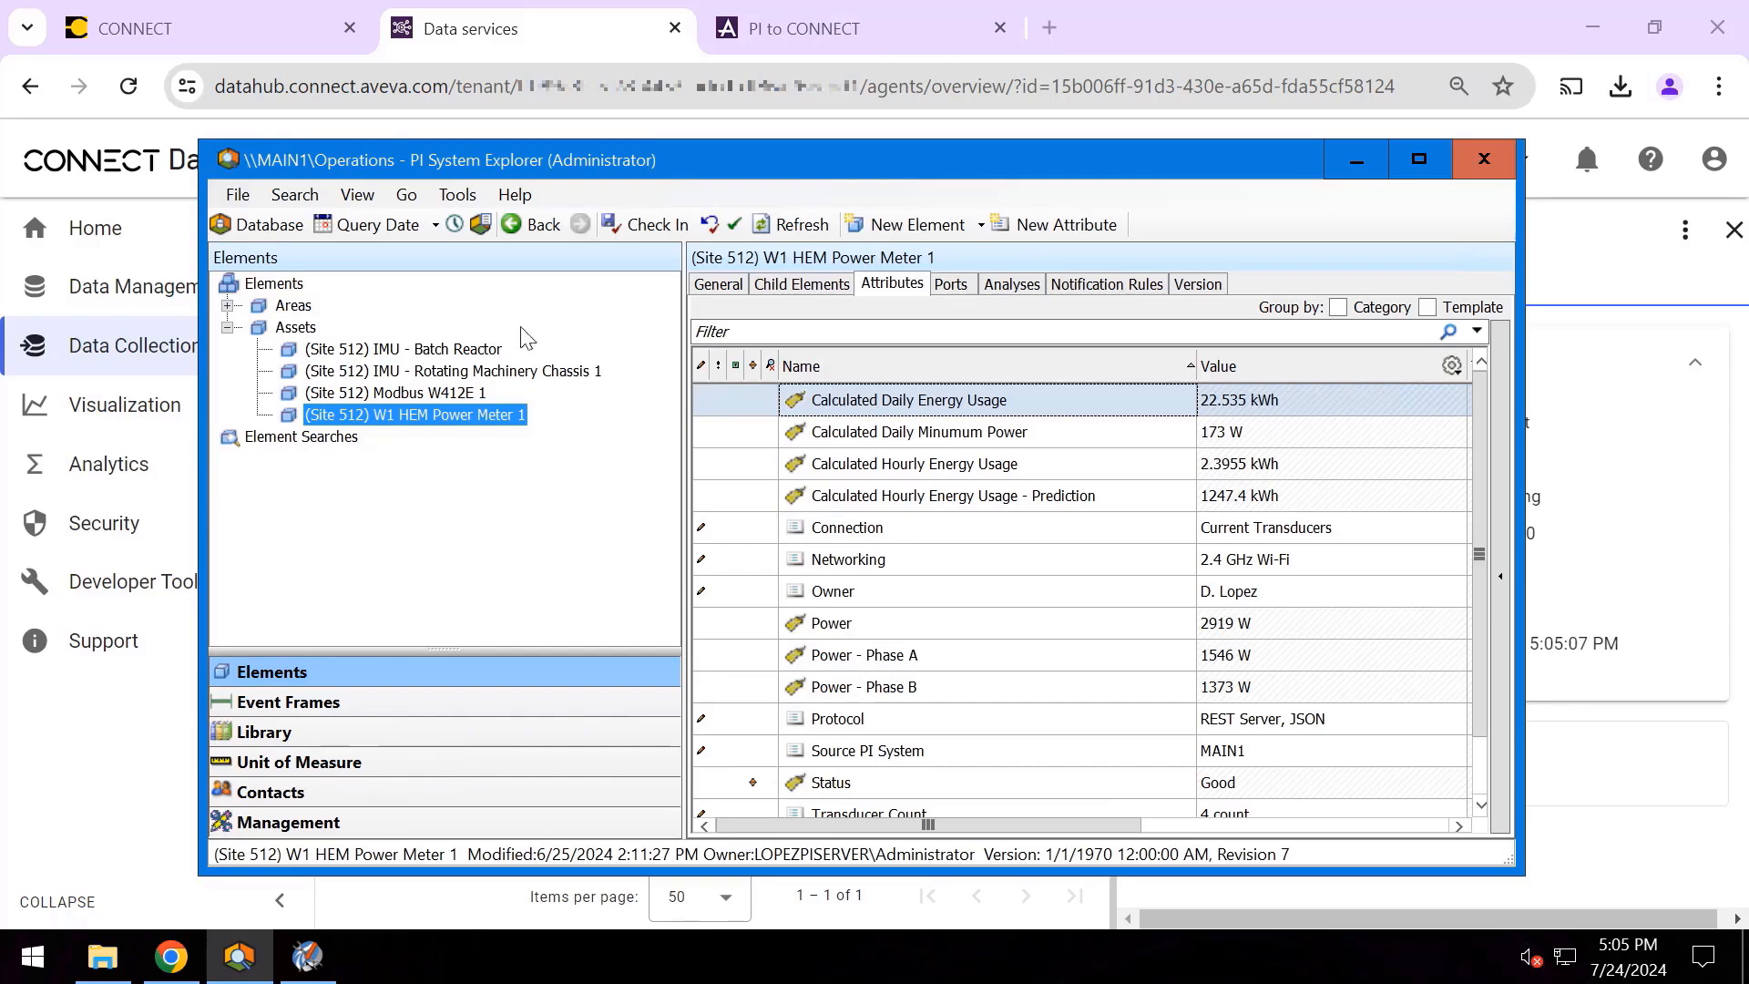
{"action": "left_click", "coordinate": [306, 956]}
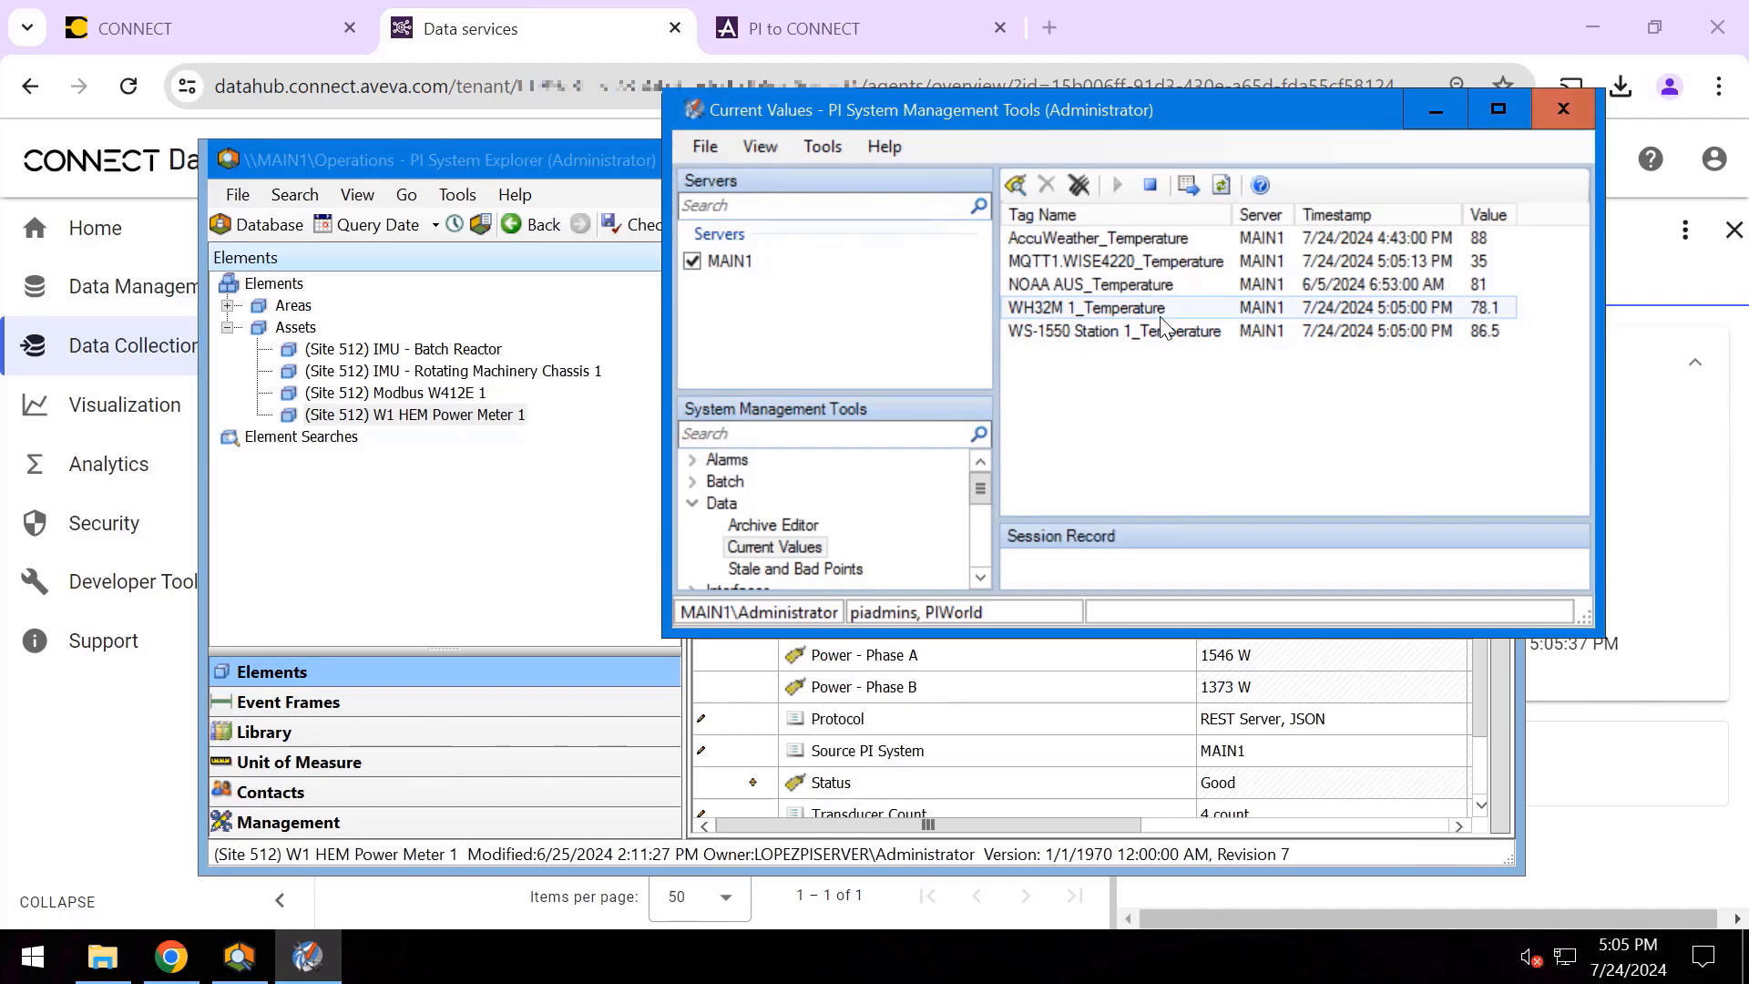
- Return to the browser, reload the MAIN1 Agent page, and recheck the AF assets and tag values in the PI tools
{"action": "left_click", "coordinate": [562, 41]}
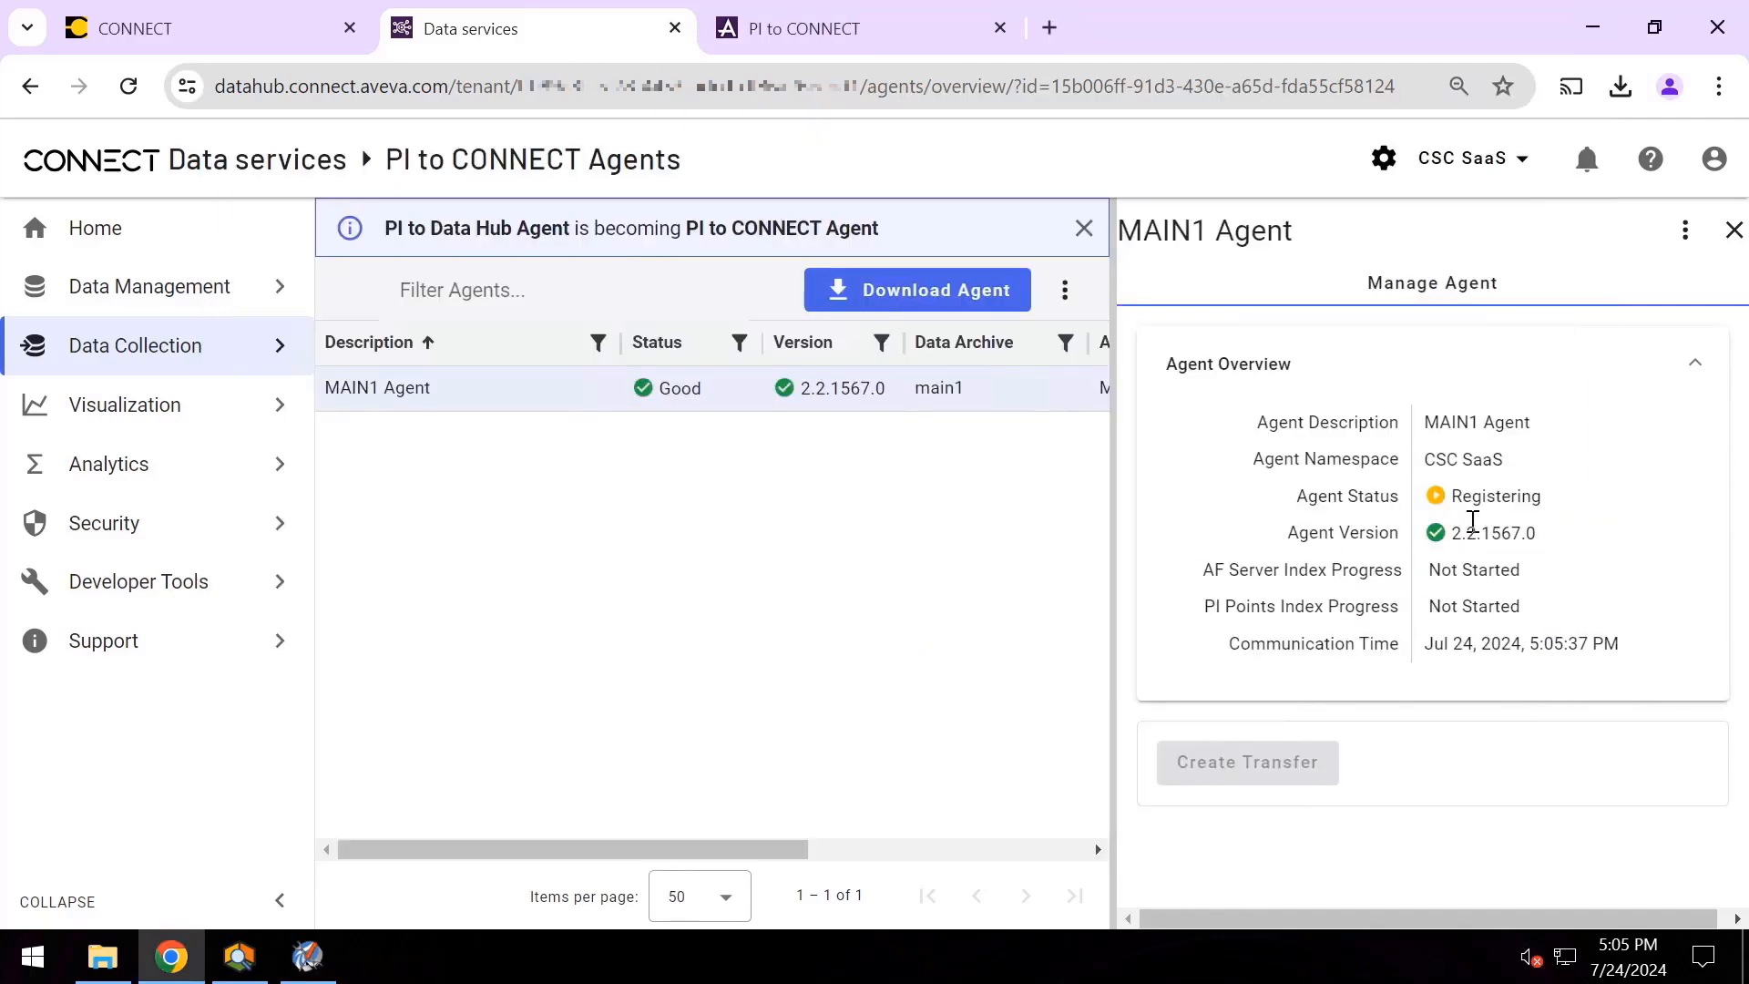
{"action": "left_click", "coordinate": [130, 87]}
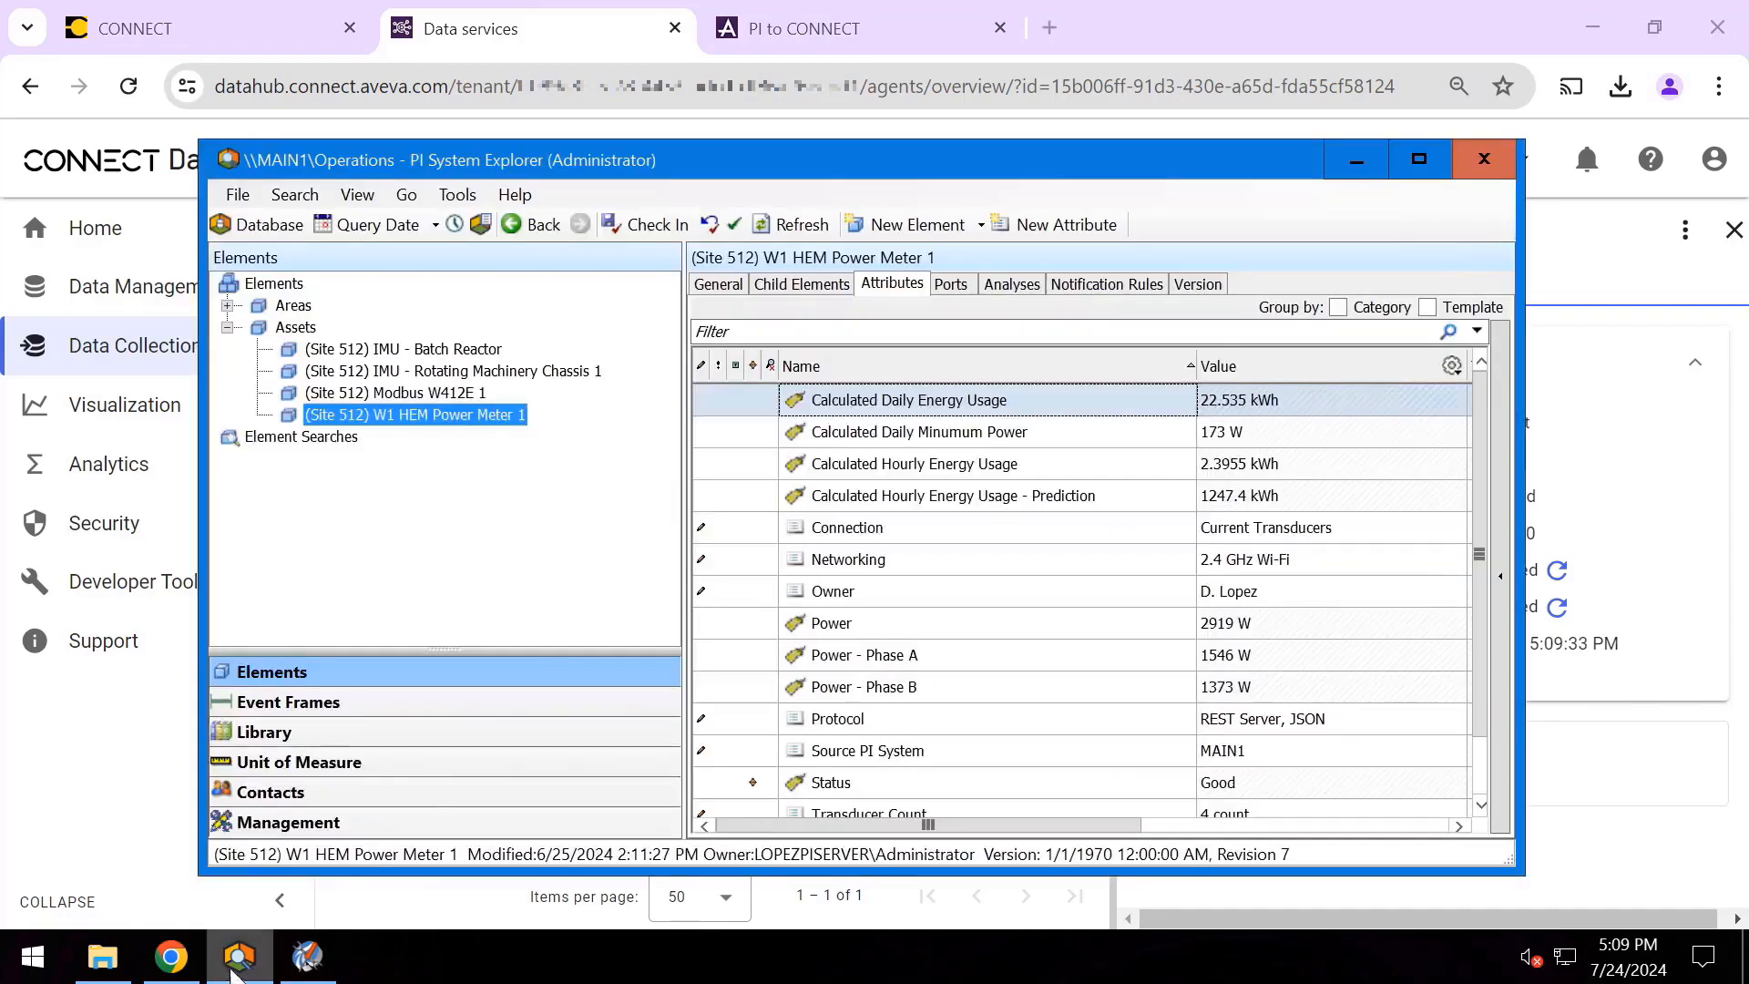
{"action": "left_click", "coordinate": [239, 956]}
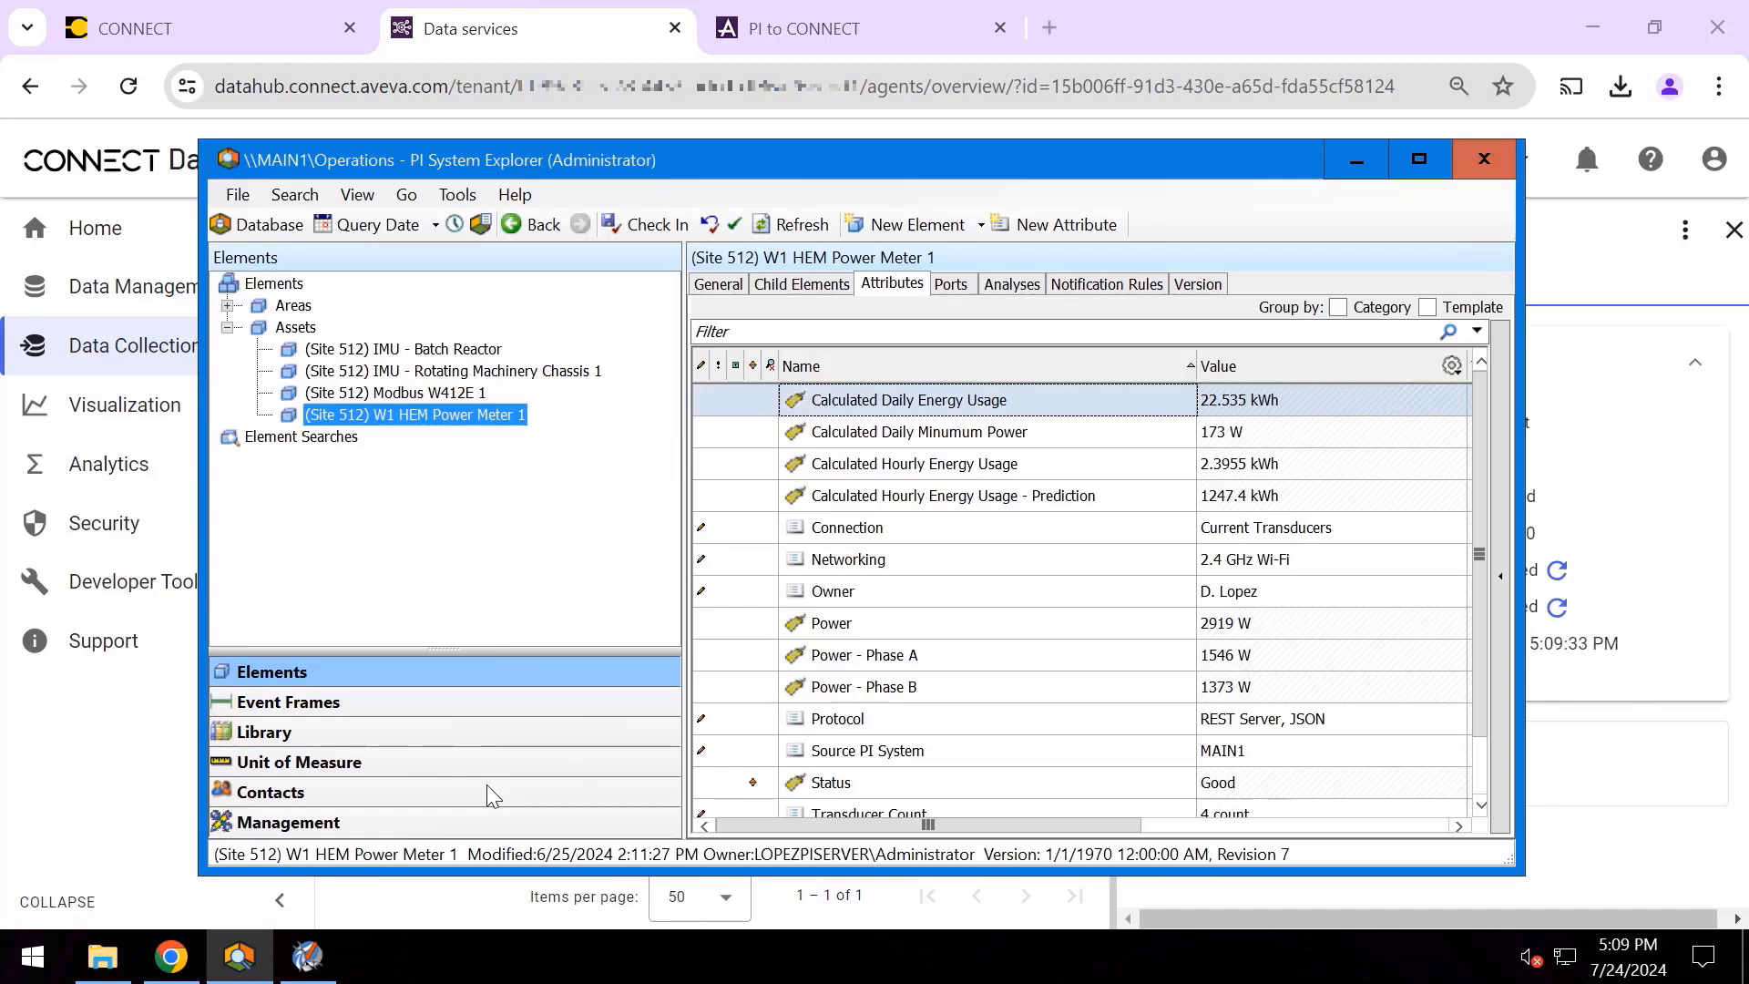
{"action": "left_click", "coordinate": [307, 956]}
{"action": "left_click", "coordinate": [1602, 738]}
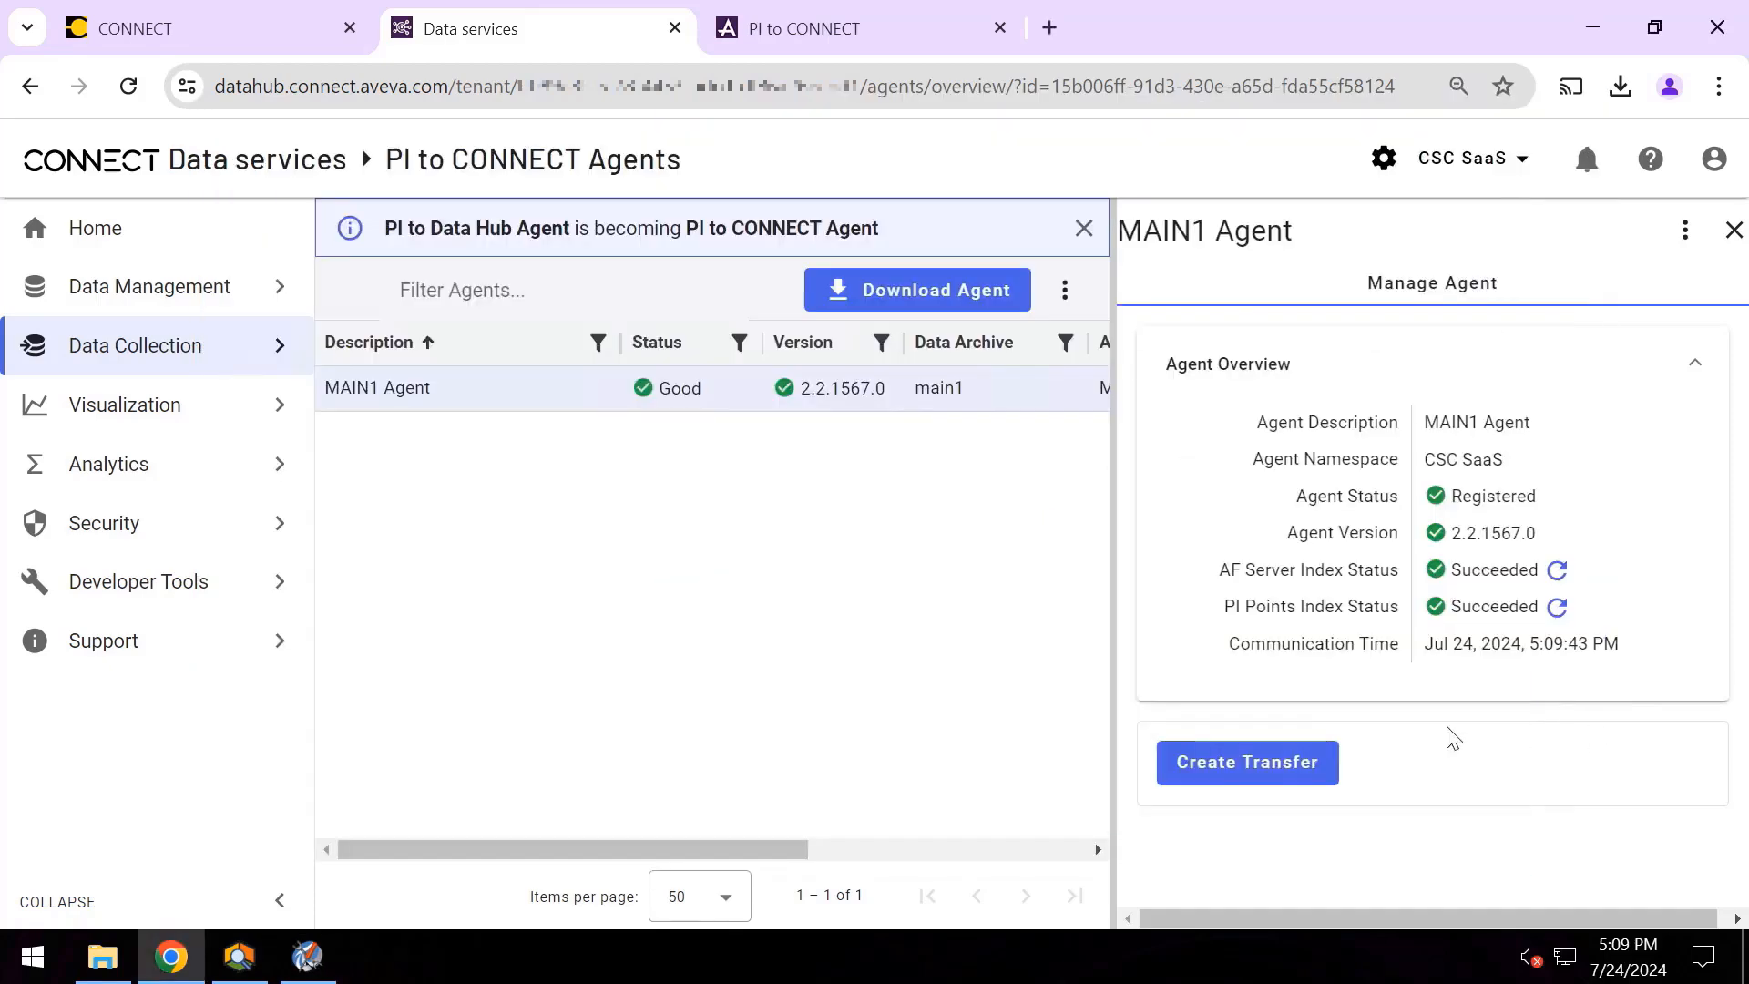
- Create a transfer named Transfer 1 with the description "Streaming real-time data and assets to the cloud."
{"action": "left_click", "coordinate": [1264, 761]}
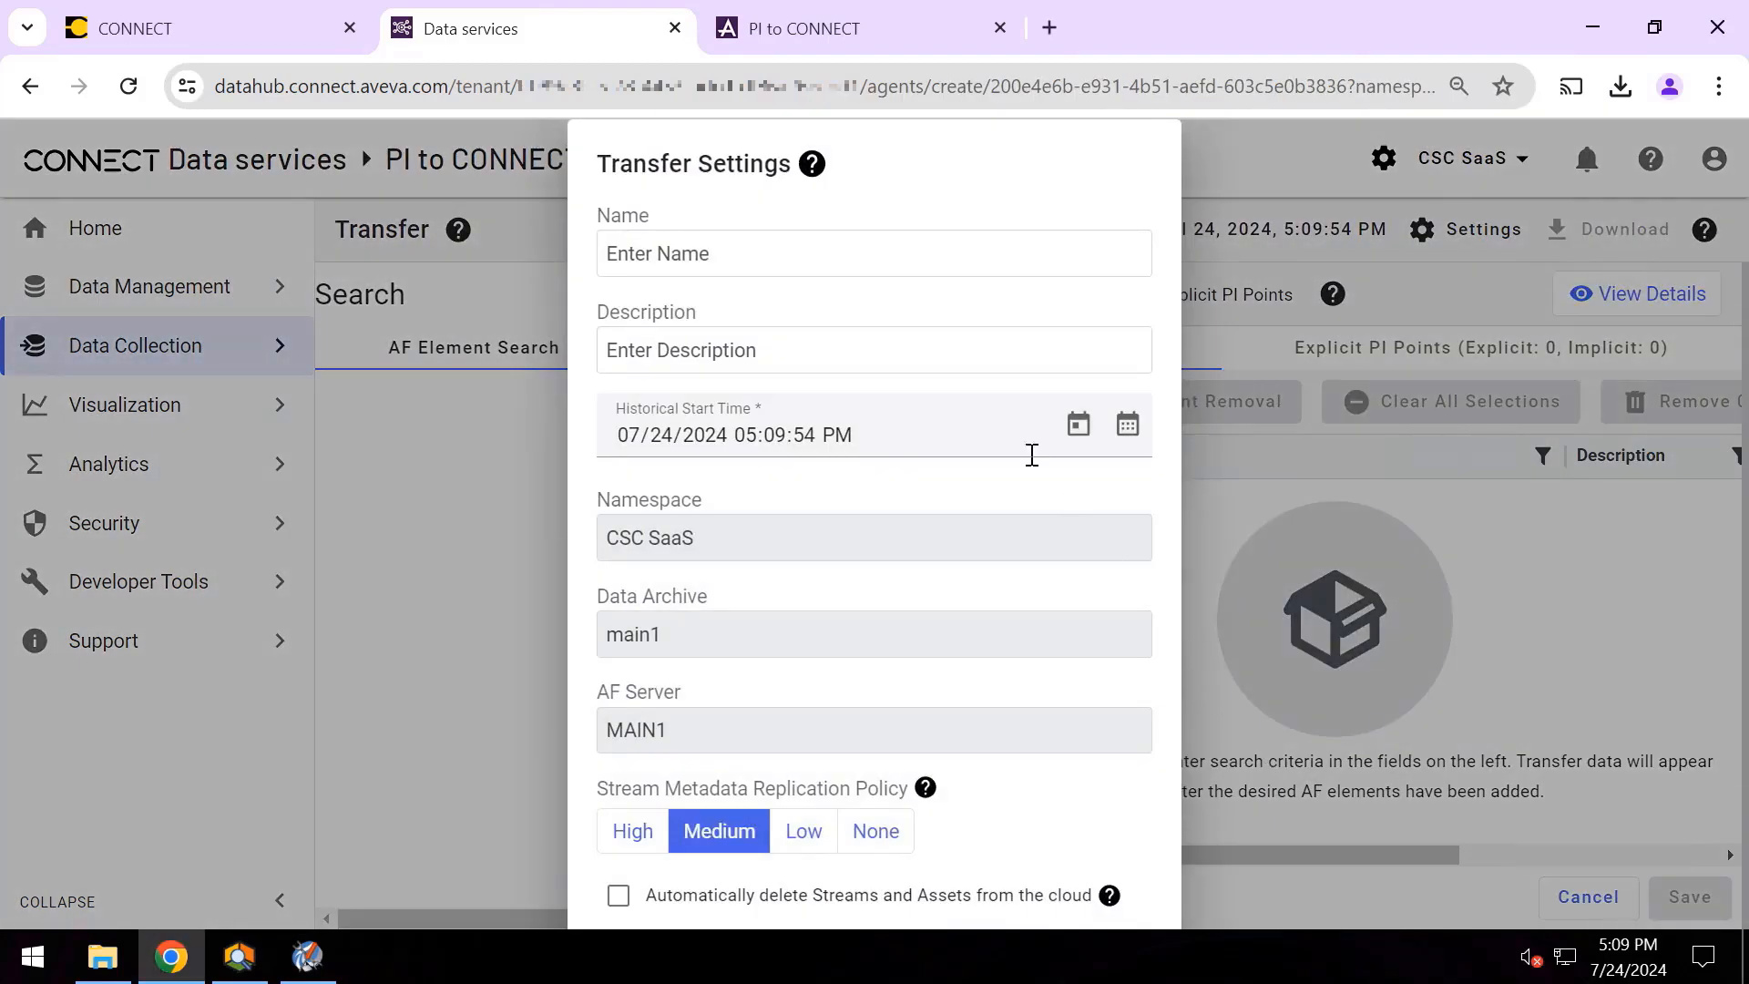
{"action": "left_click", "coordinate": [759, 255]}
{"action": "type", "text": "Transfer 1"}
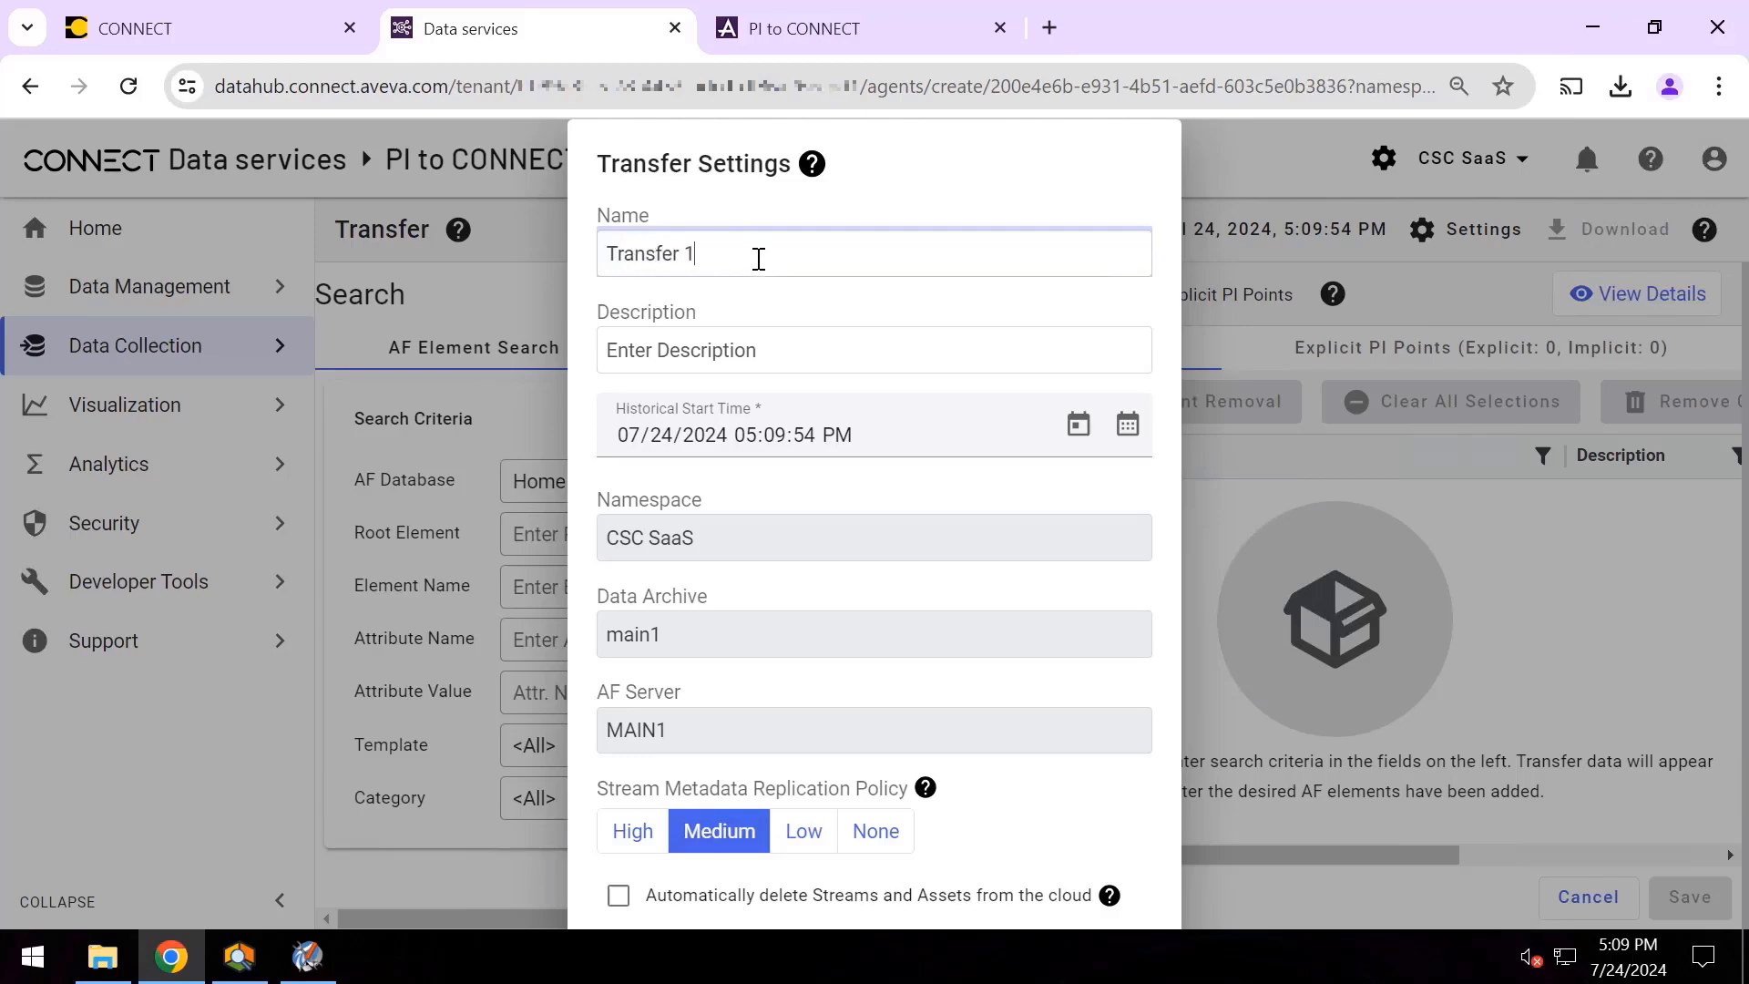
{"action": "left_click", "coordinate": [787, 349]}
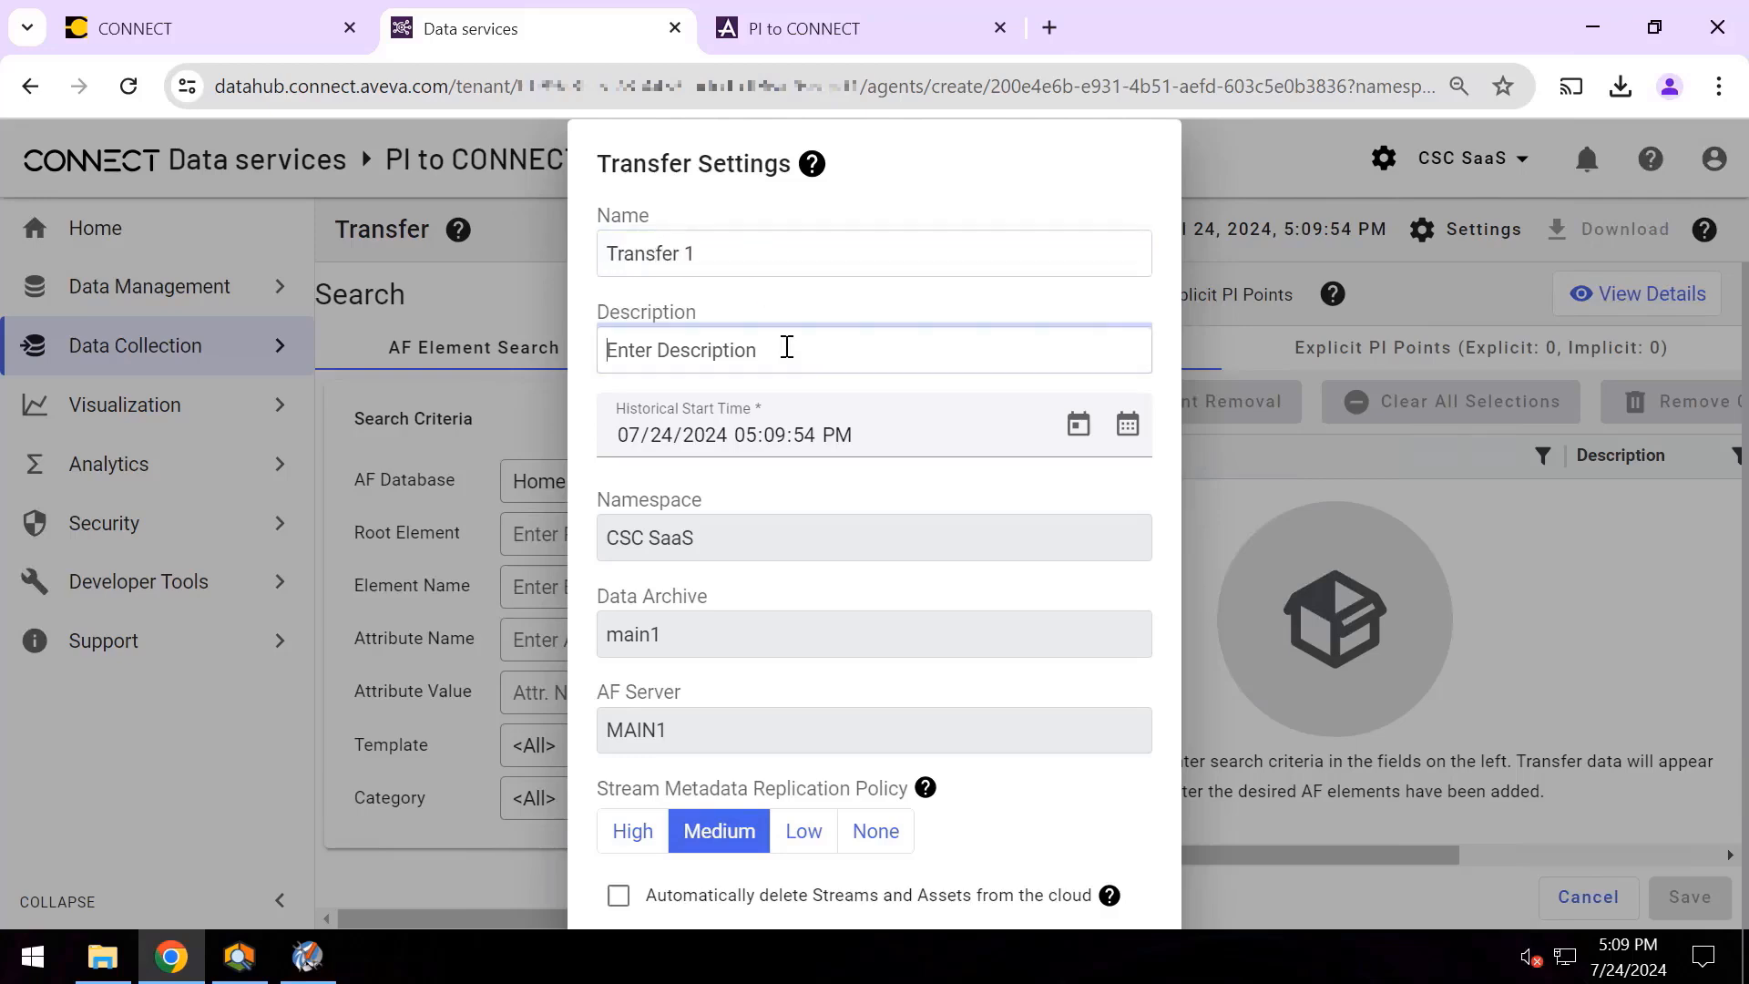
{"action": "type", "text": "Streaming real-time data and assets to the cloud."}
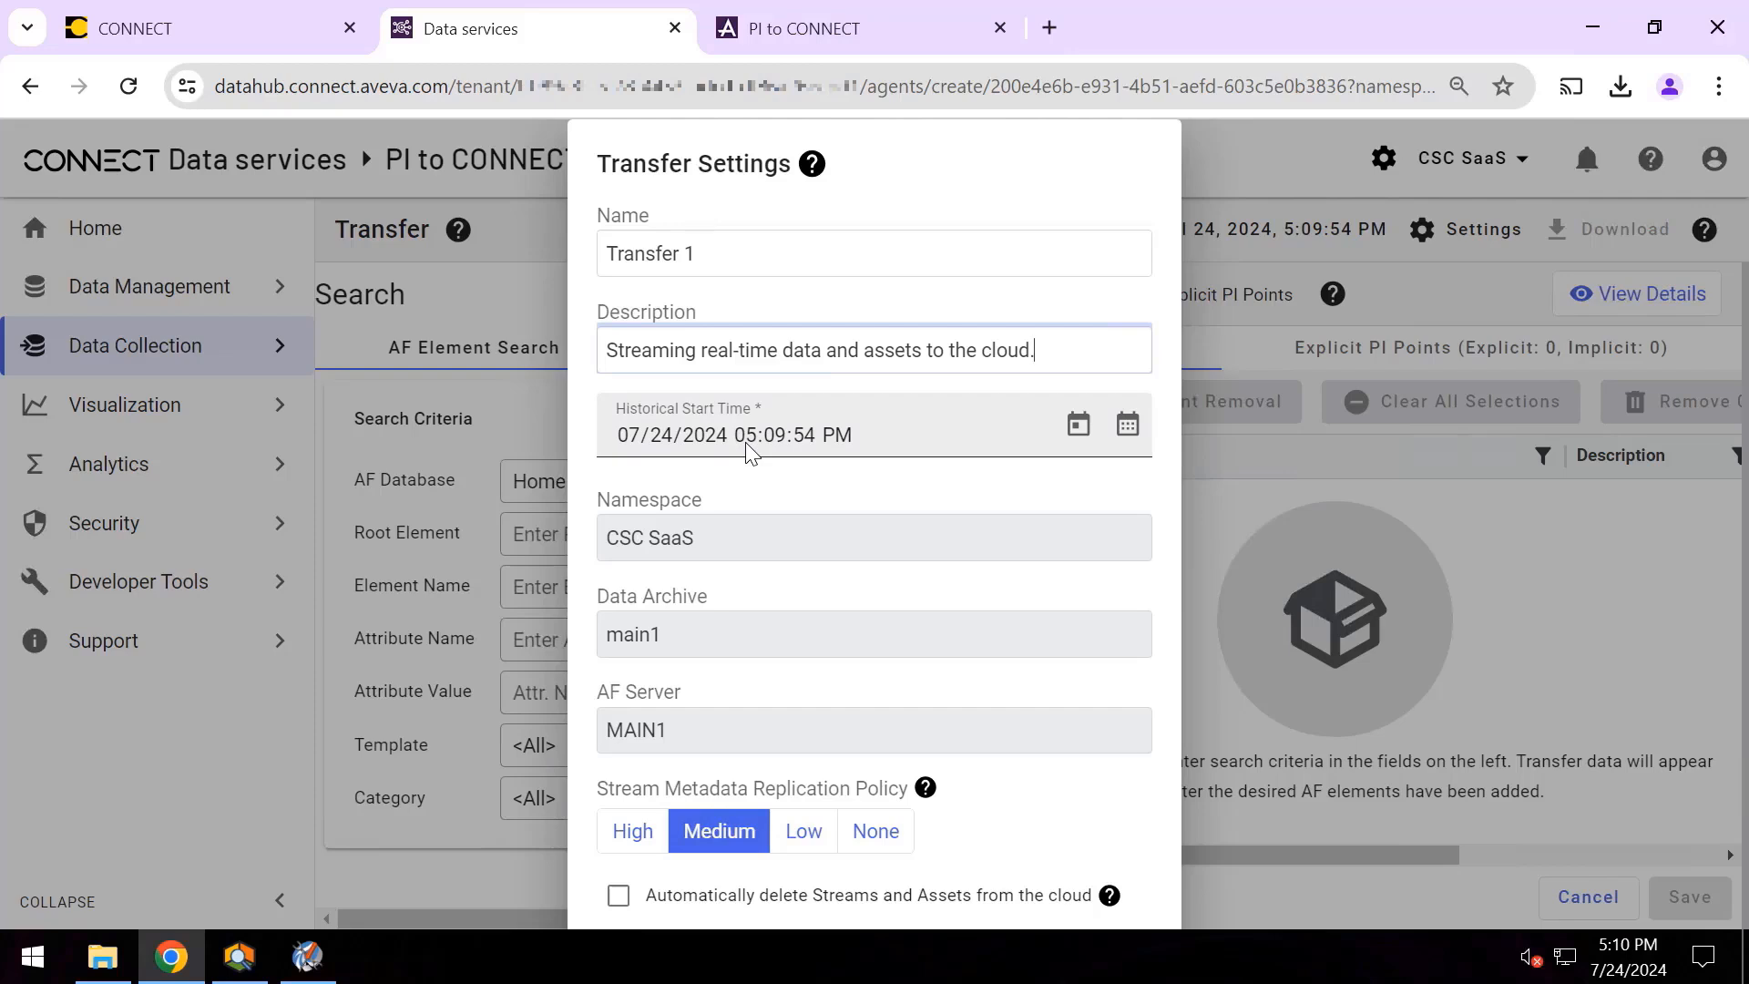
- Set the transfer's historical start time to 07/15/2024 12:00:00 AM
{"action": "left_click", "coordinate": [1129, 427]}
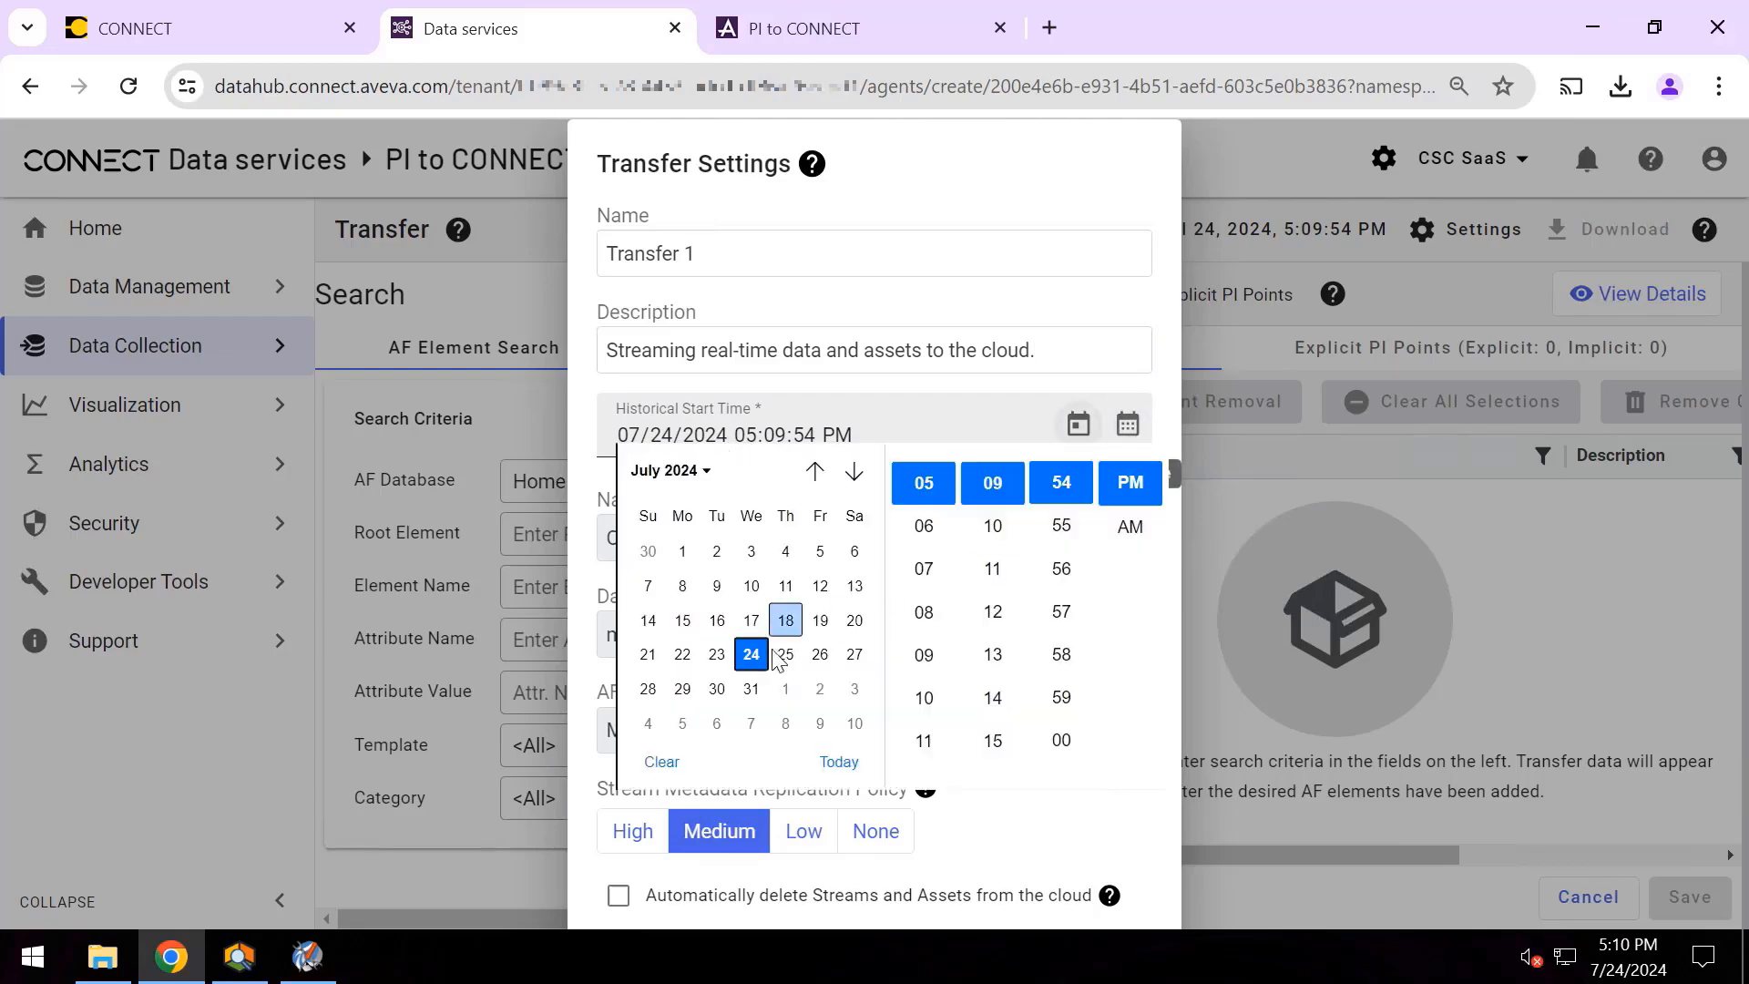
{"action": "left_click", "coordinate": [682, 622]}
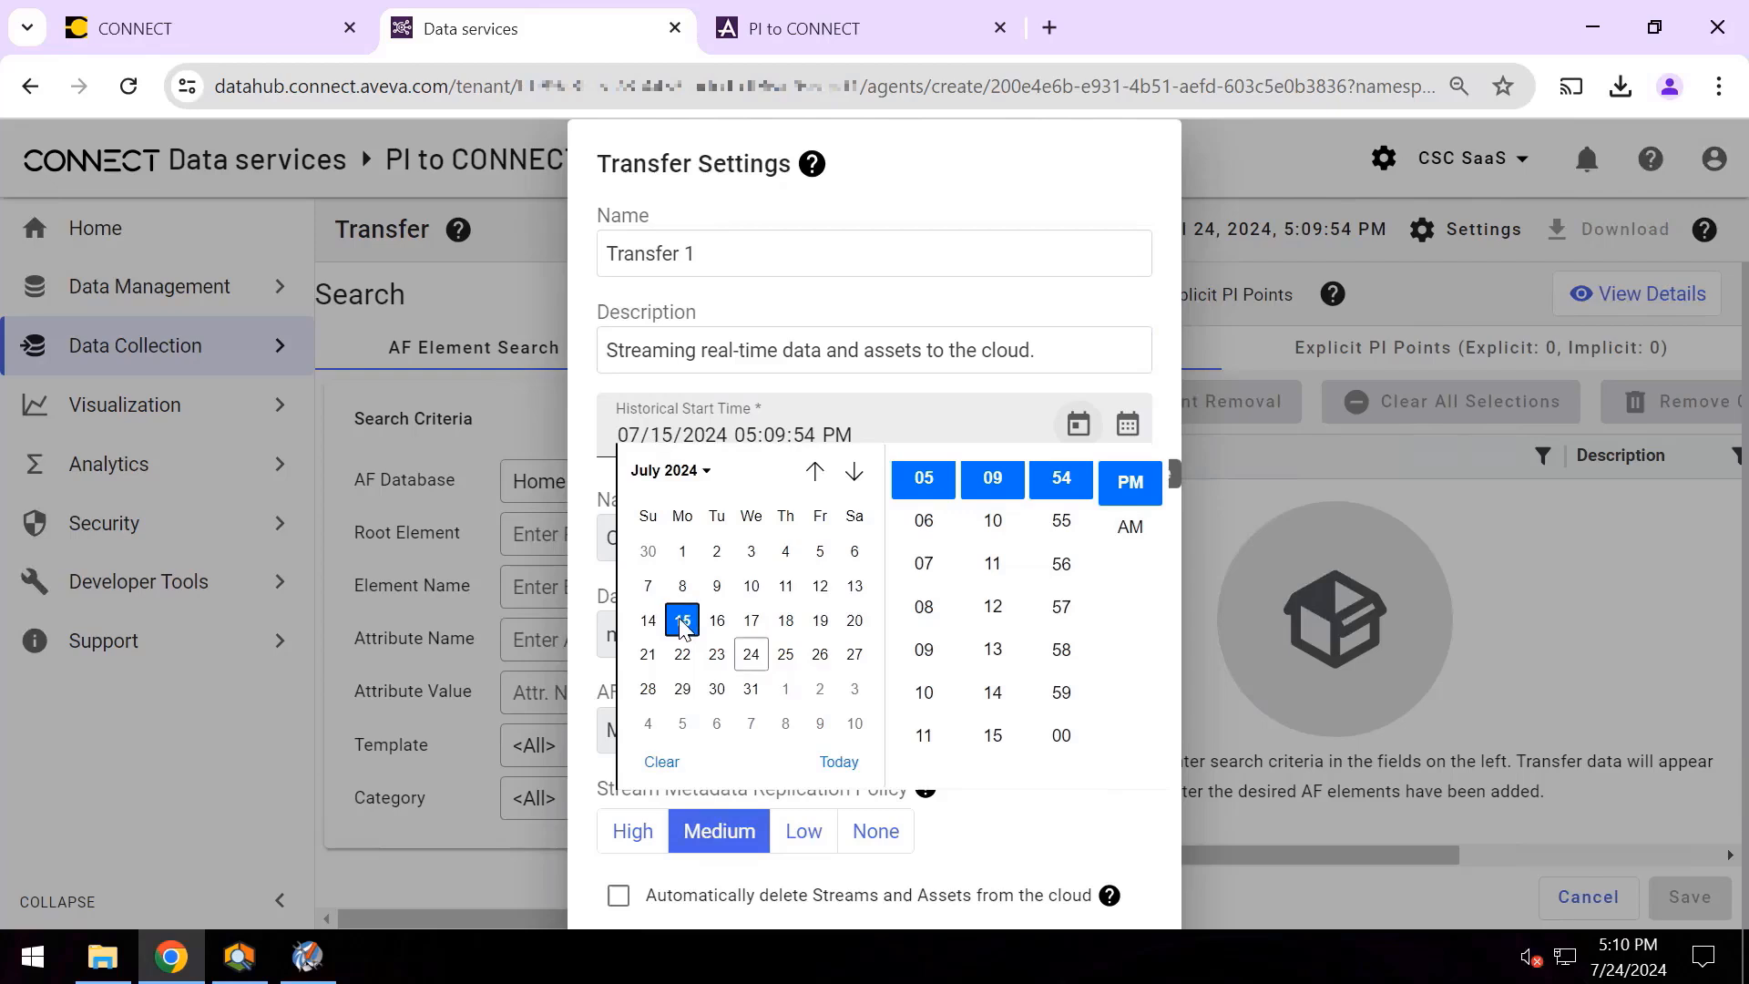
{"action": "scroll", "coordinate": [929, 565], "scroll_direction": "up", "scroll_amount": 3}
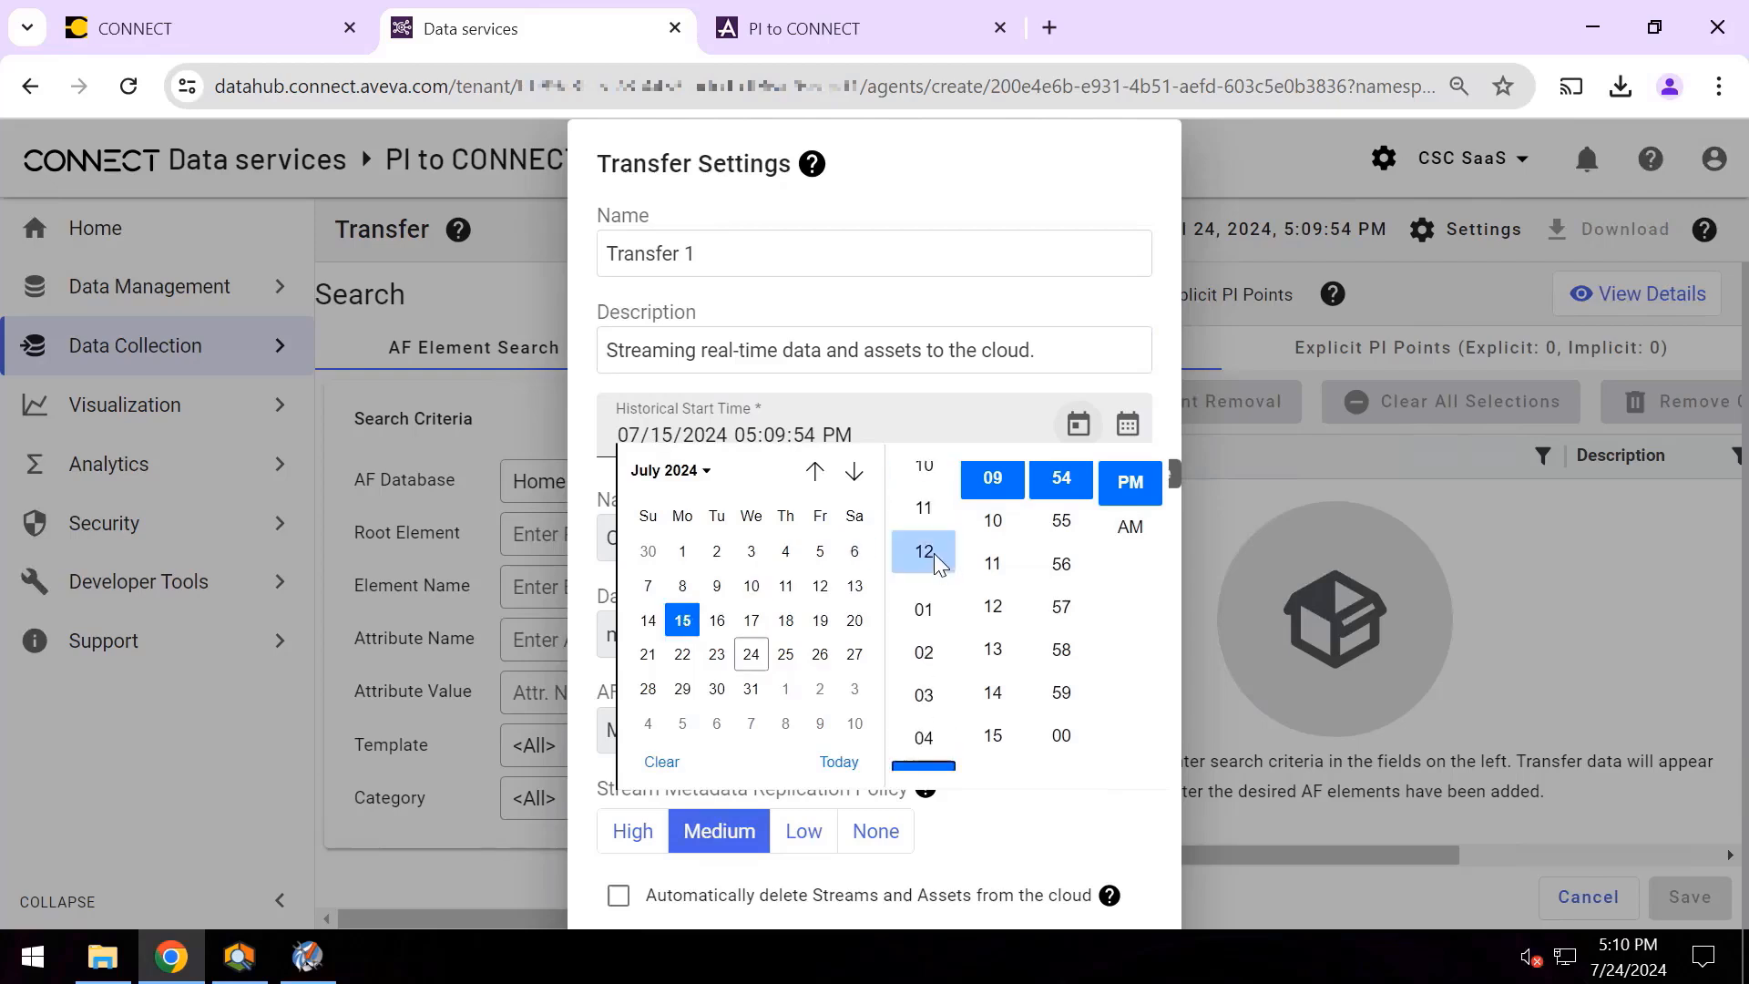
{"action": "left_click", "coordinate": [927, 555]}
{"action": "scroll", "coordinate": [998, 570], "scroll_direction": "down", "scroll_amount": 5}
{"action": "scroll", "coordinate": [998, 574], "scroll_direction": "down", "scroll_amount": 3}
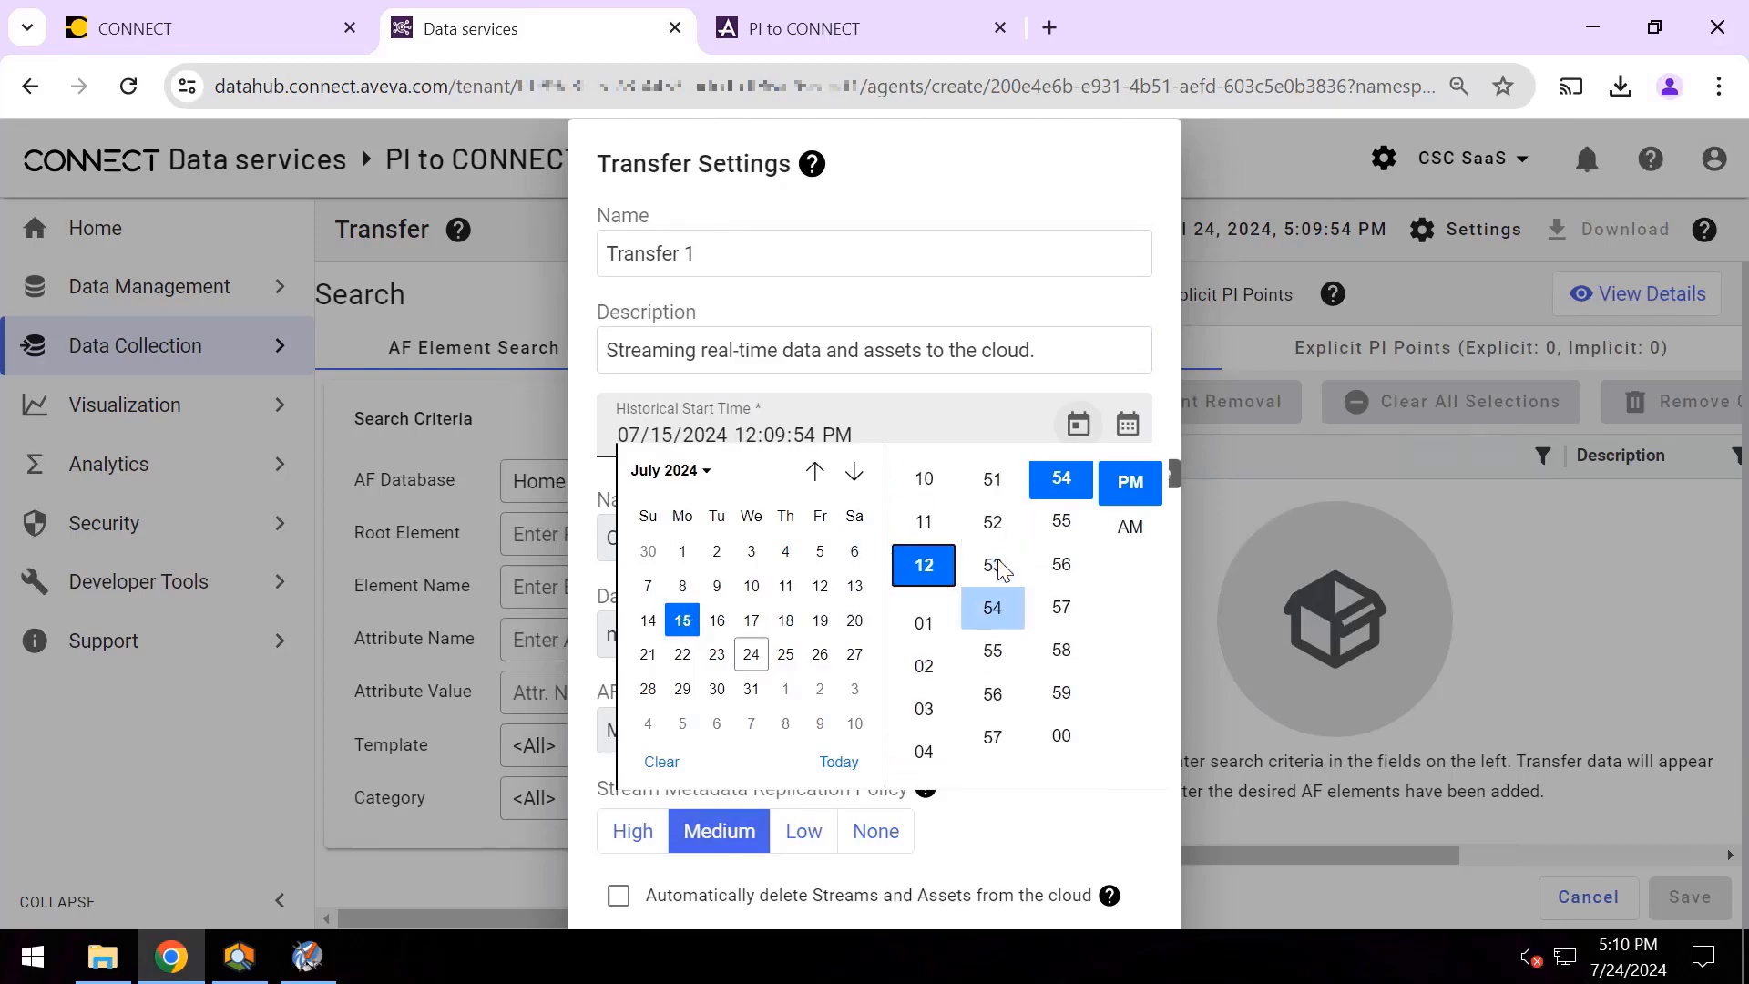
{"action": "left_click", "coordinate": [993, 598]}
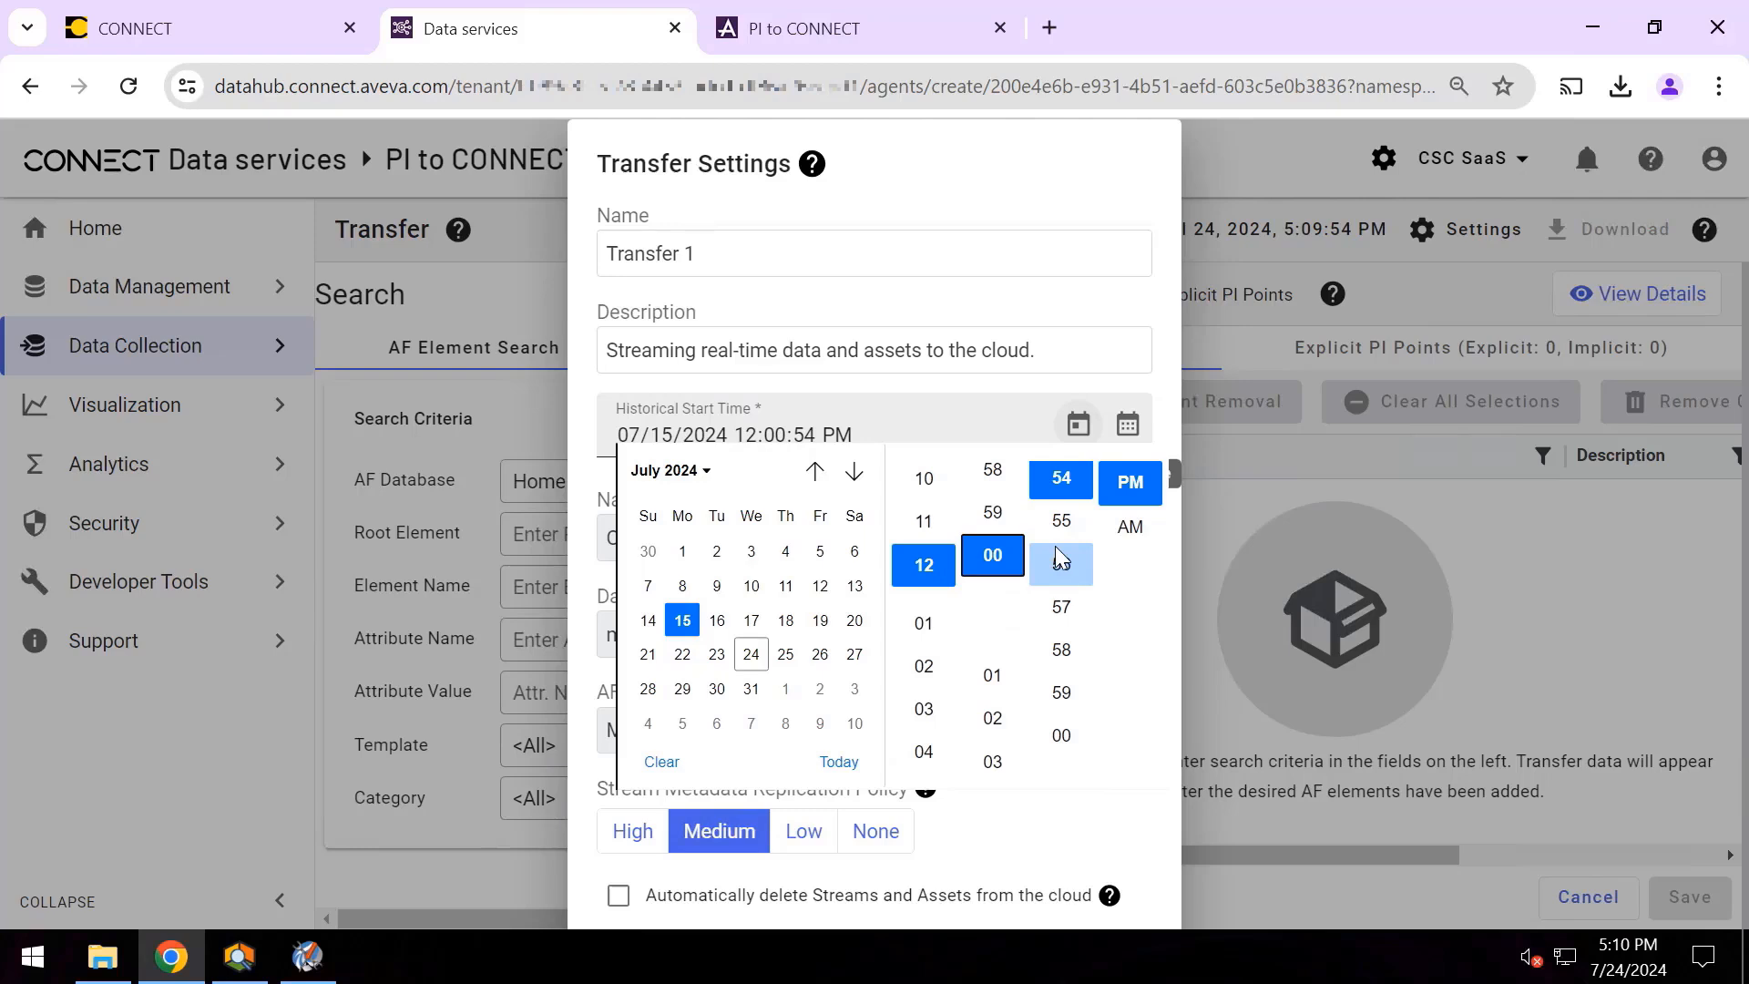
{"action": "scroll", "coordinate": [1060, 559], "scroll_direction": "down", "scroll_amount": 2}
{"action": "left_click", "coordinate": [1062, 583]}
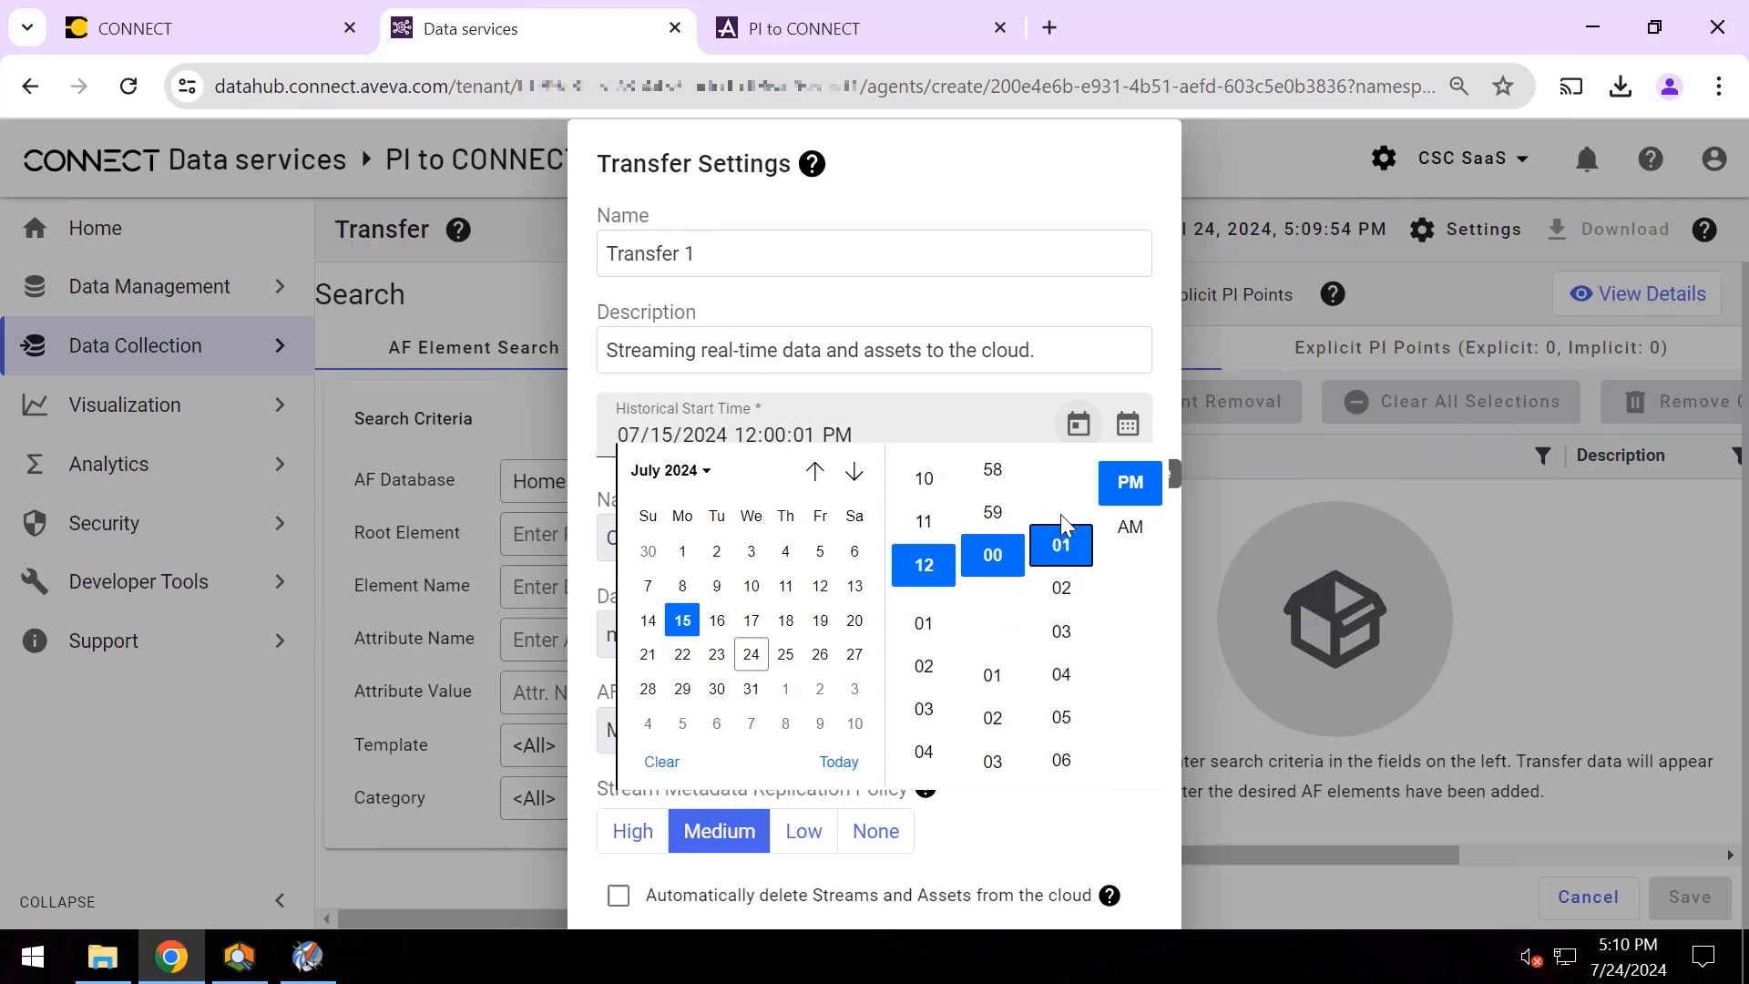
{"action": "left_click", "coordinate": [1128, 528]}
{"action": "scroll", "coordinate": [1052, 530], "scroll_direction": "down", "scroll_amount": 10}
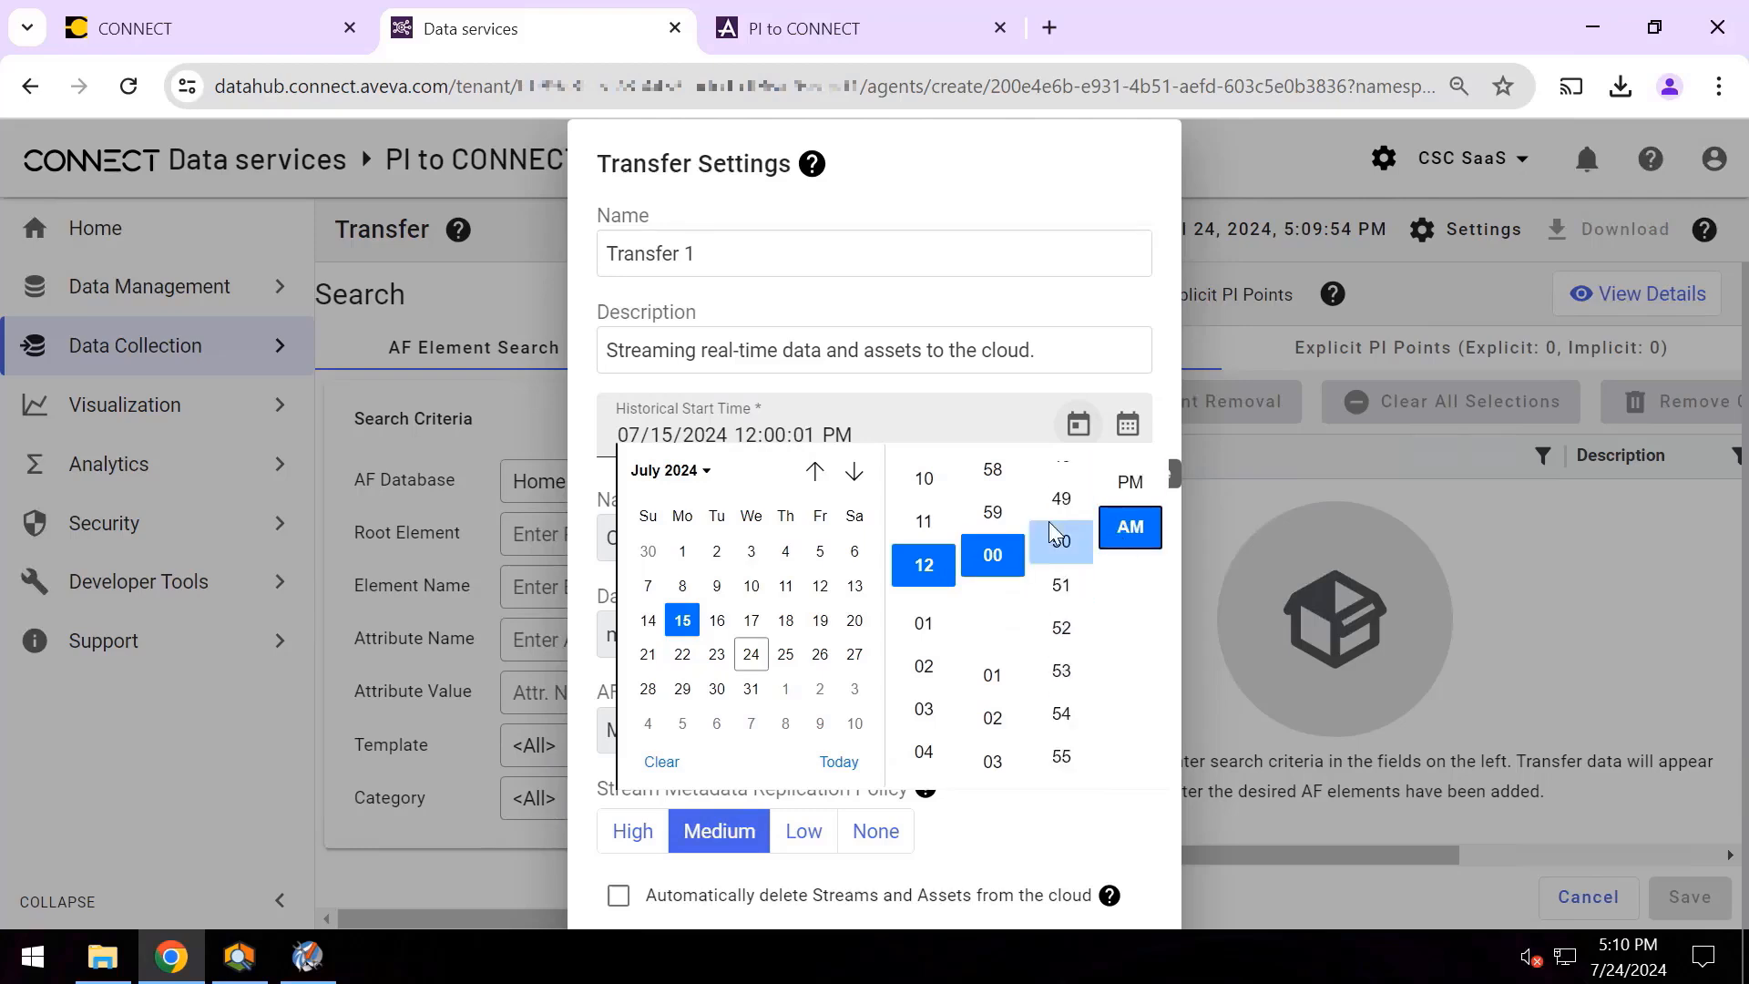
{"action": "scroll", "coordinate": [1053, 528], "scroll_direction": "down", "scroll_amount": 10}
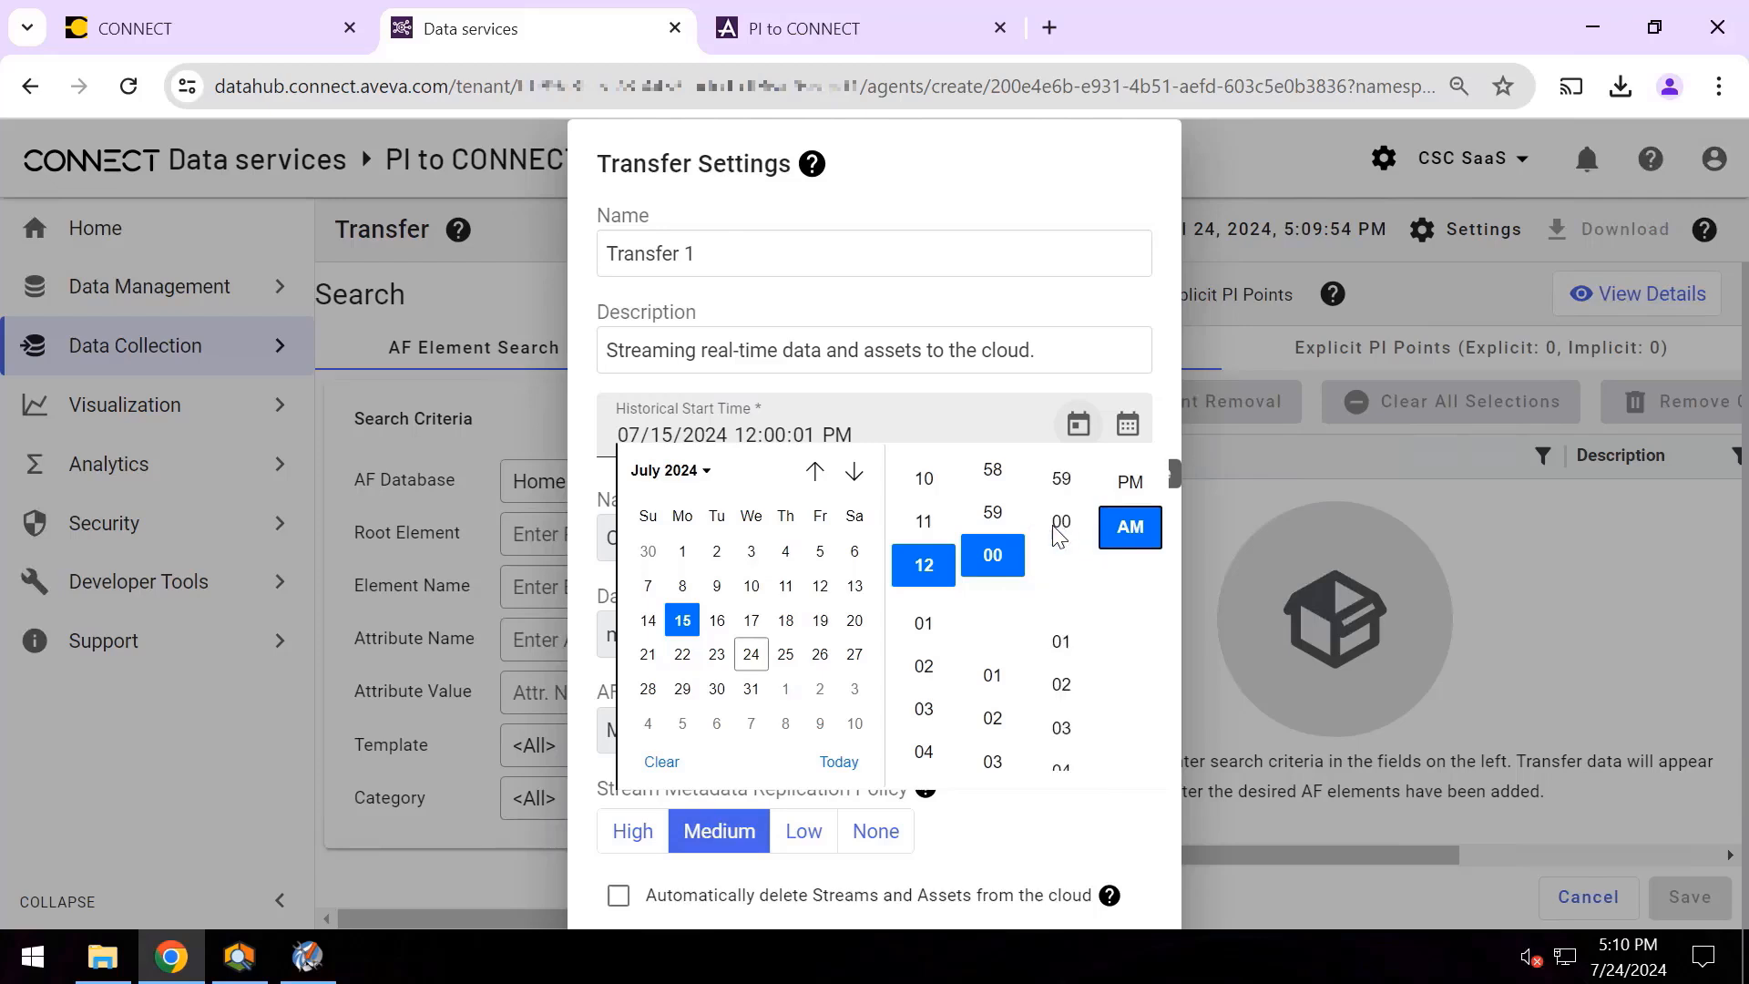
{"action": "left_click", "coordinate": [1059, 525]}
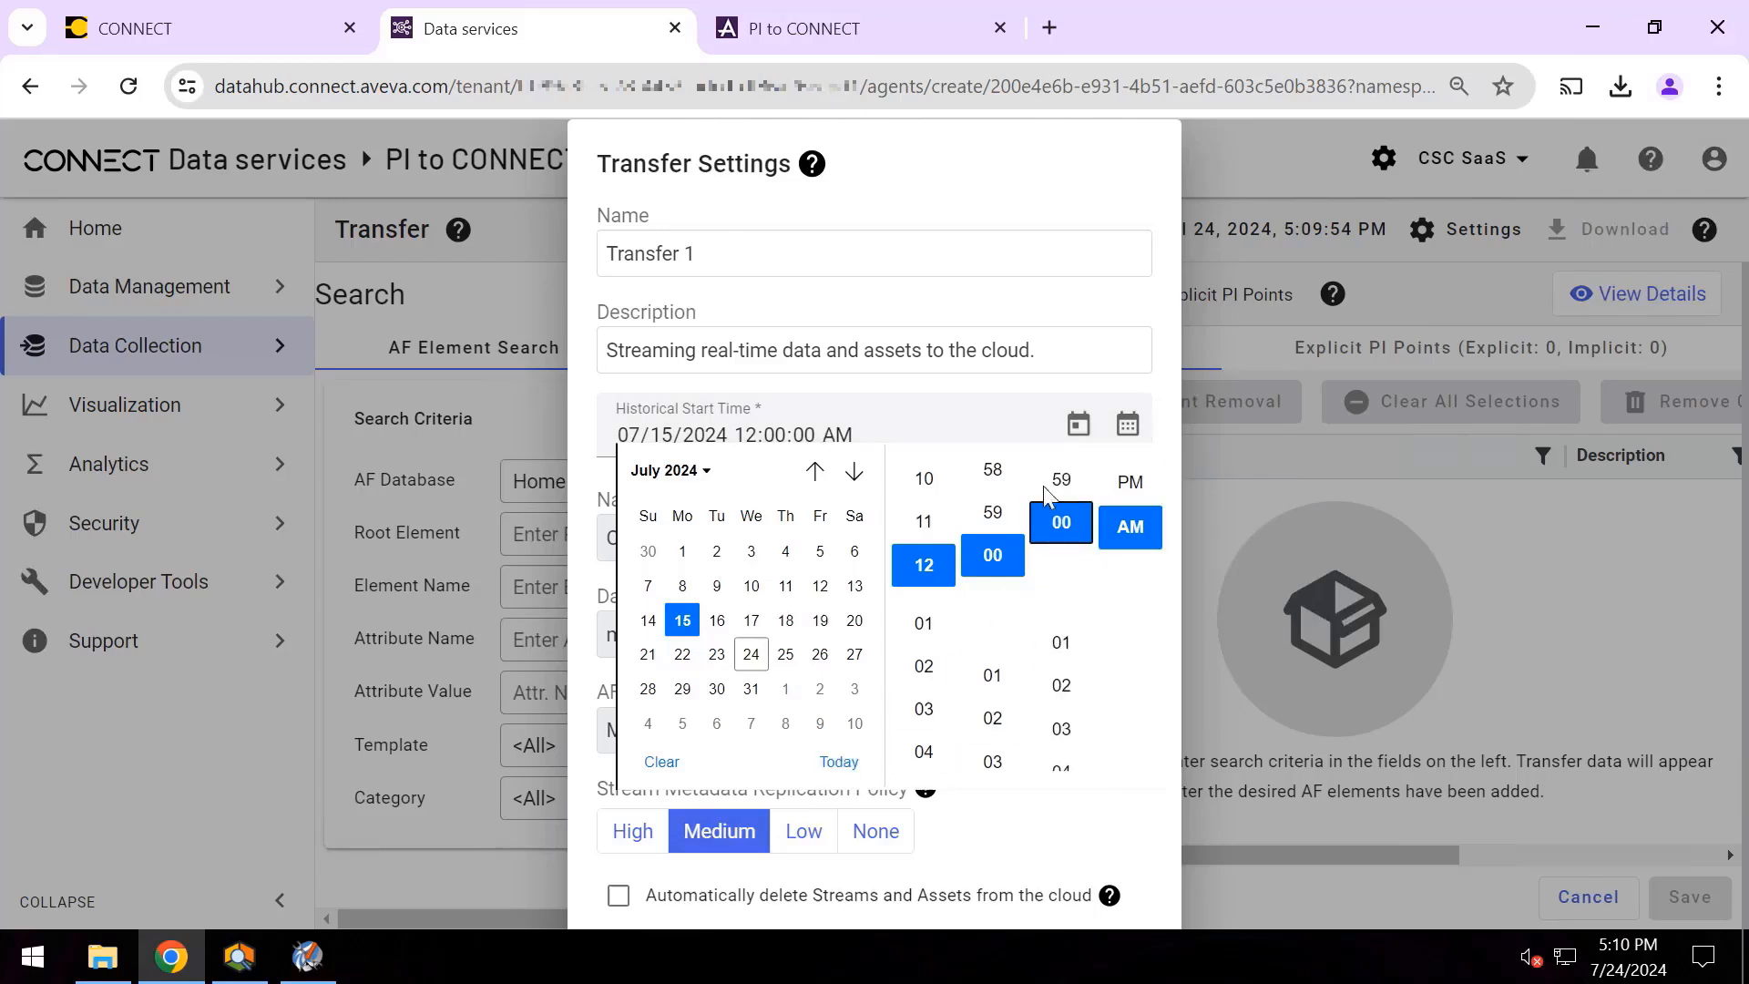
{"action": "left_click", "coordinate": [1031, 394]}
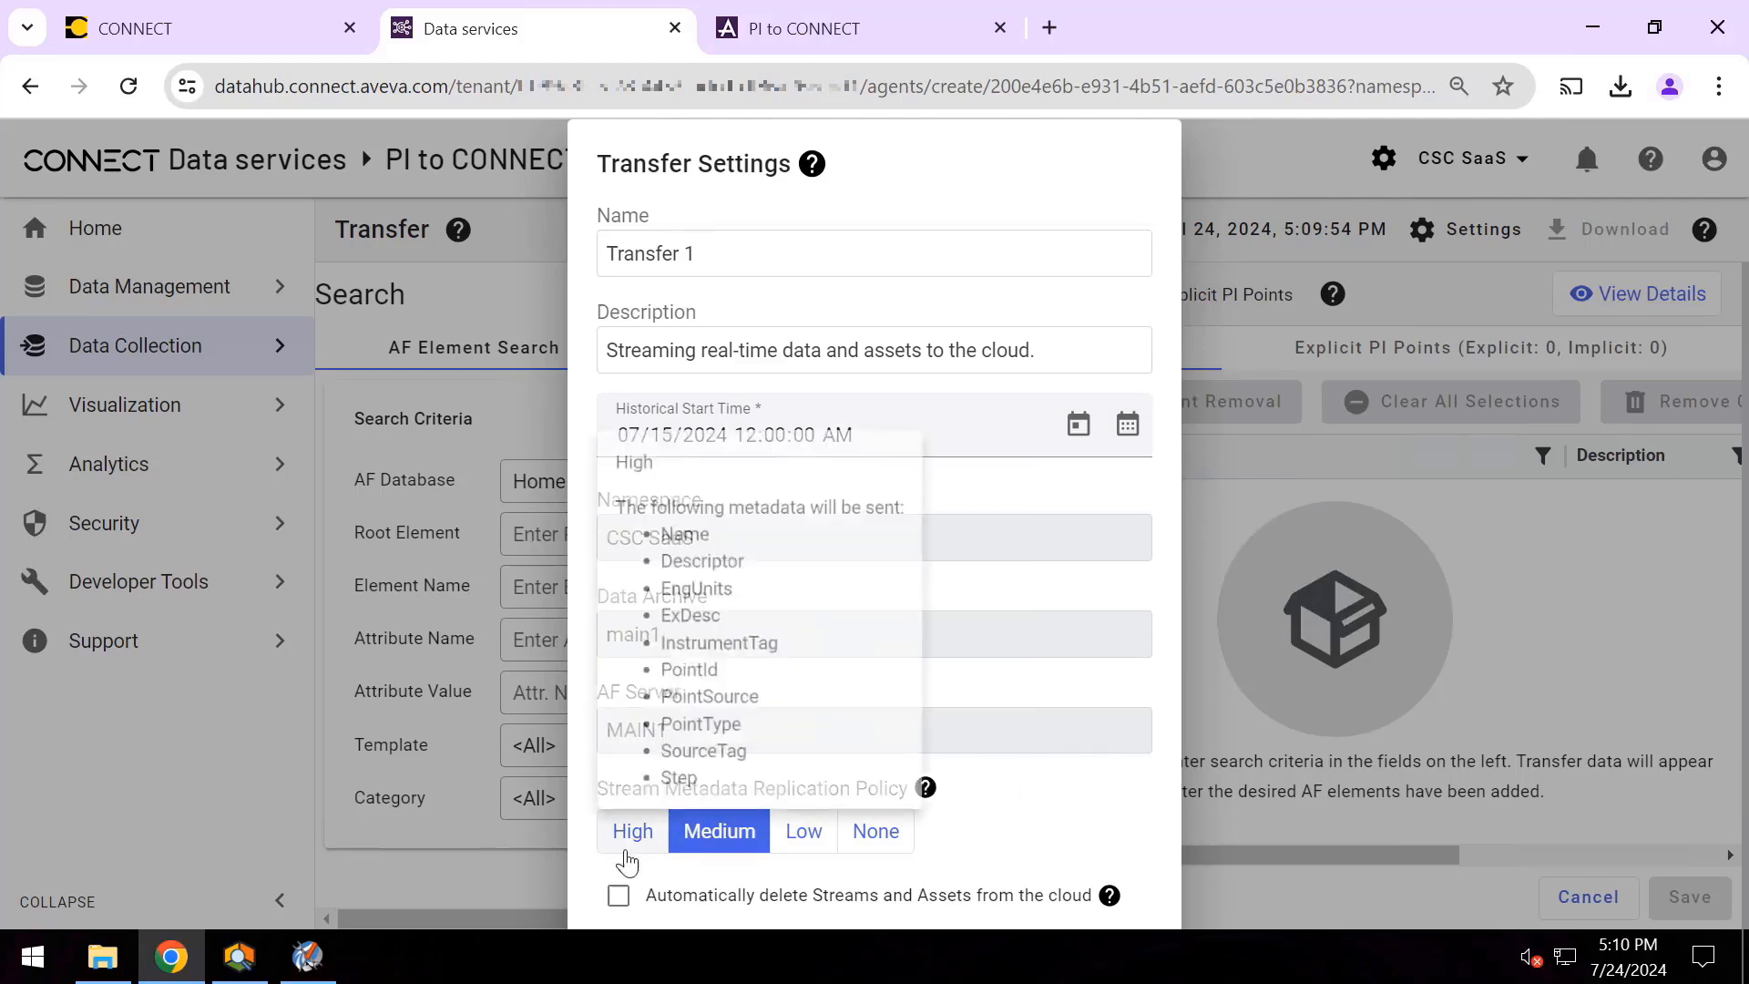
- Enable automatic deletion of Streams and Assets from the cloud and accept the transfer settings
{"action": "left_click", "coordinate": [618, 894]}
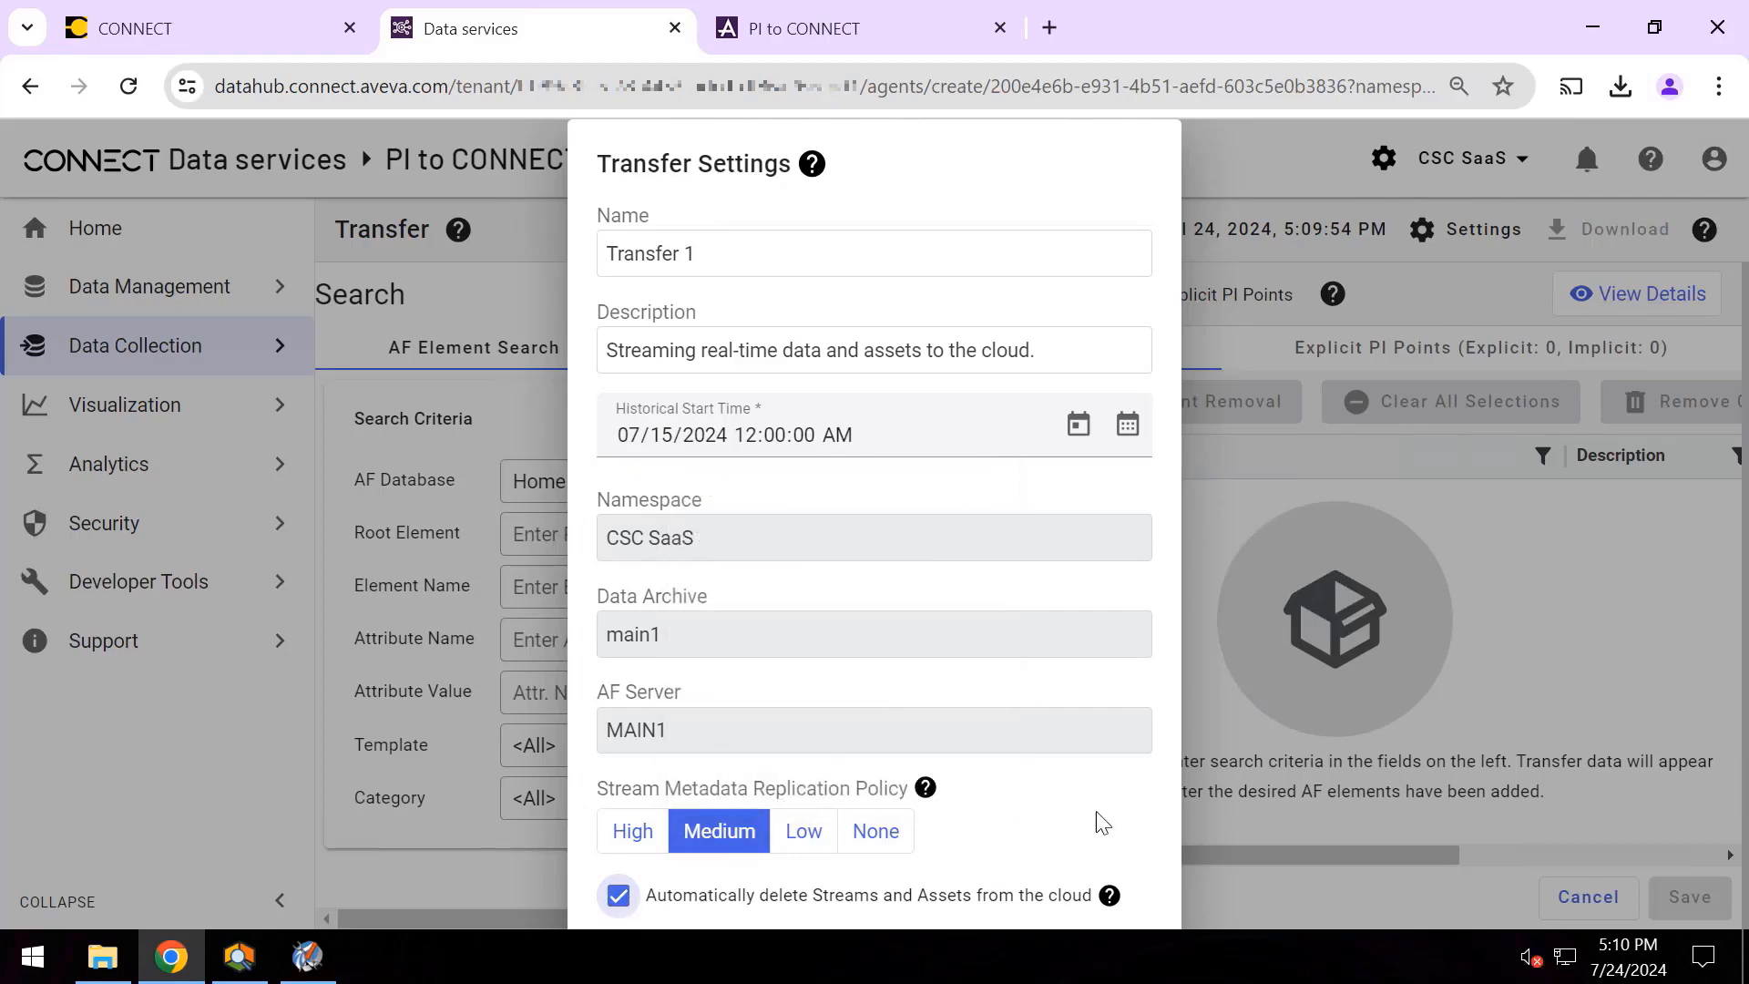
{"action": "key", "text": "ctrl+minus"}
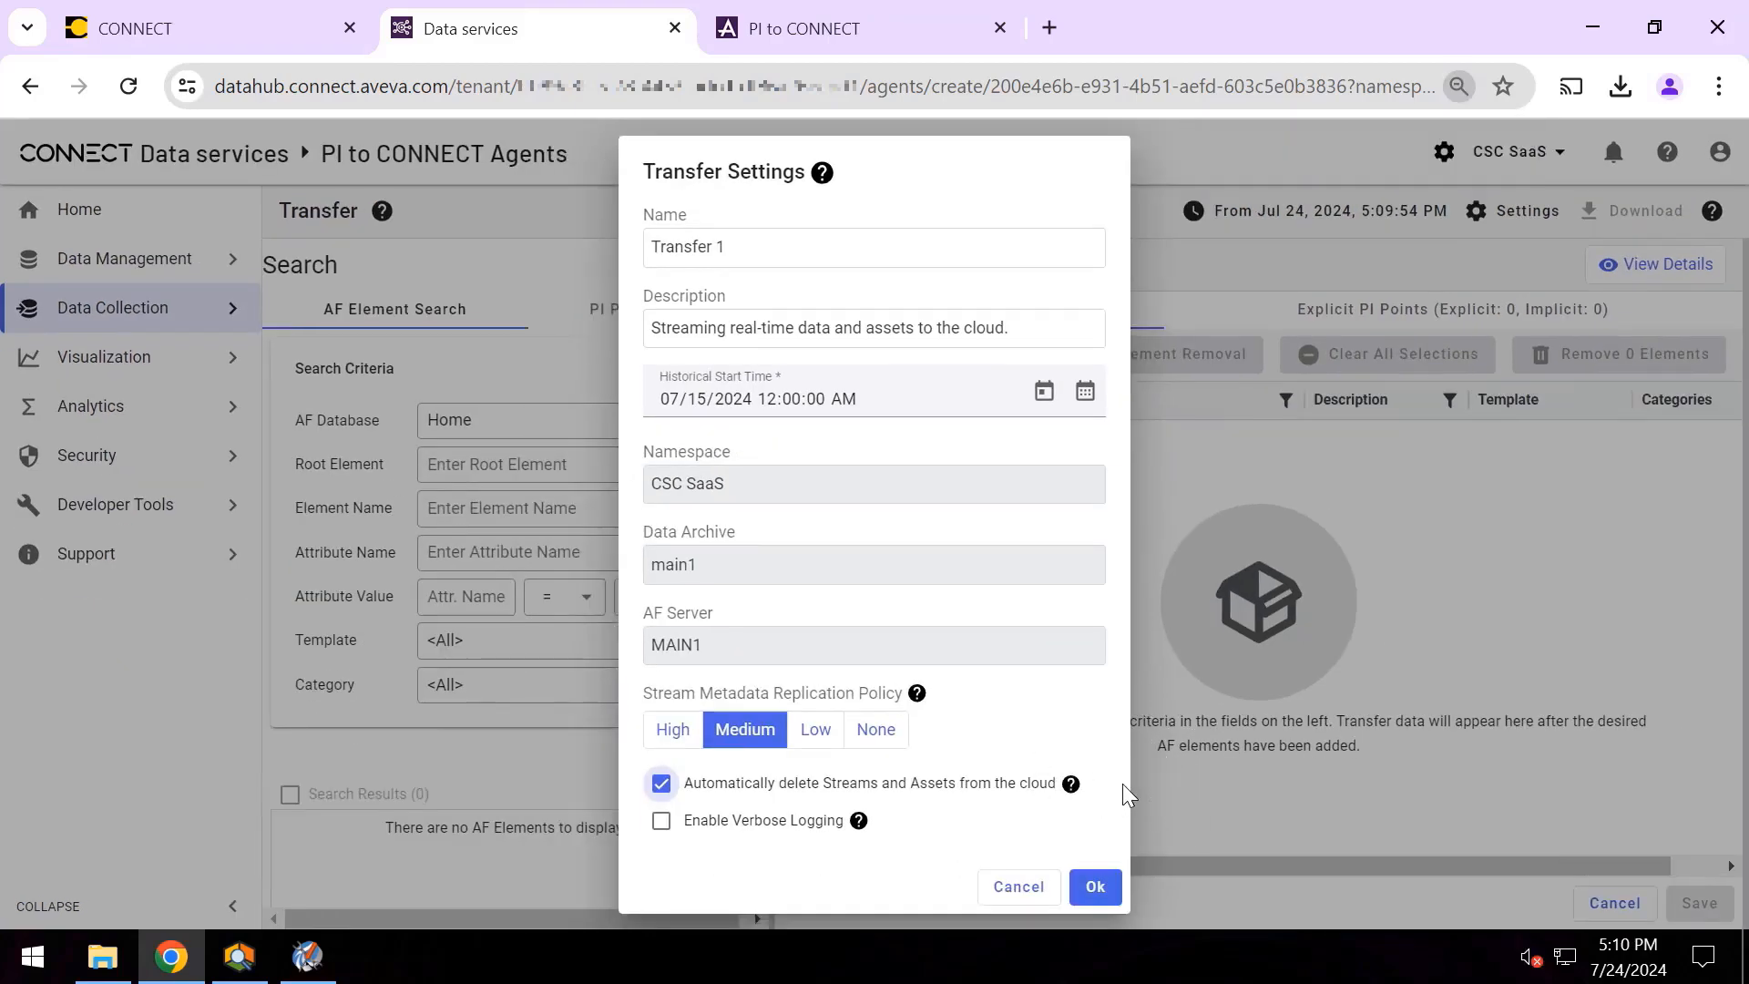
{"action": "left_click", "coordinate": [1096, 886]}
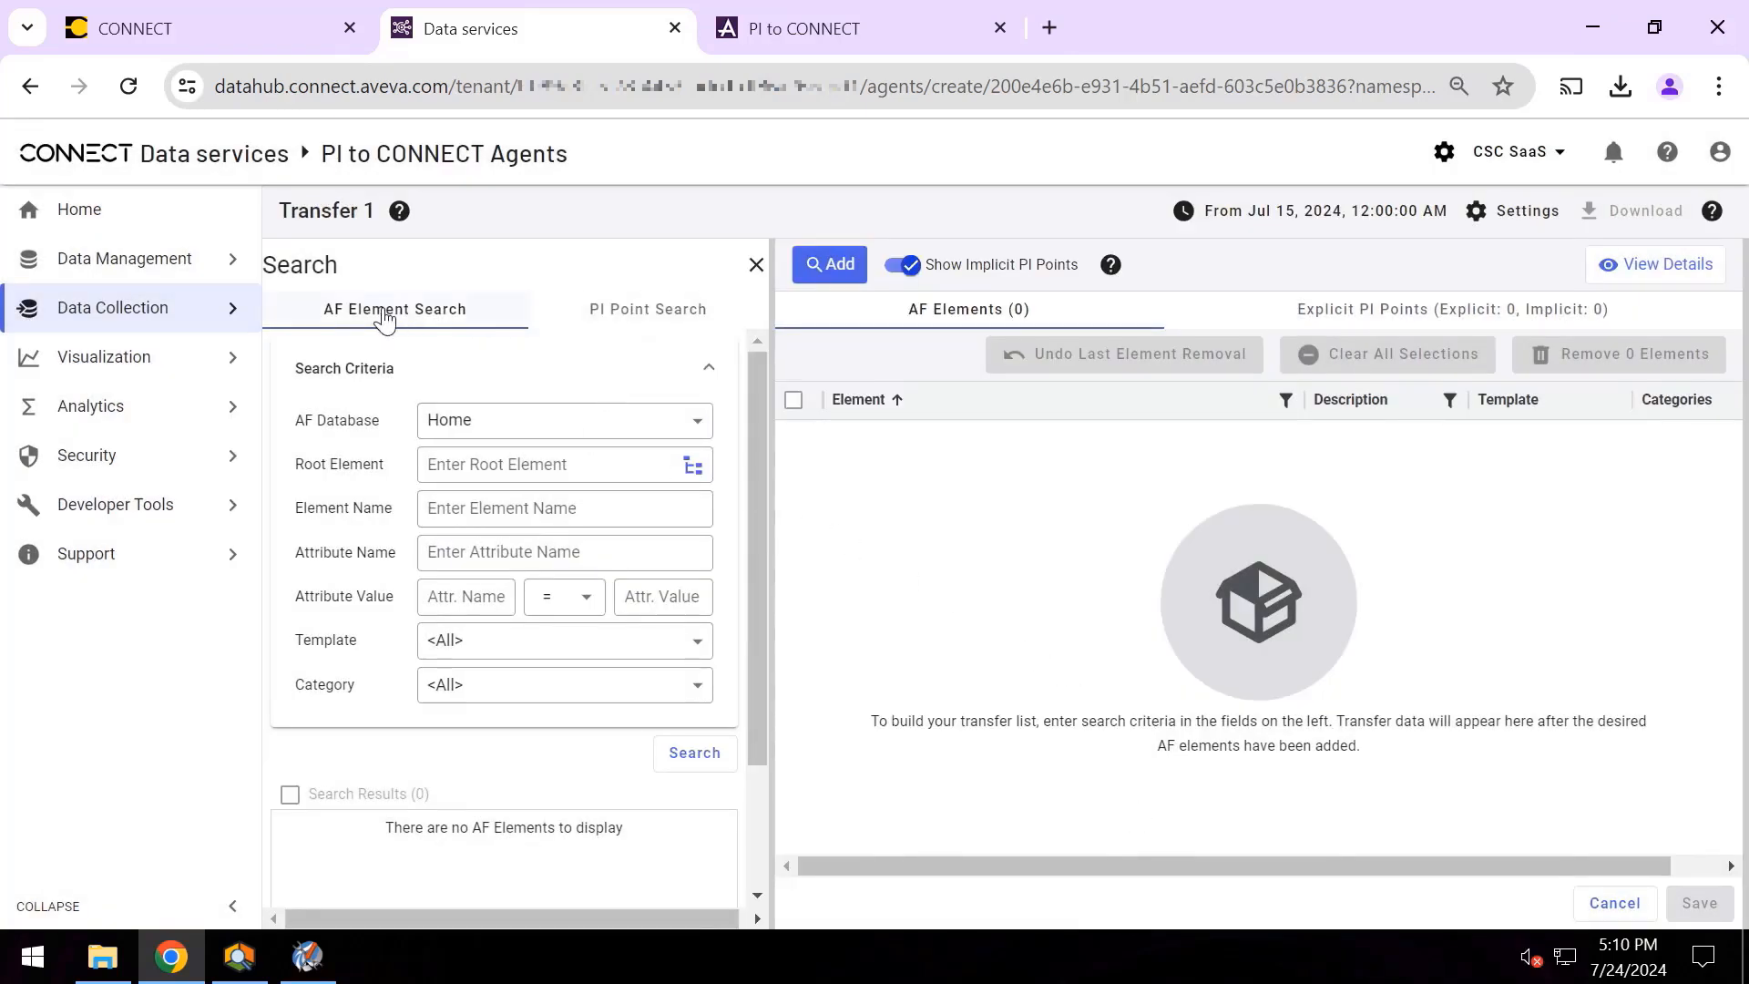
- Search for AF elements in the Operations AF database
{"action": "left_click", "coordinate": [499, 420]}
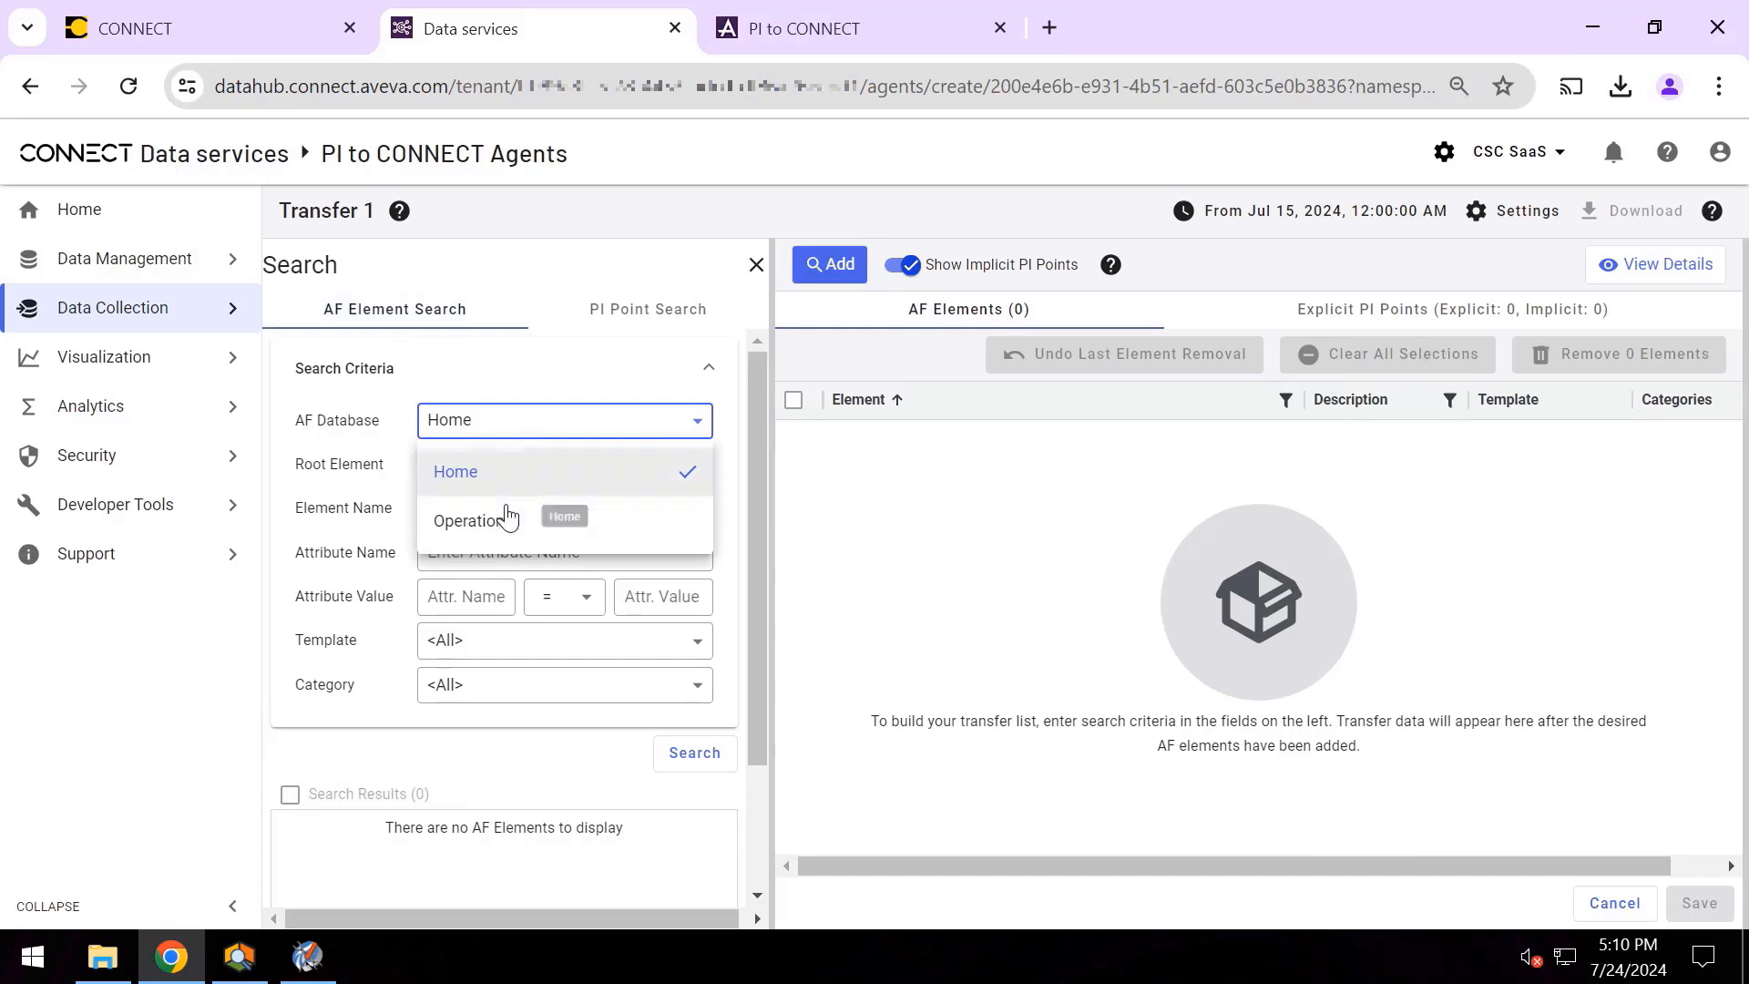
{"action": "left_click", "coordinate": [508, 517]}
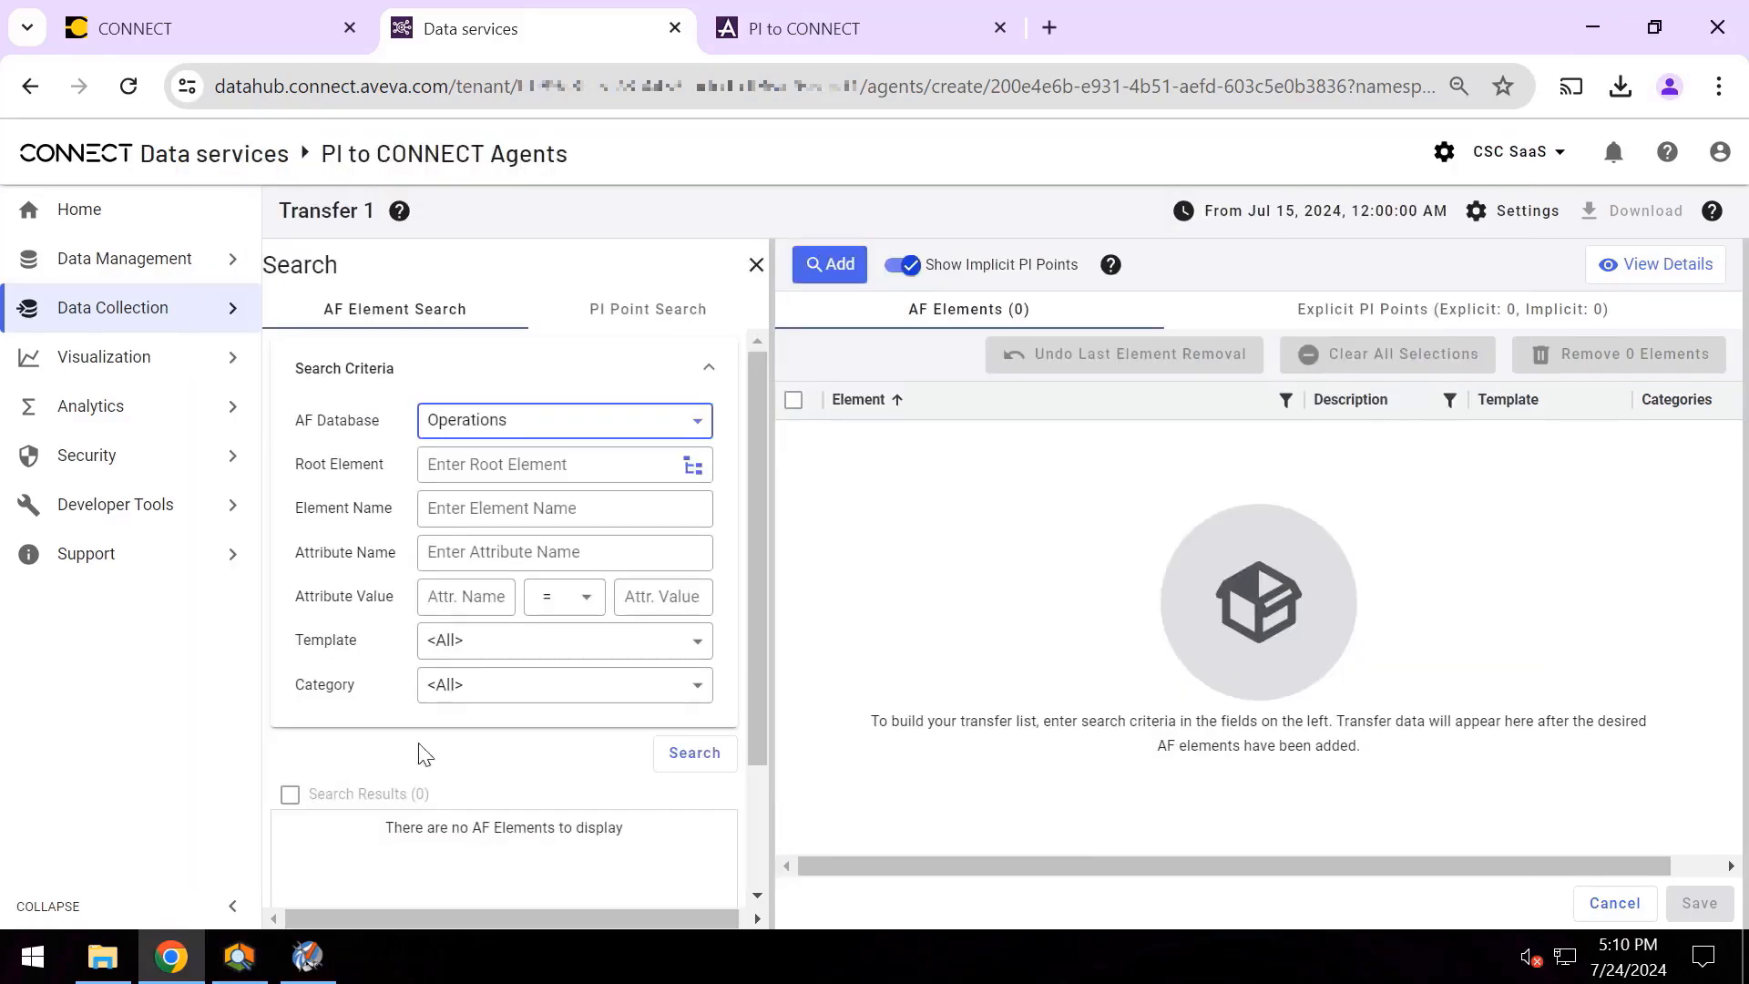
{"action": "left_click", "coordinate": [685, 758]}
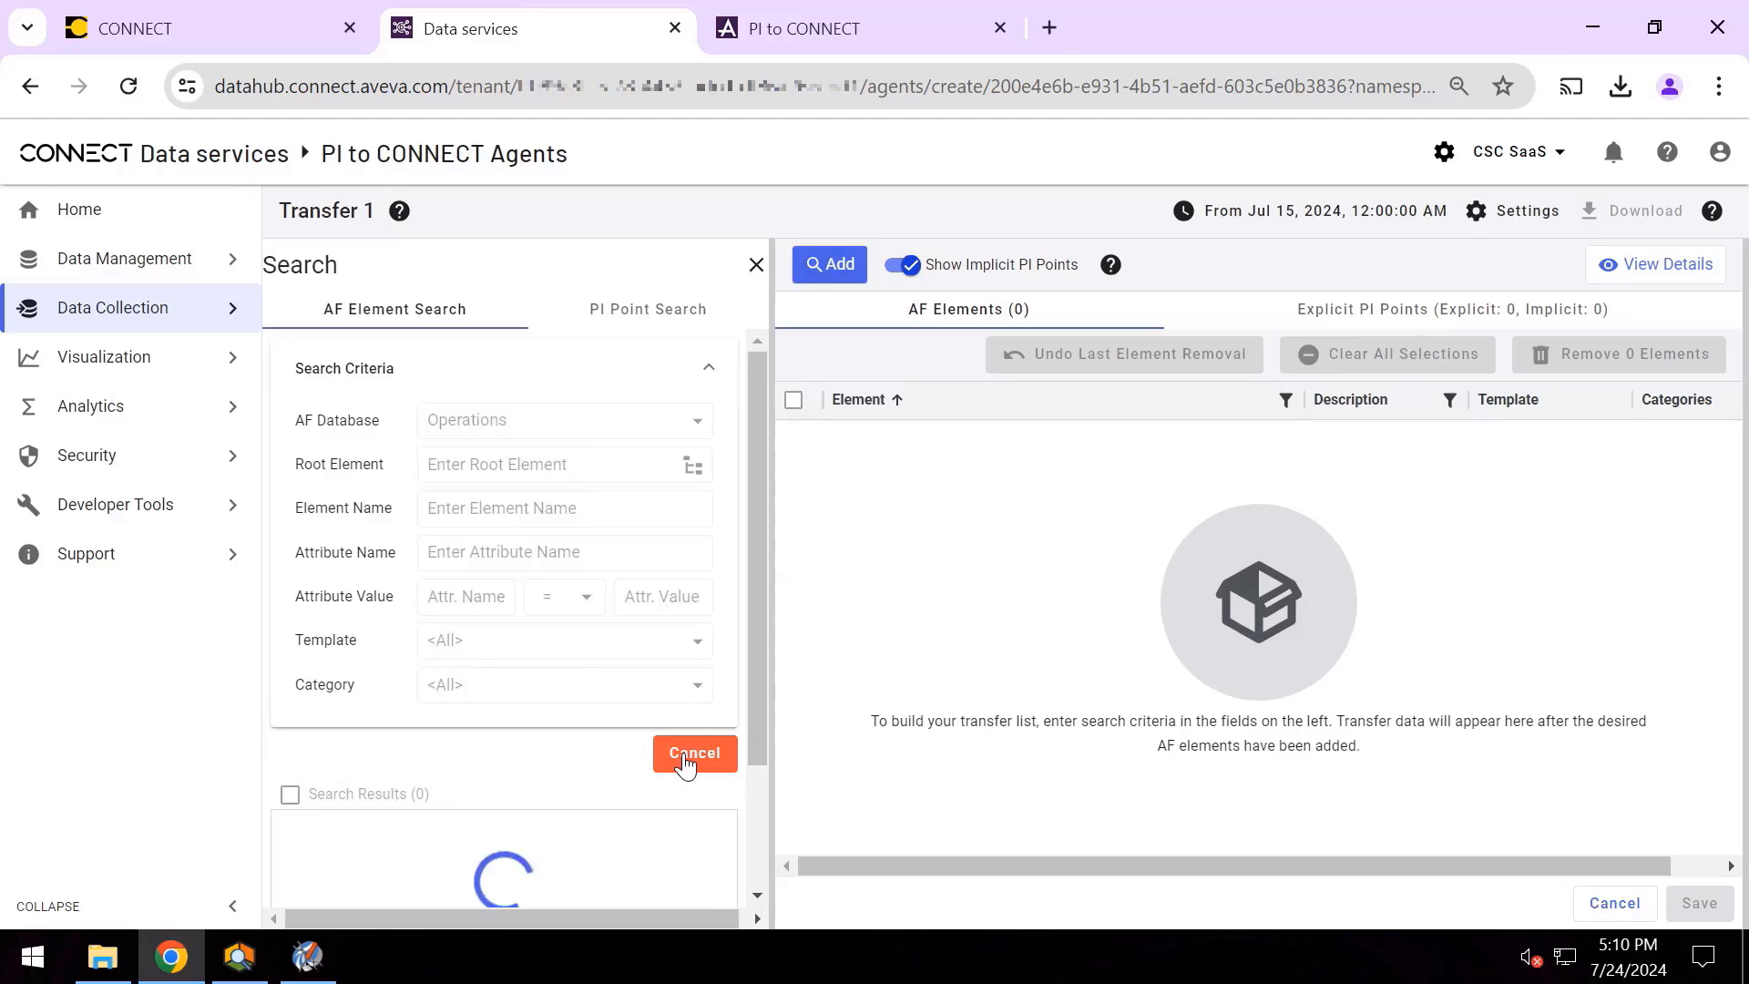
{"action": "left_click_drag", "start_coordinate": [765, 637], "coordinate": [756, 762]}
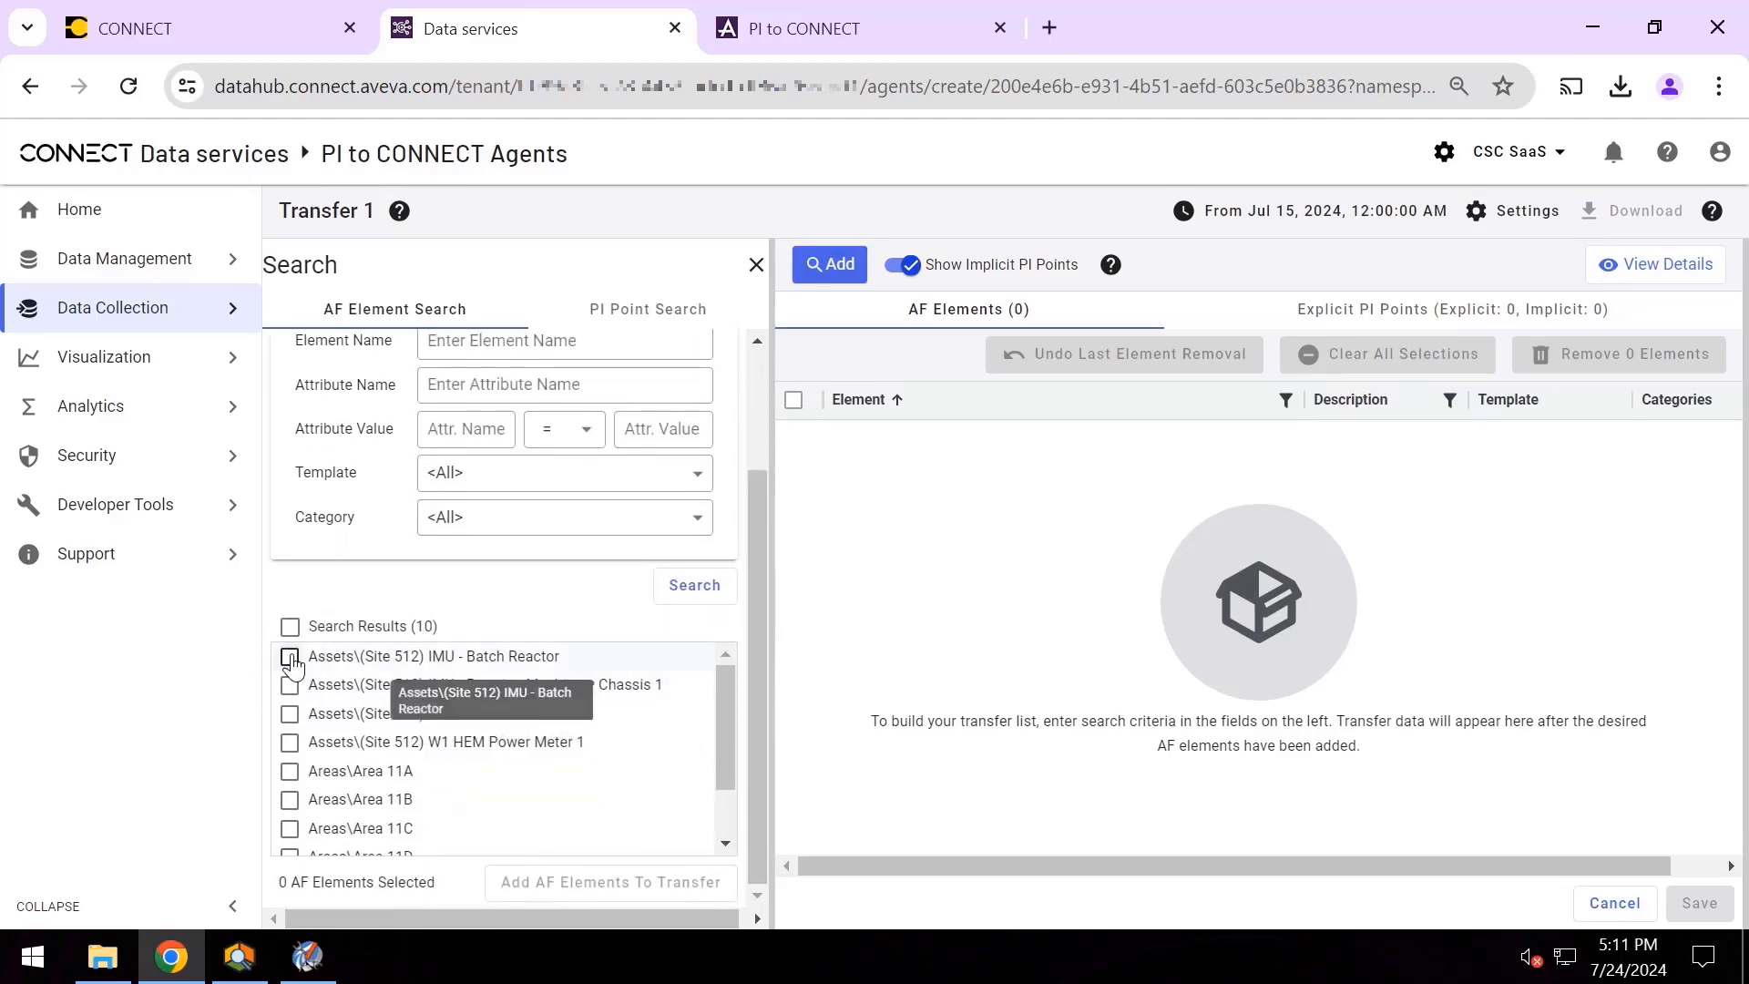
- Add the Batch Reactor, Rotating Machinery Chassis 1, Modbus W412E 1 and W1 HEM Power Meter 1 elements under Assets to the transfer
{"action": "left_click", "coordinate": [290, 658]}
{"action": "left_click", "coordinate": [289, 685]}
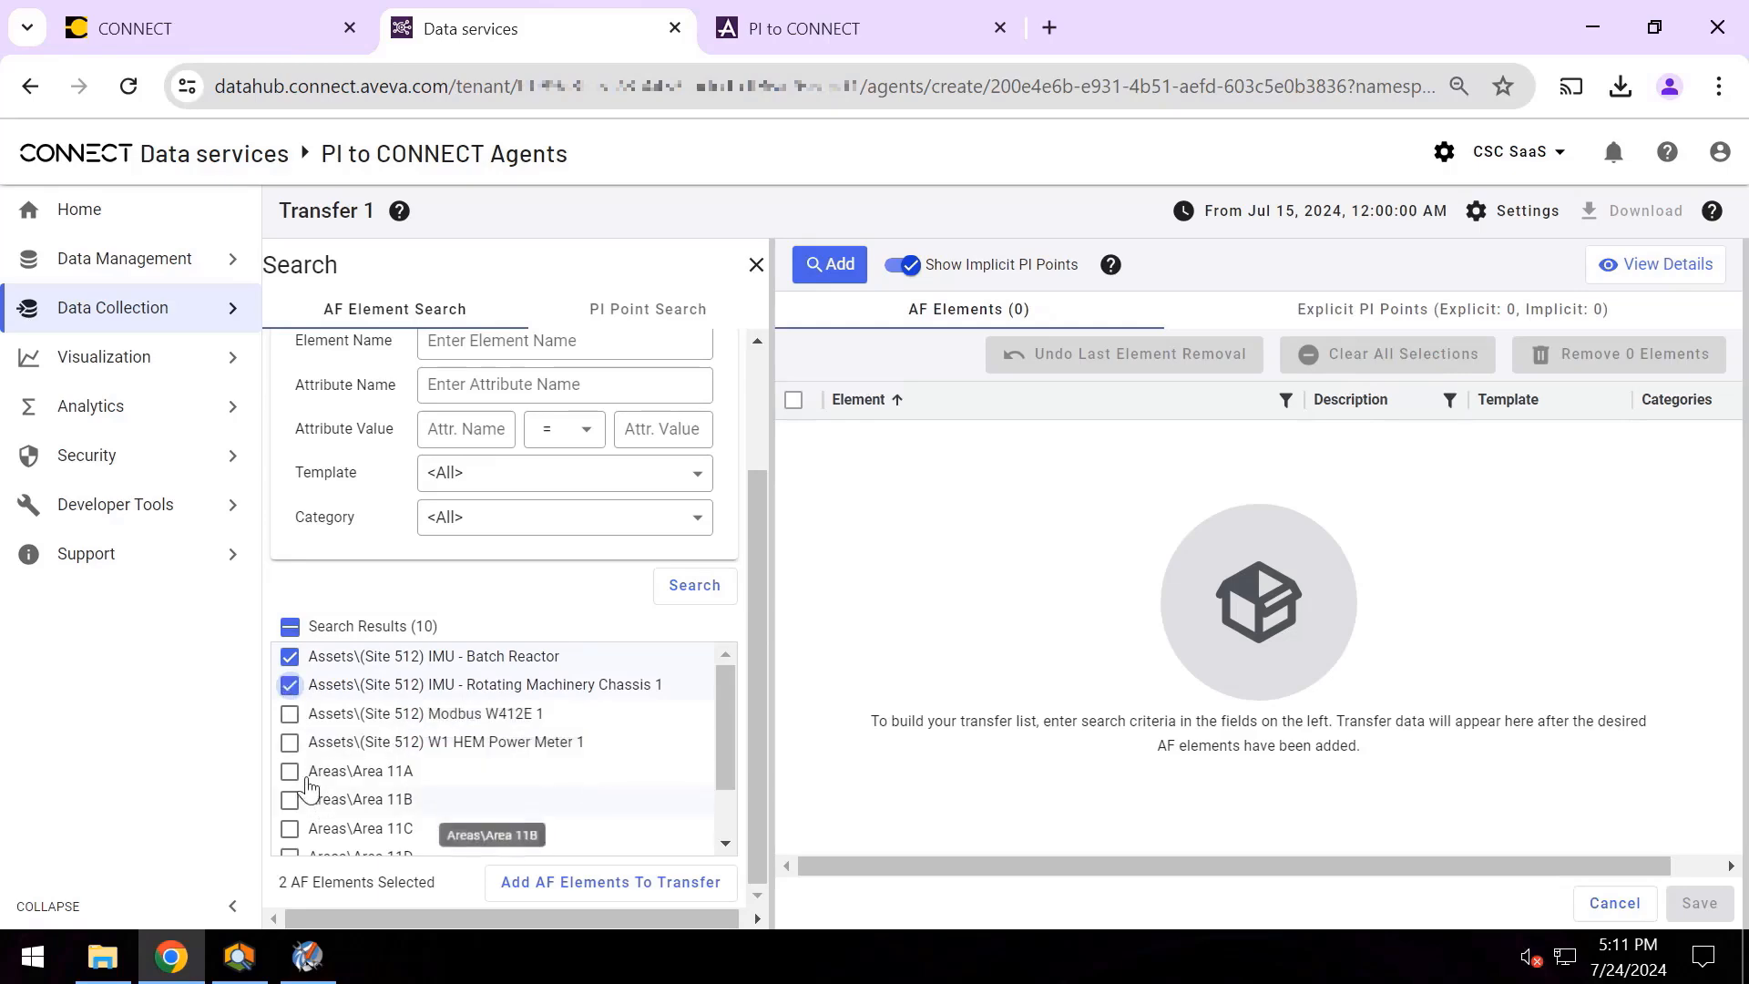
{"action": "left_click", "coordinate": [289, 713]}
{"action": "left_click", "coordinate": [290, 742]}
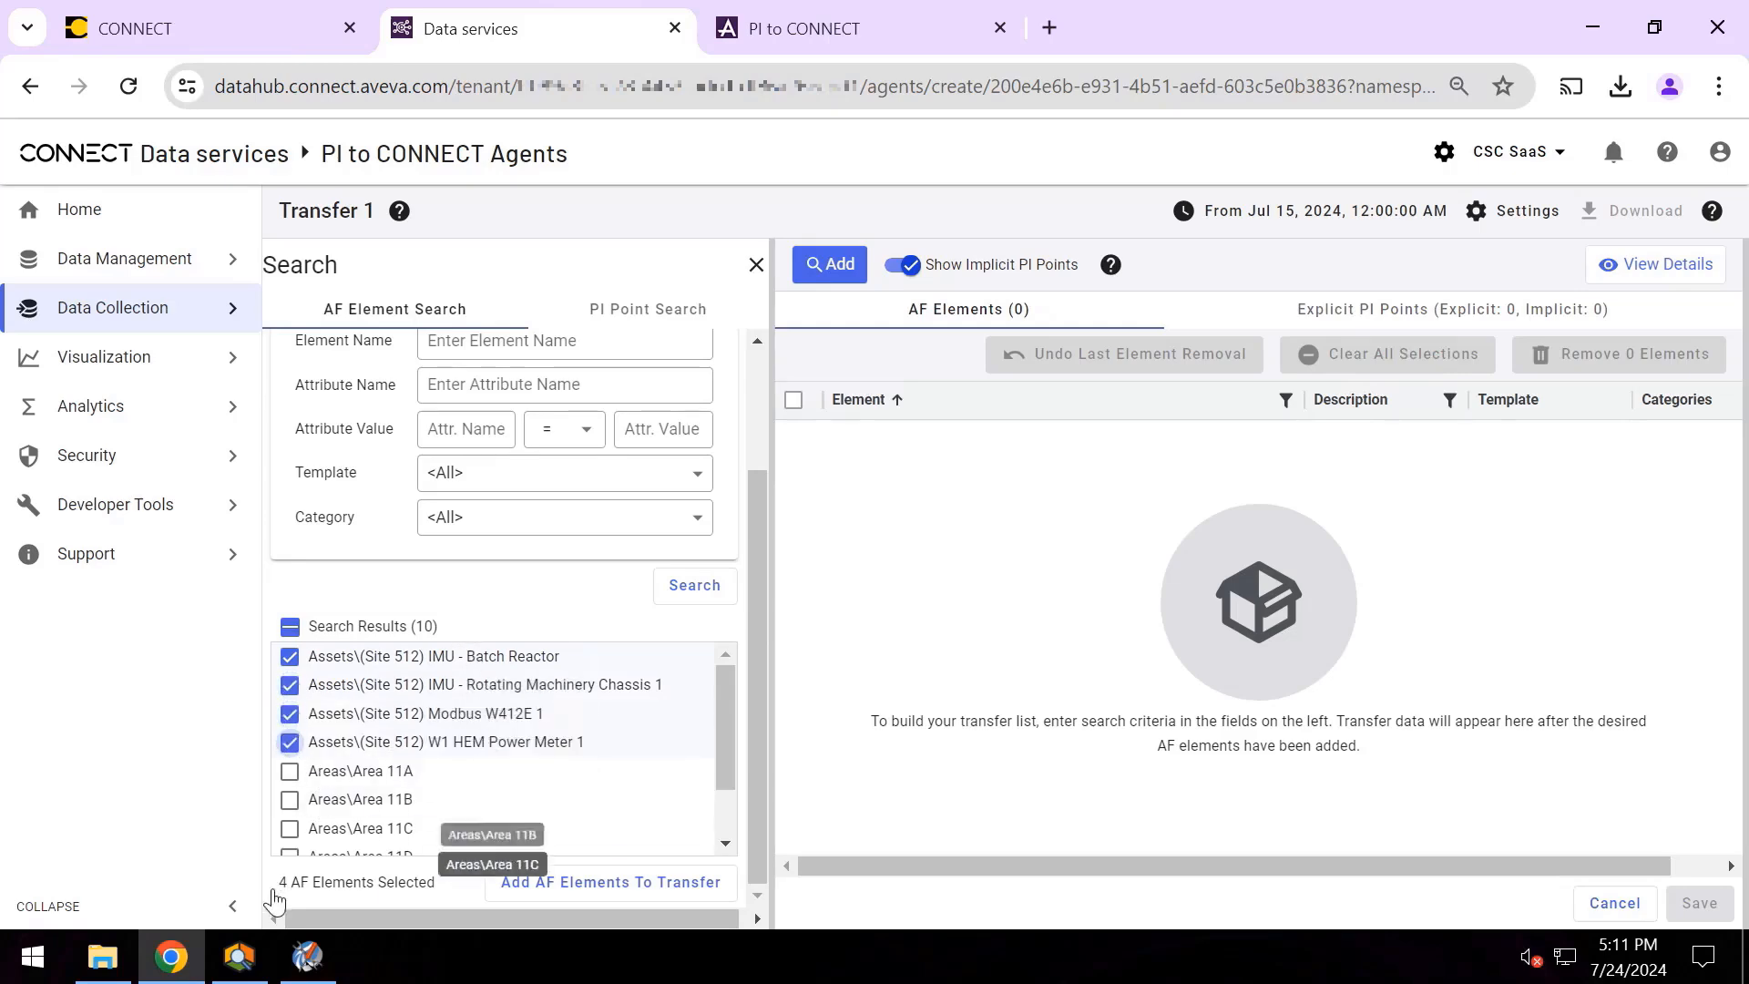
{"action": "left_click", "coordinate": [240, 956]}
{"action": "left_click", "coordinate": [258, 960]}
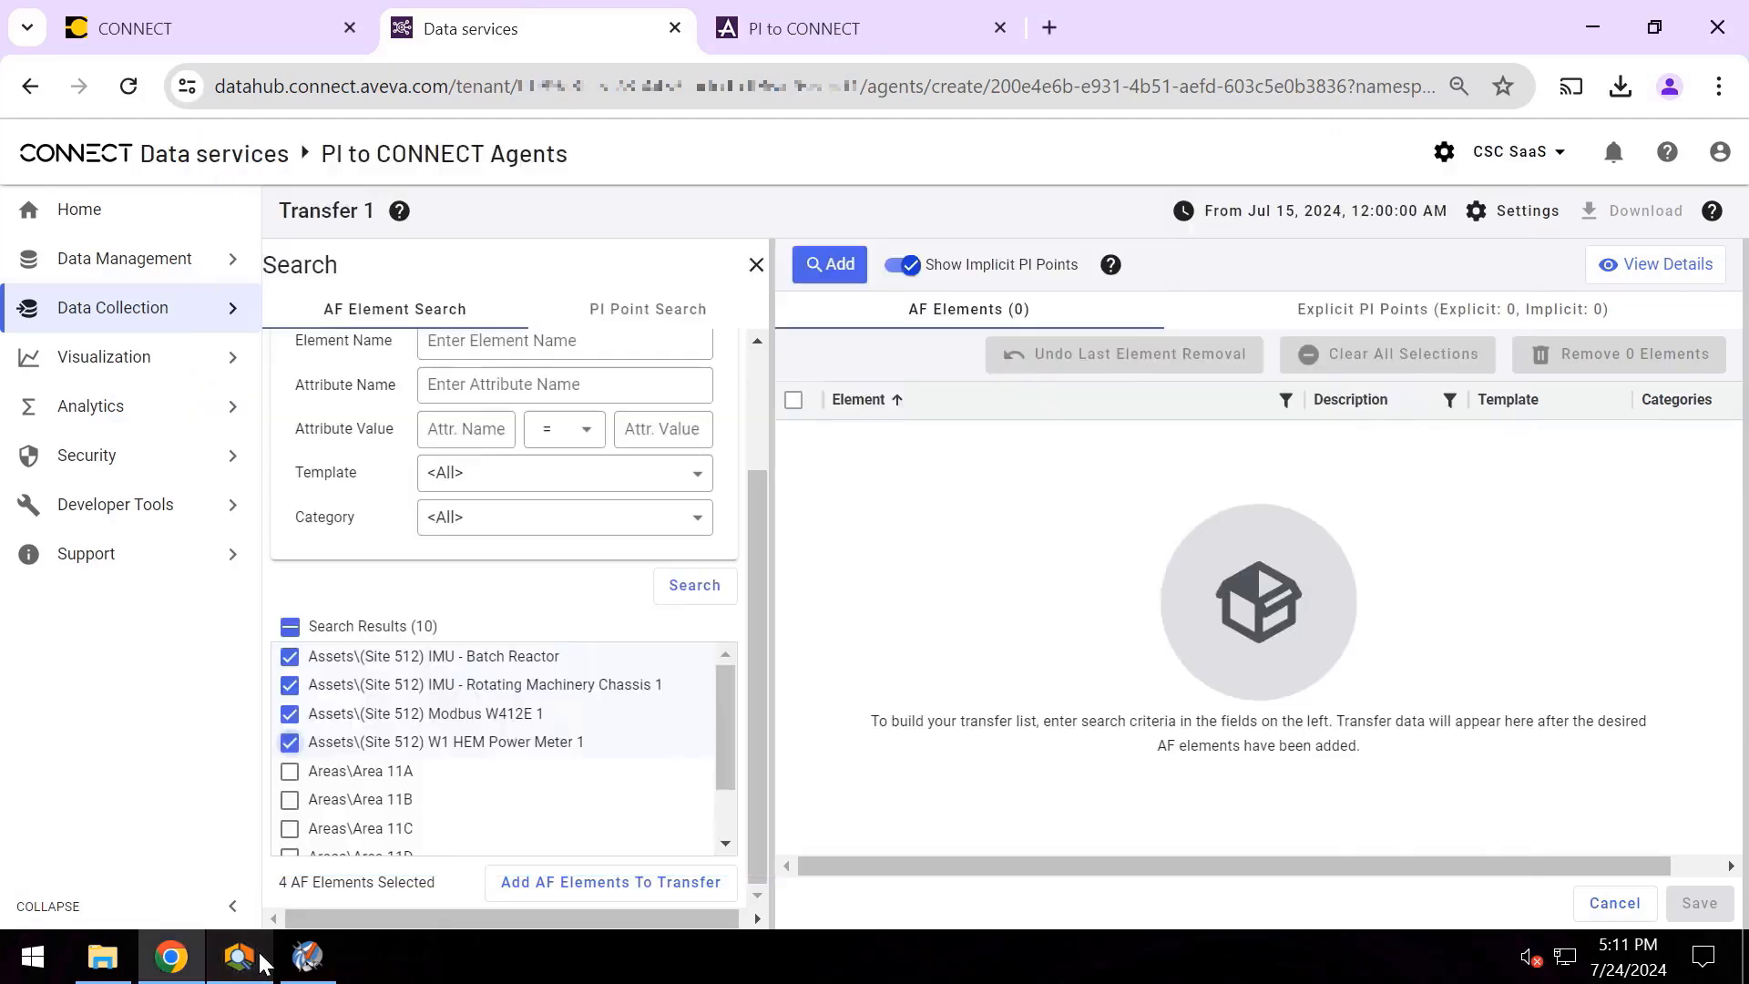
{"action": "left_click", "coordinate": [607, 883]}
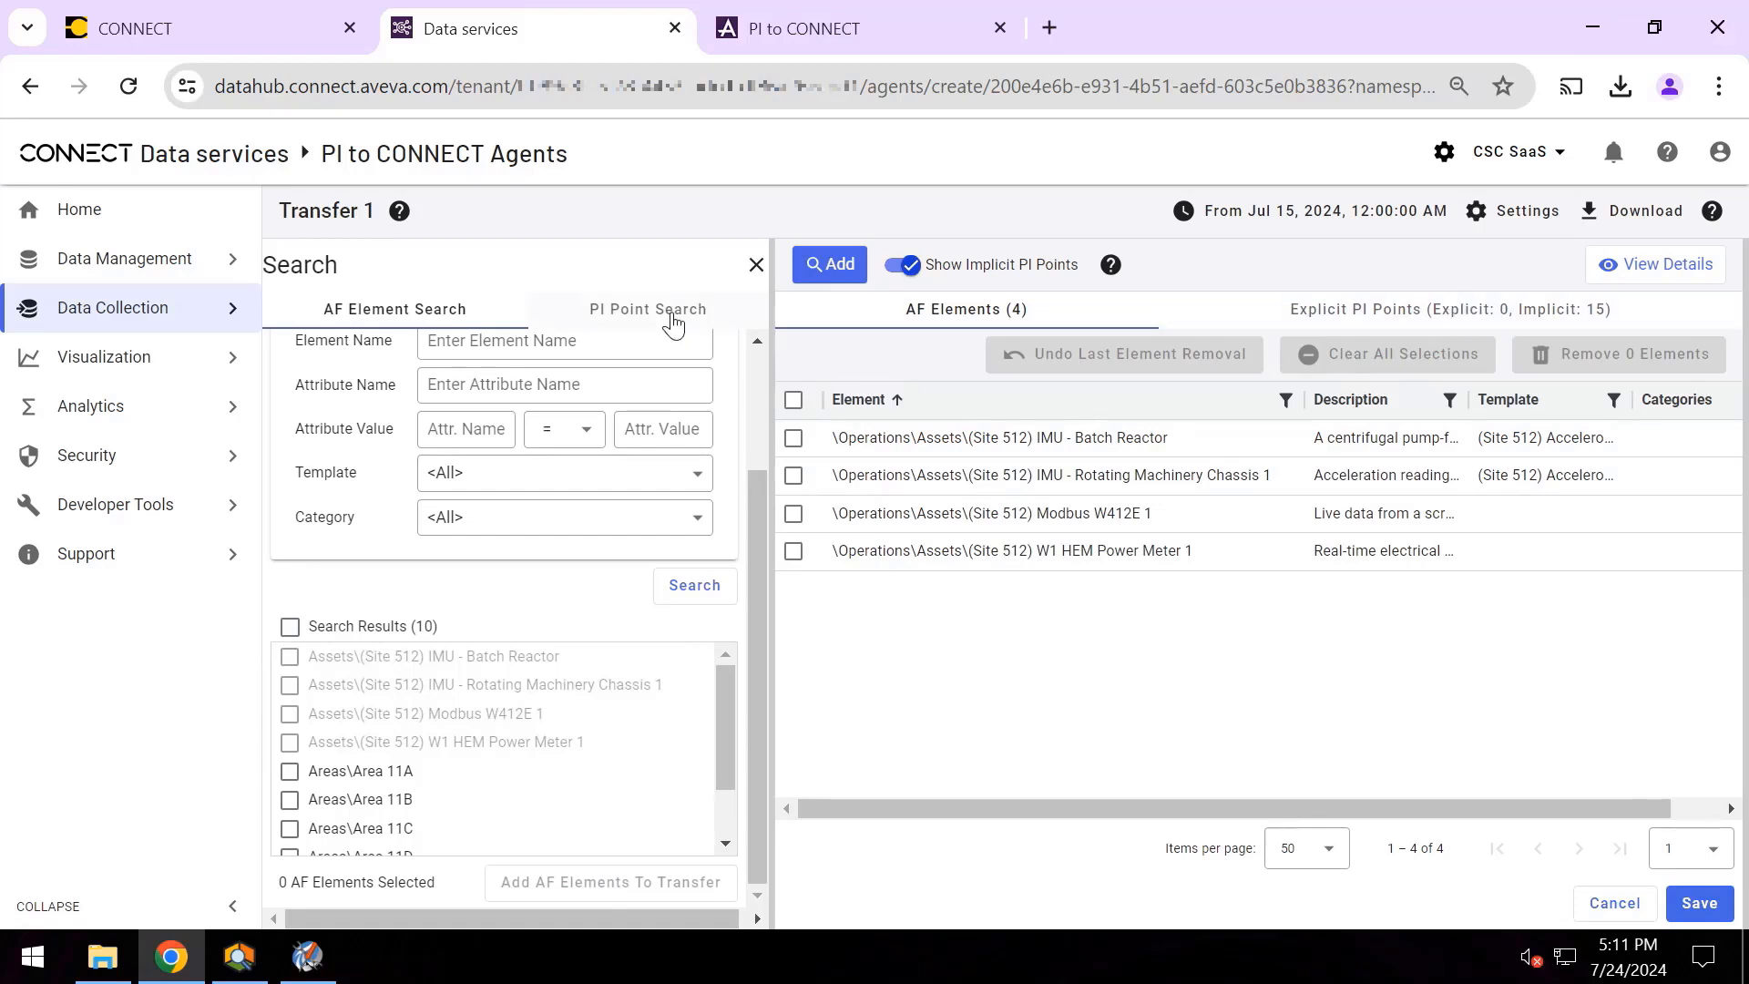
- Search for PI points with the descriptor *temperature readings* and compare the results with the tags in PI System Management Tools
{"action": "left_click", "coordinate": [671, 319]}
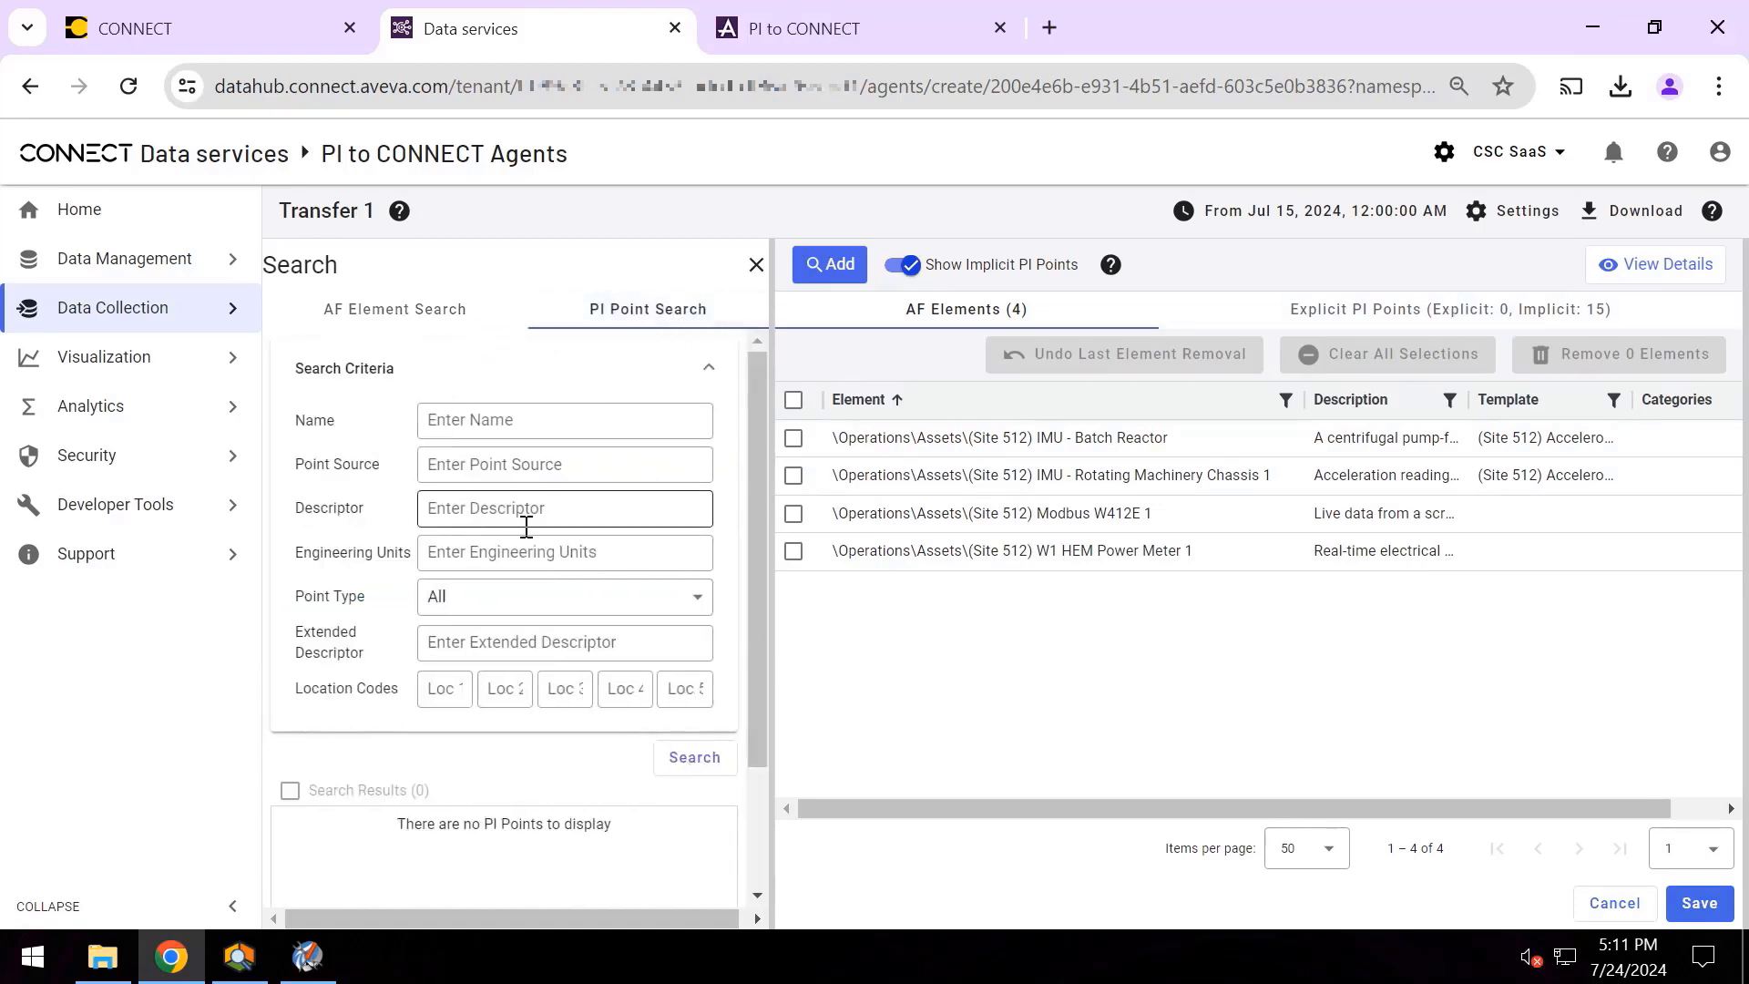
{"action": "left_click", "coordinate": [473, 513]}
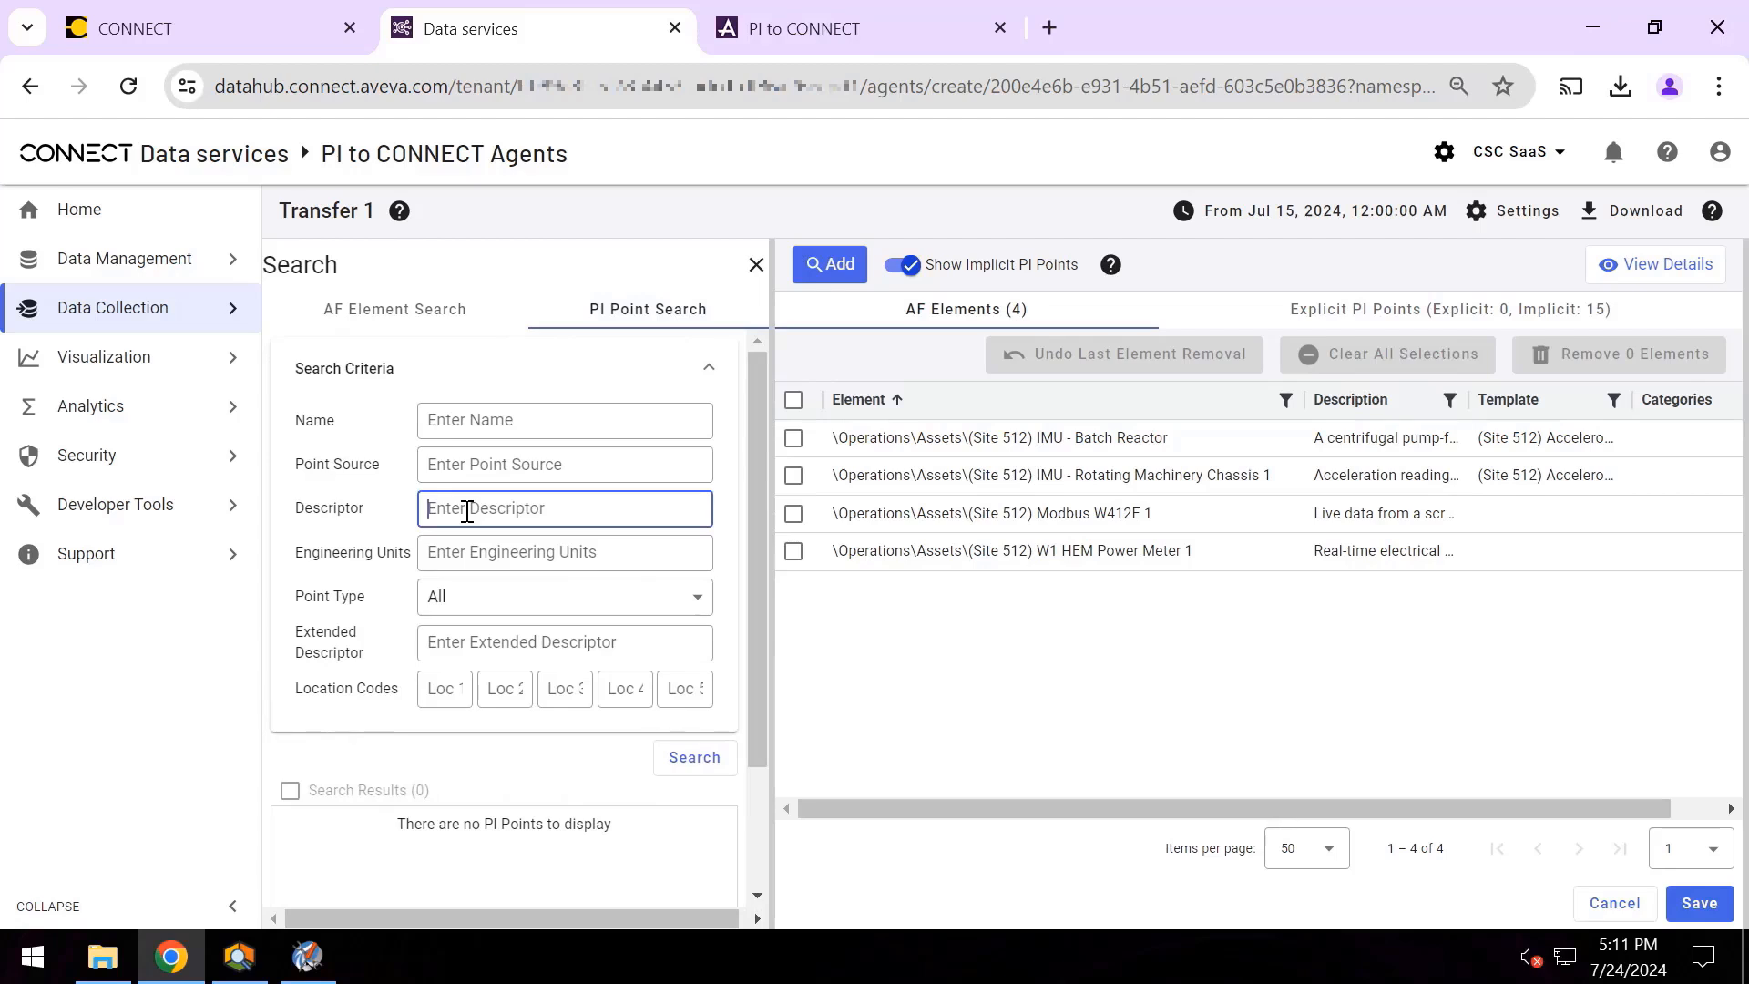
{"action": "type", "text": "*temperature readings*"}
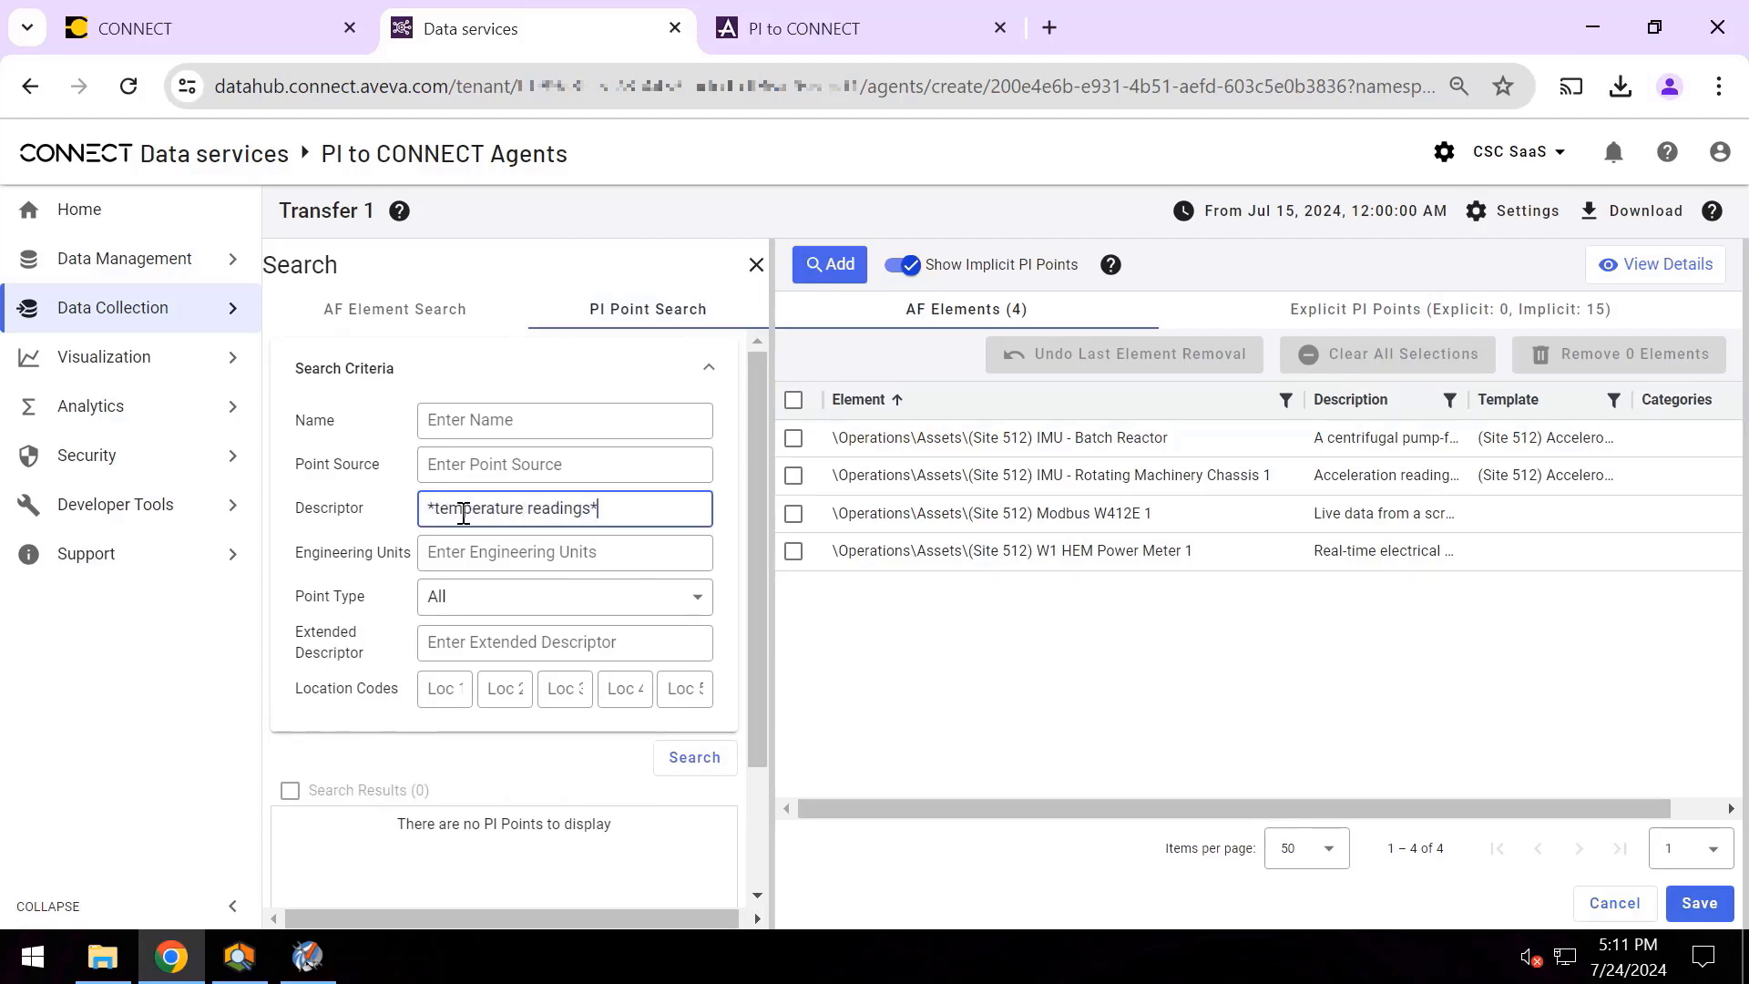
{"action": "left_click", "coordinate": [687, 761]}
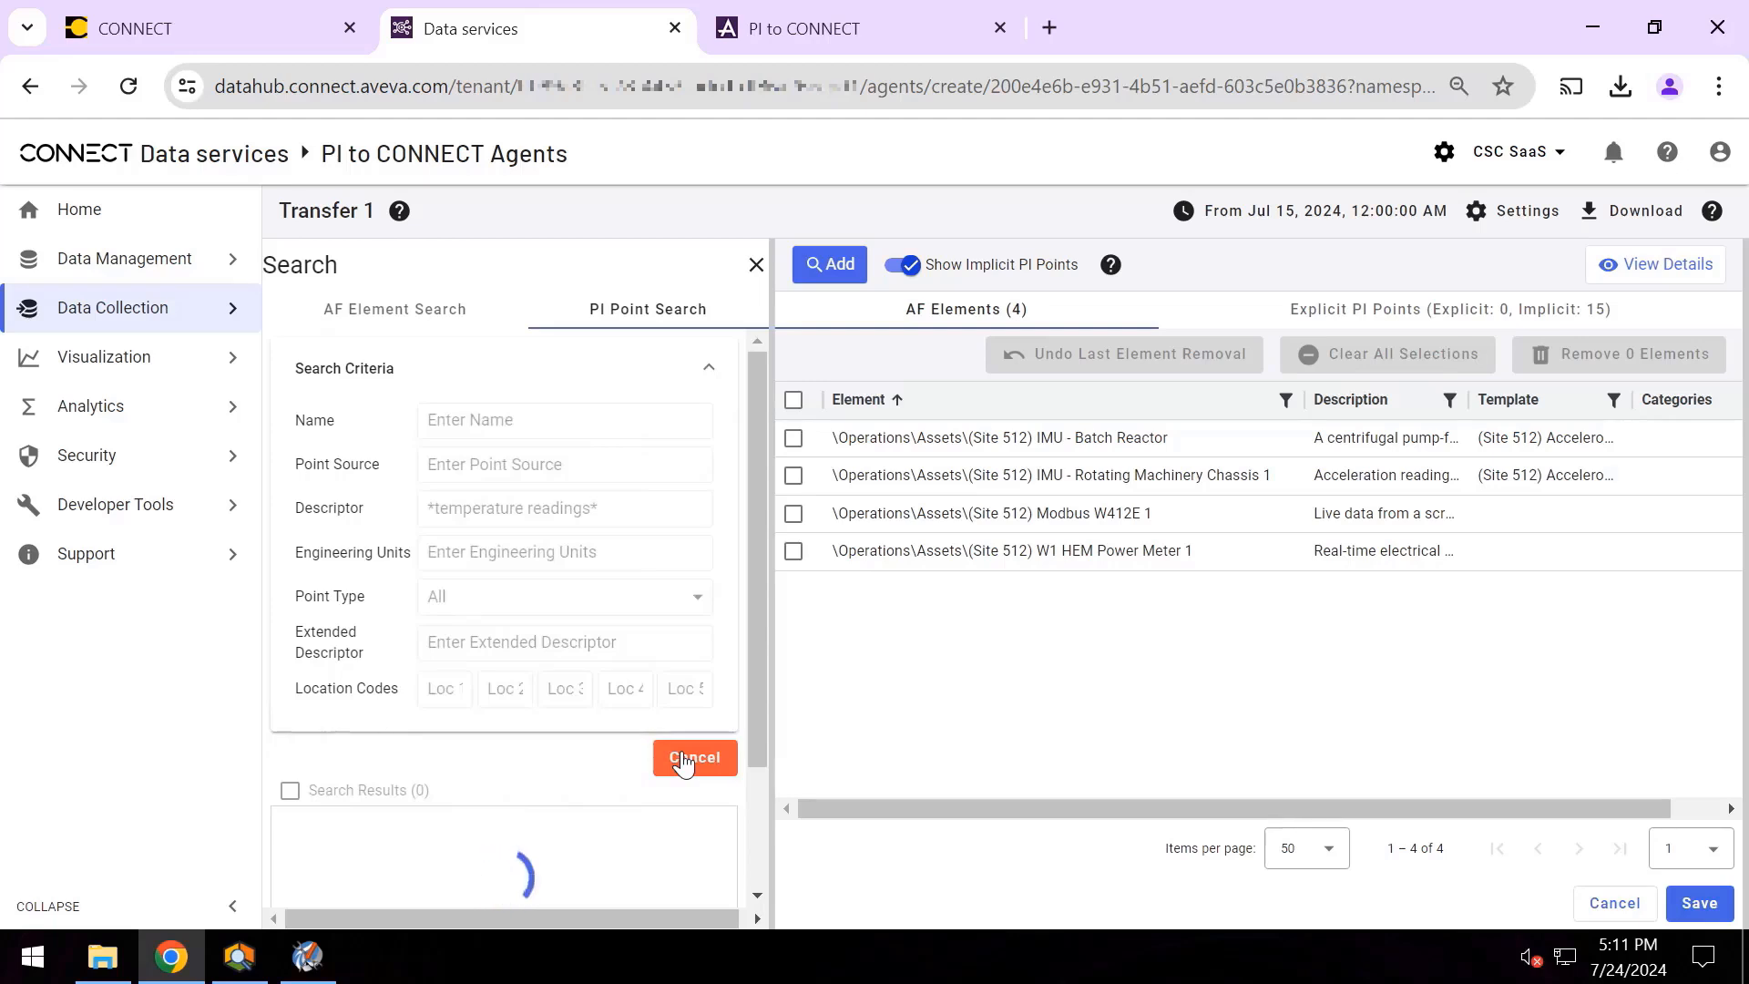
{"action": "left_click_drag", "start_coordinate": [760, 603], "coordinate": [764, 710]}
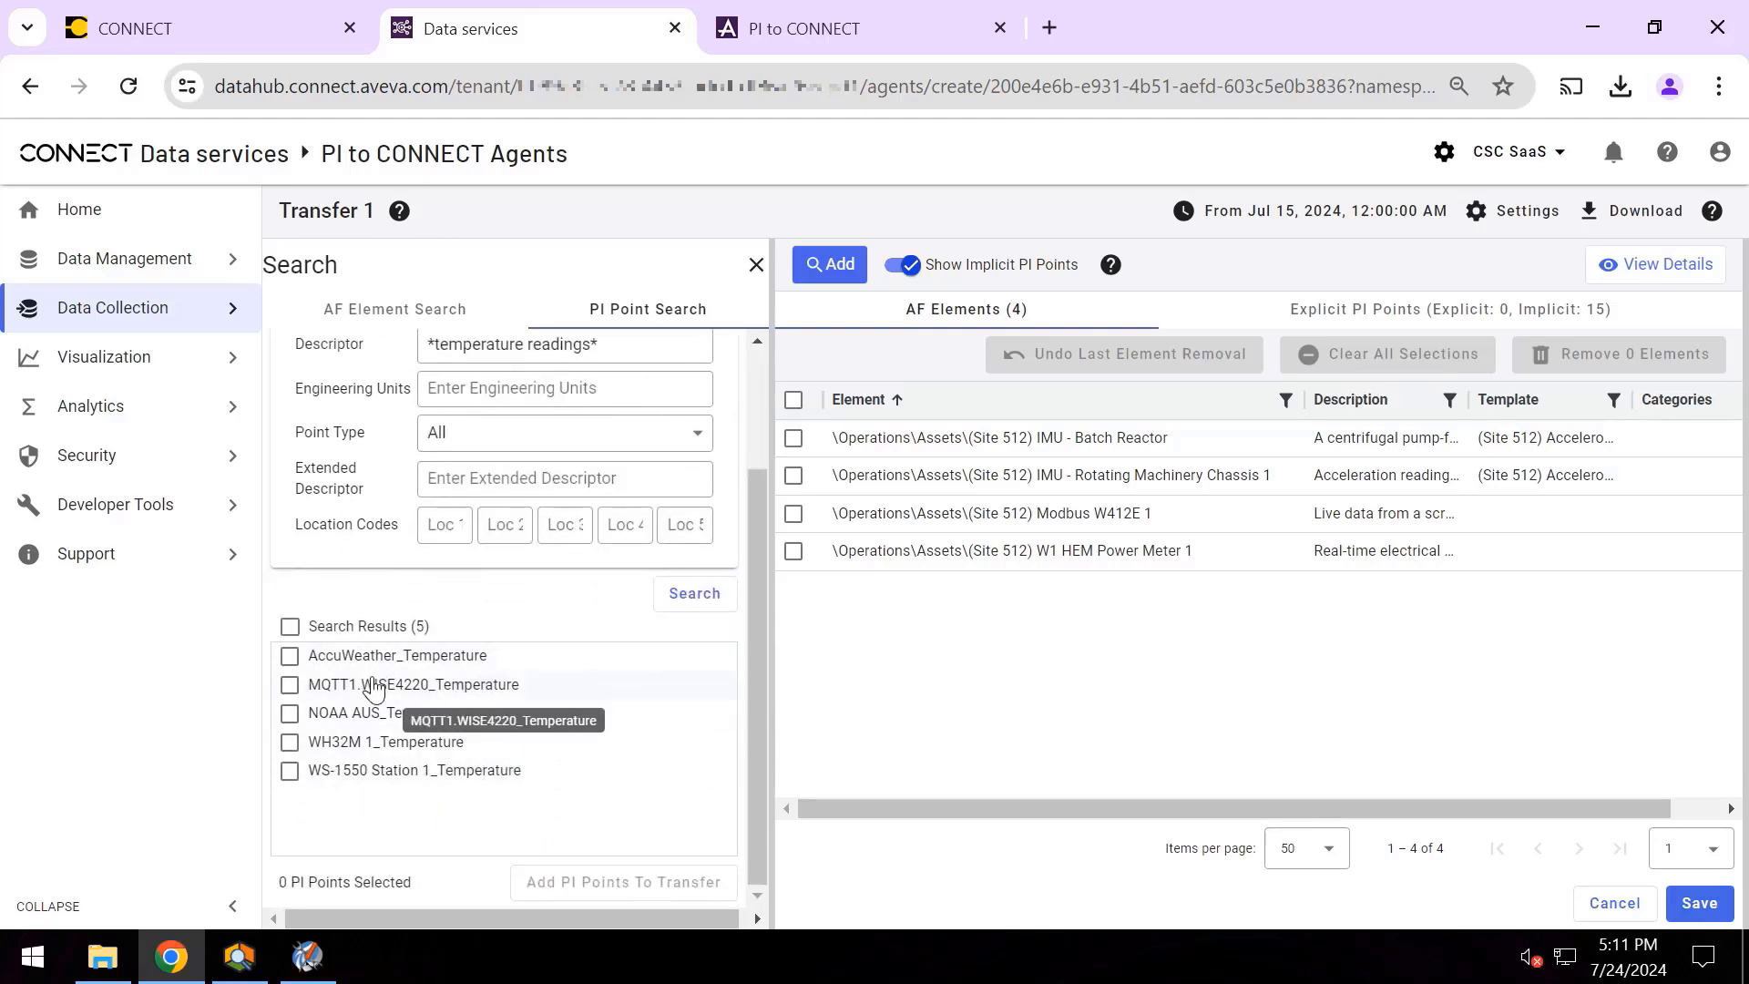
{"action": "left_click", "coordinate": [307, 956]}
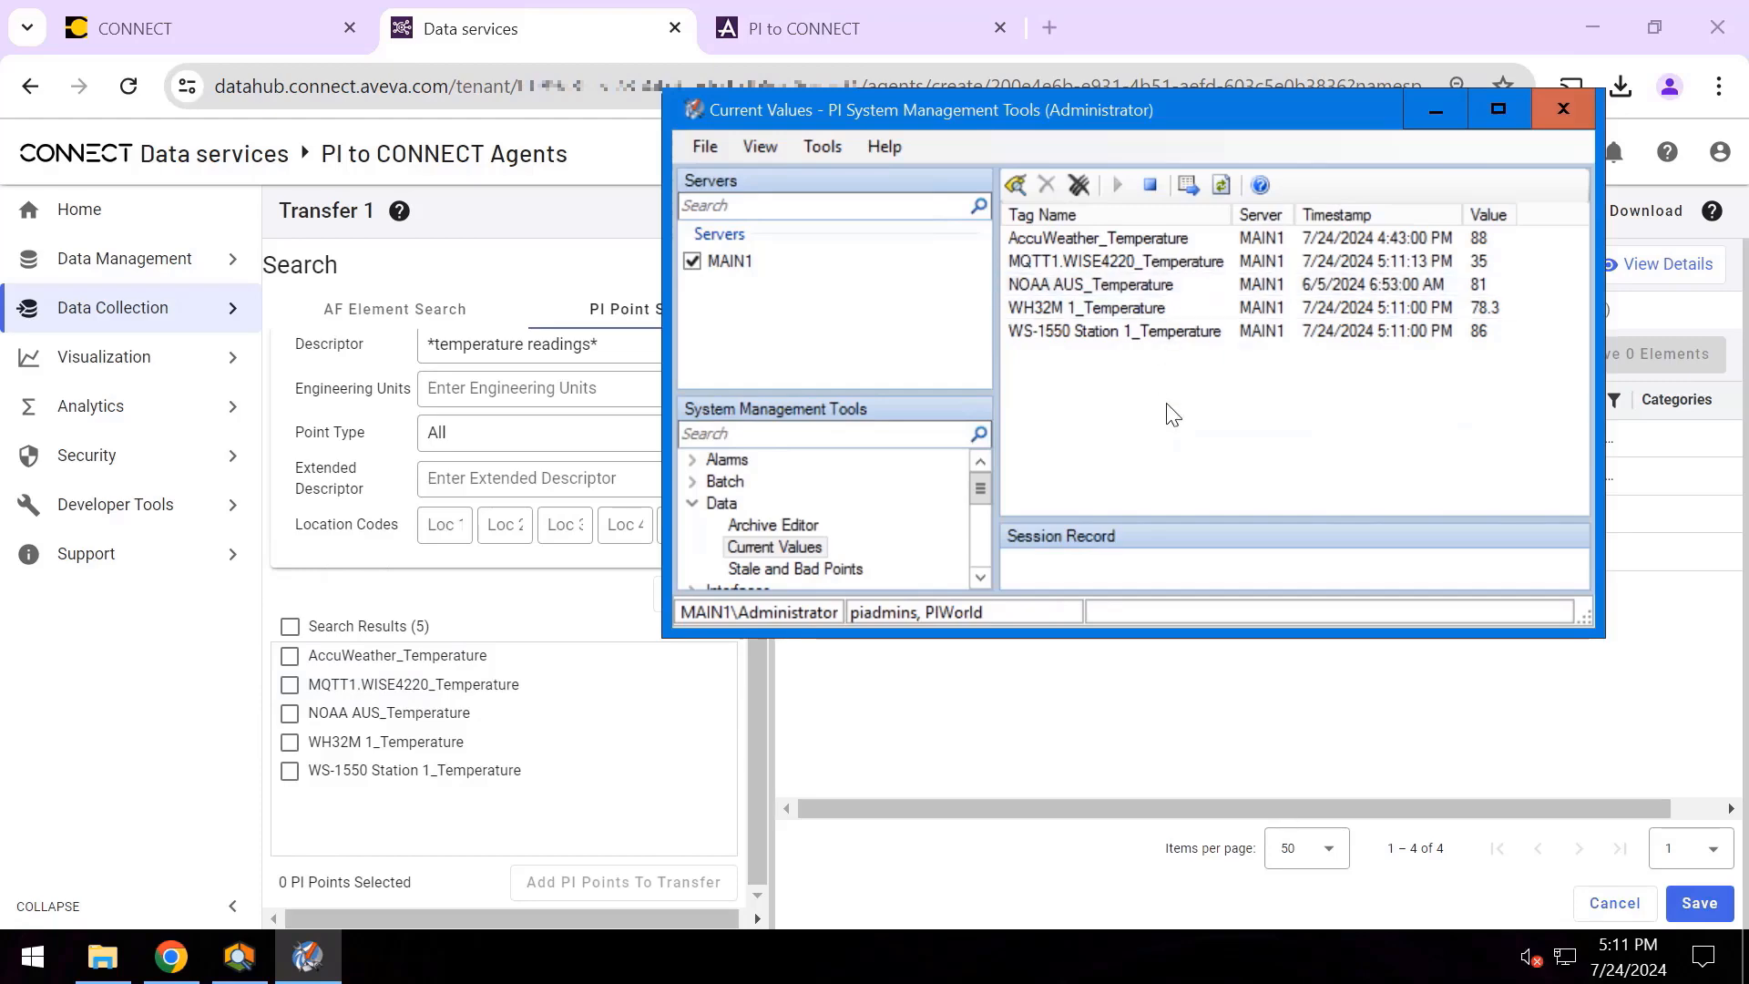
- Add all PI points found with the temperature readings descriptor to Transfer 1, review the explicit and implicit points, and save the transfer
{"action": "left_click", "coordinate": [289, 626]}
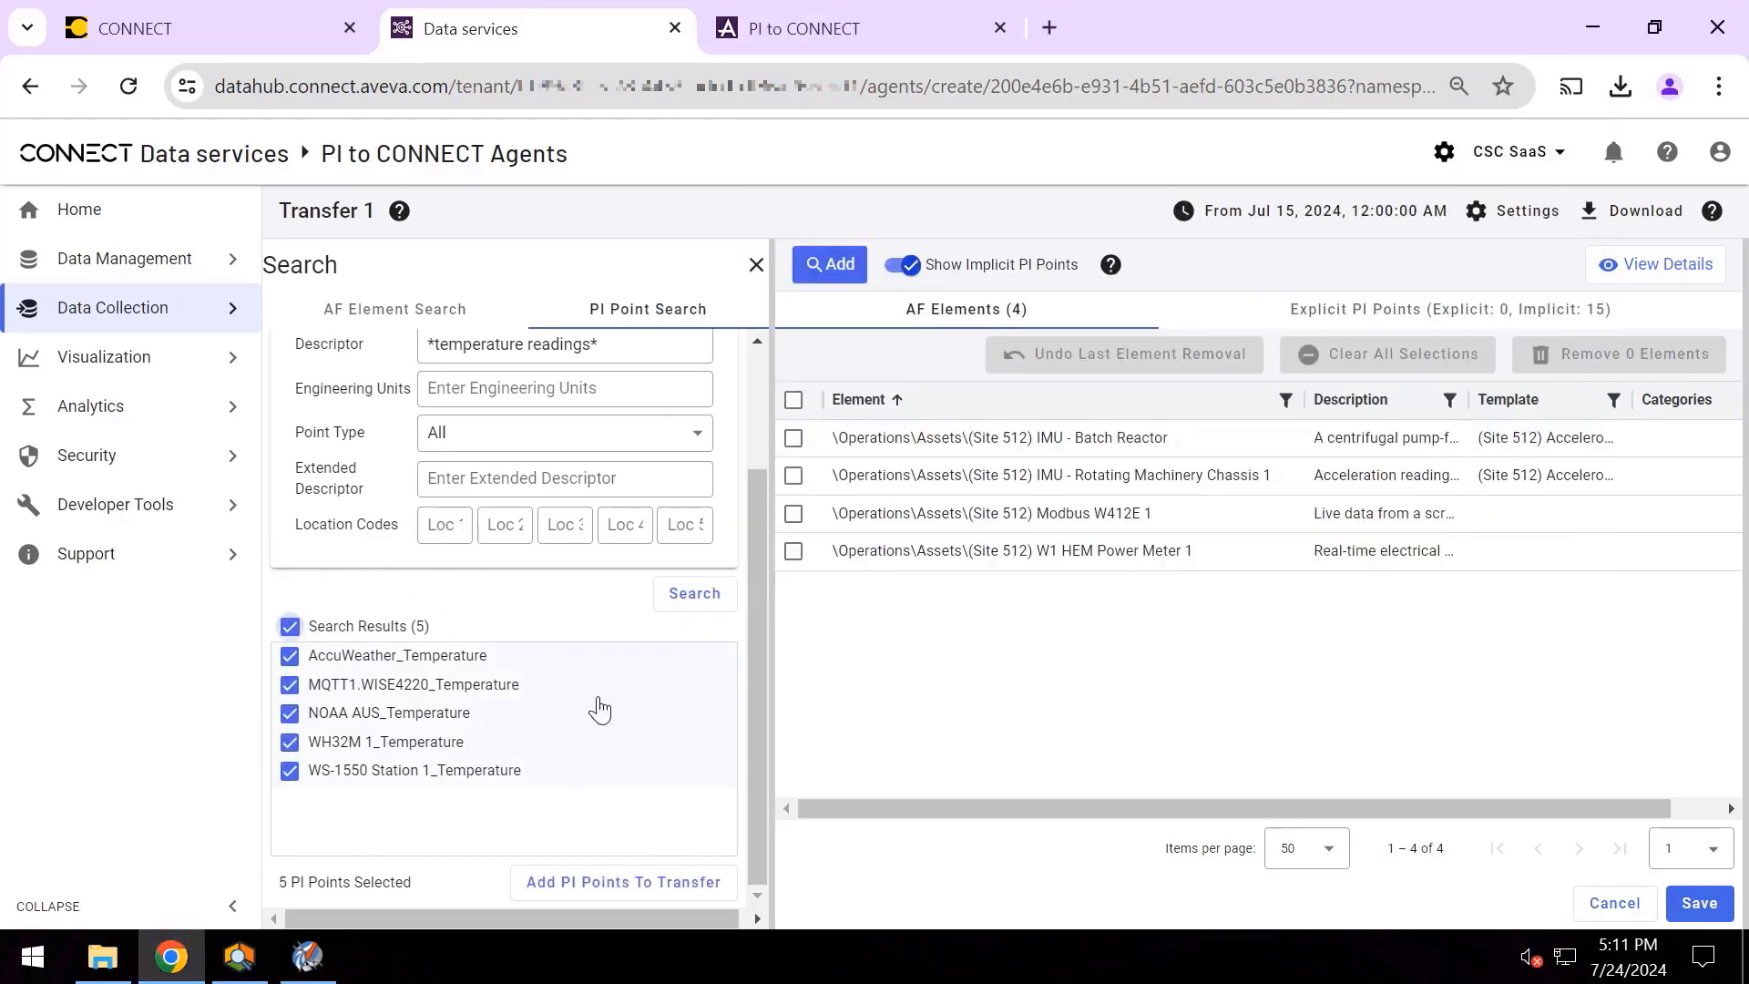
{"action": "left_click", "coordinate": [623, 884]}
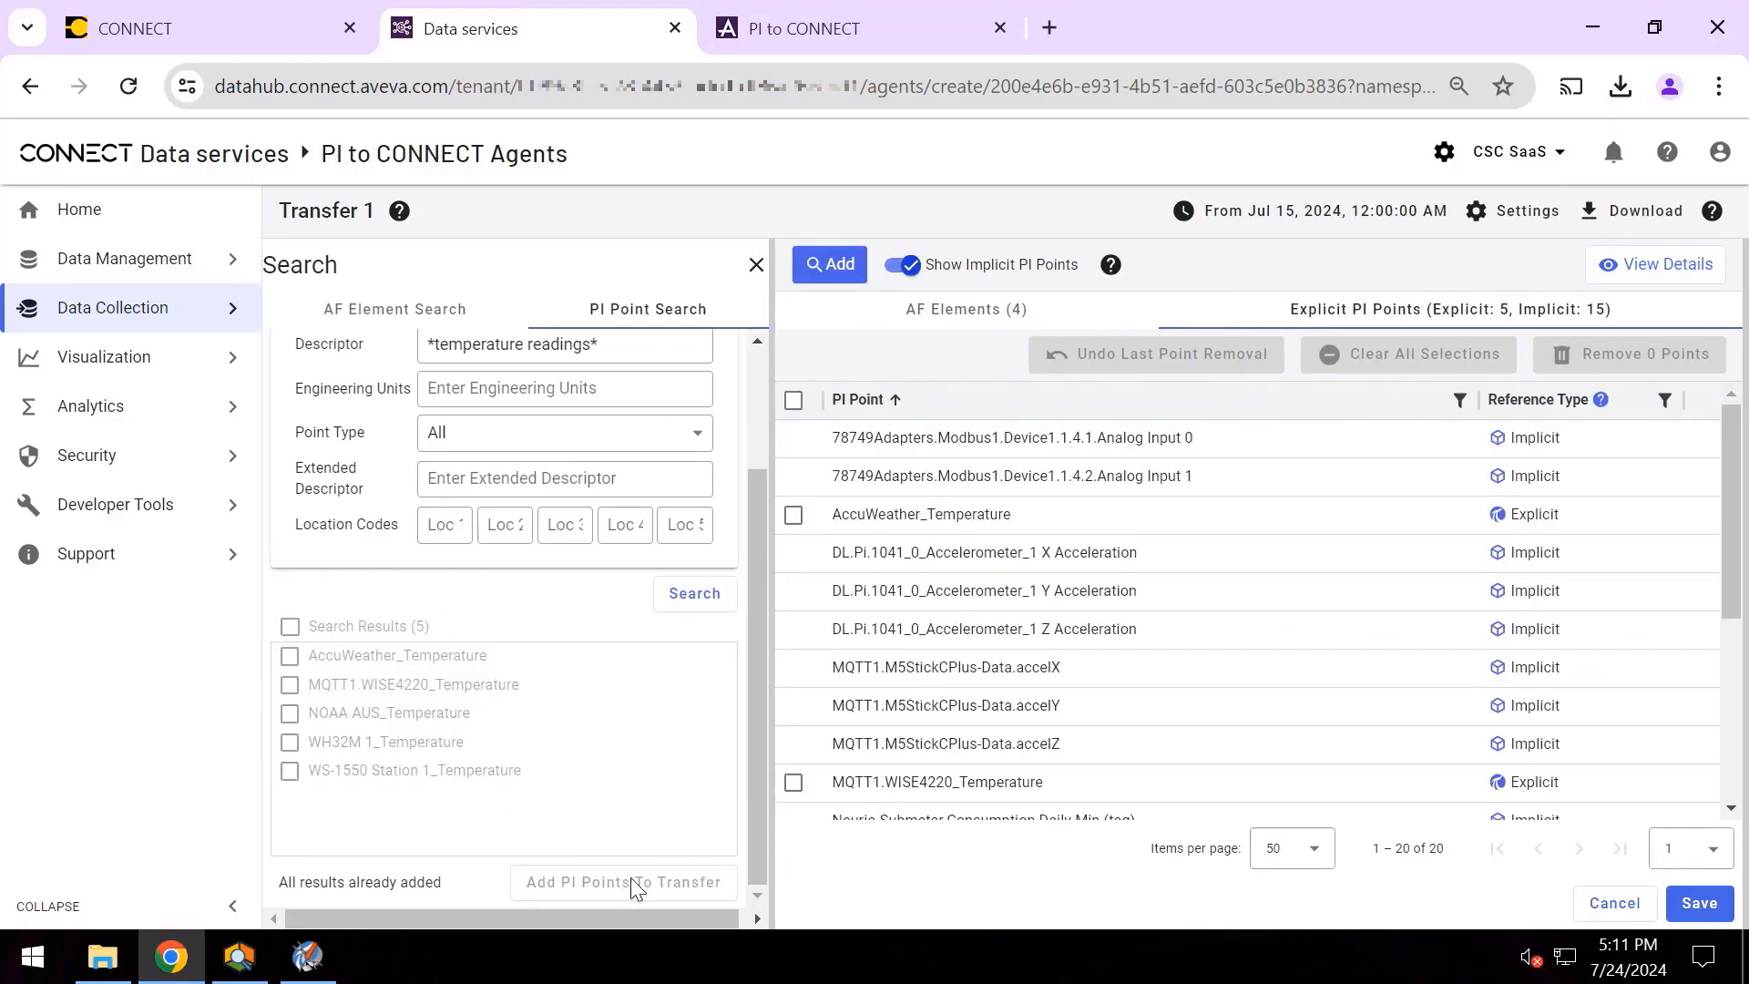
{"action": "scroll", "coordinate": [1084, 637], "scroll_direction": "down", "scroll_amount": 4}
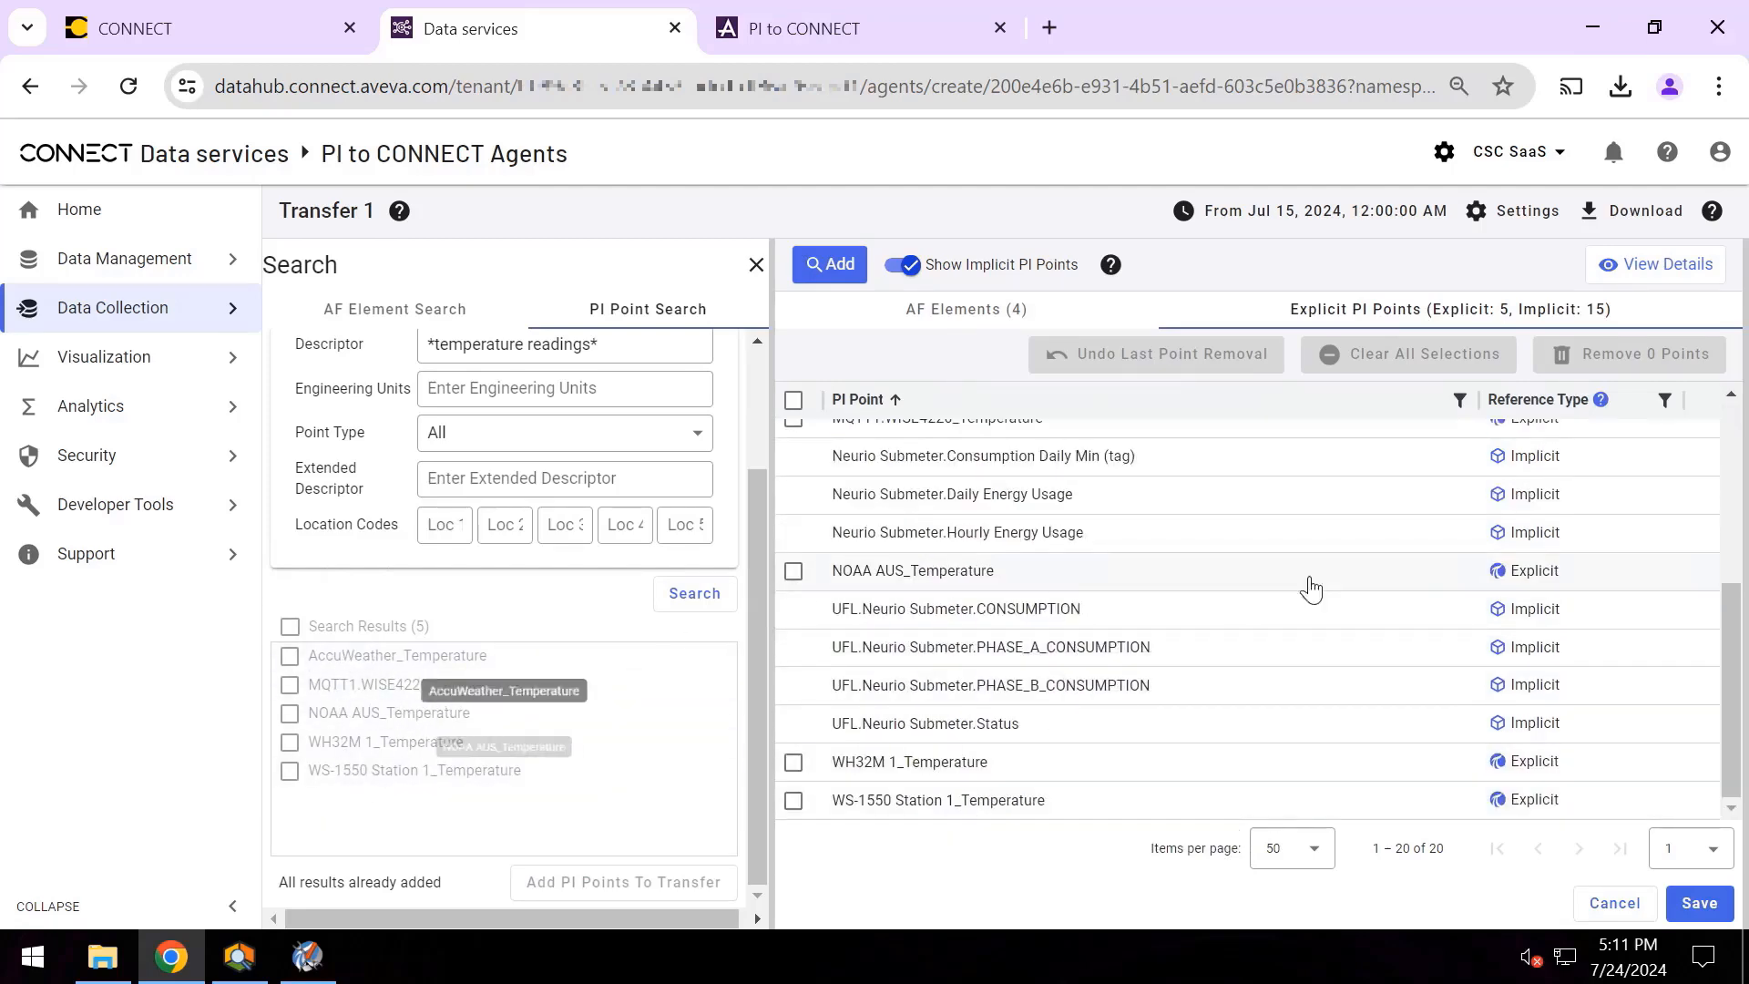
{"action": "left_click", "coordinate": [1700, 905]}
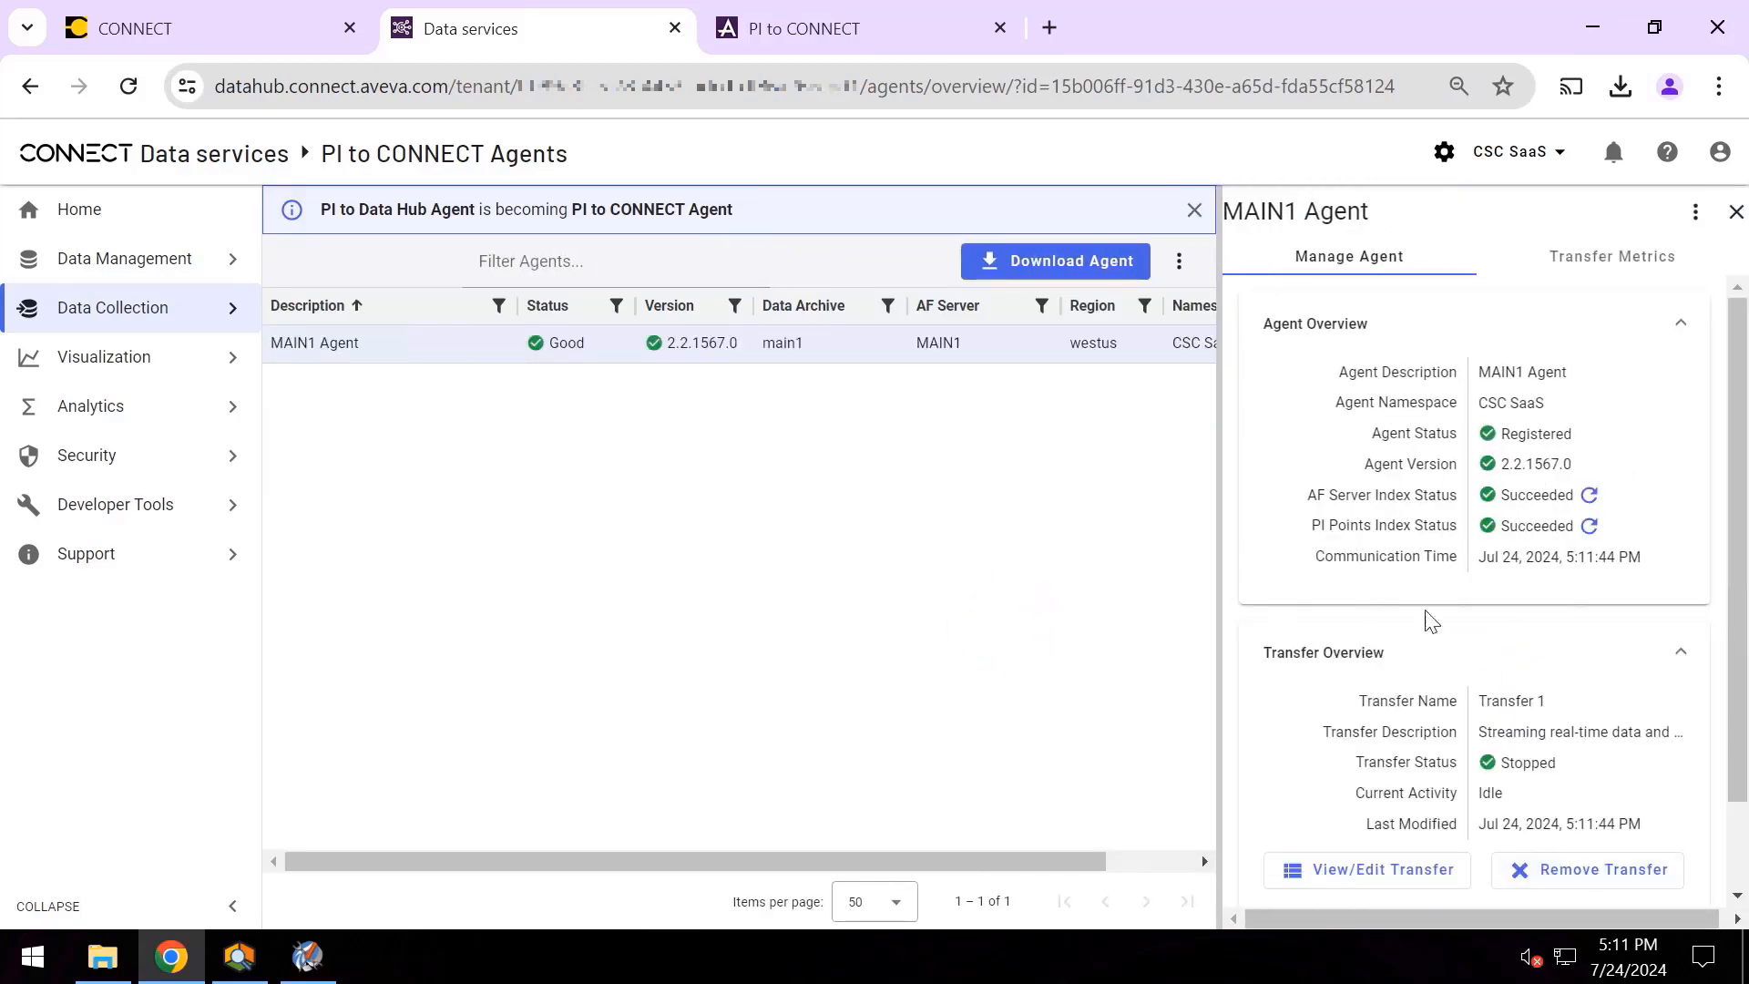
- Start the data transfer of Transfer 1 on the MAIN1 Agent and confirm it
{"action": "left_click_drag", "start_coordinate": [1736, 439], "coordinate": [1748, 598]}
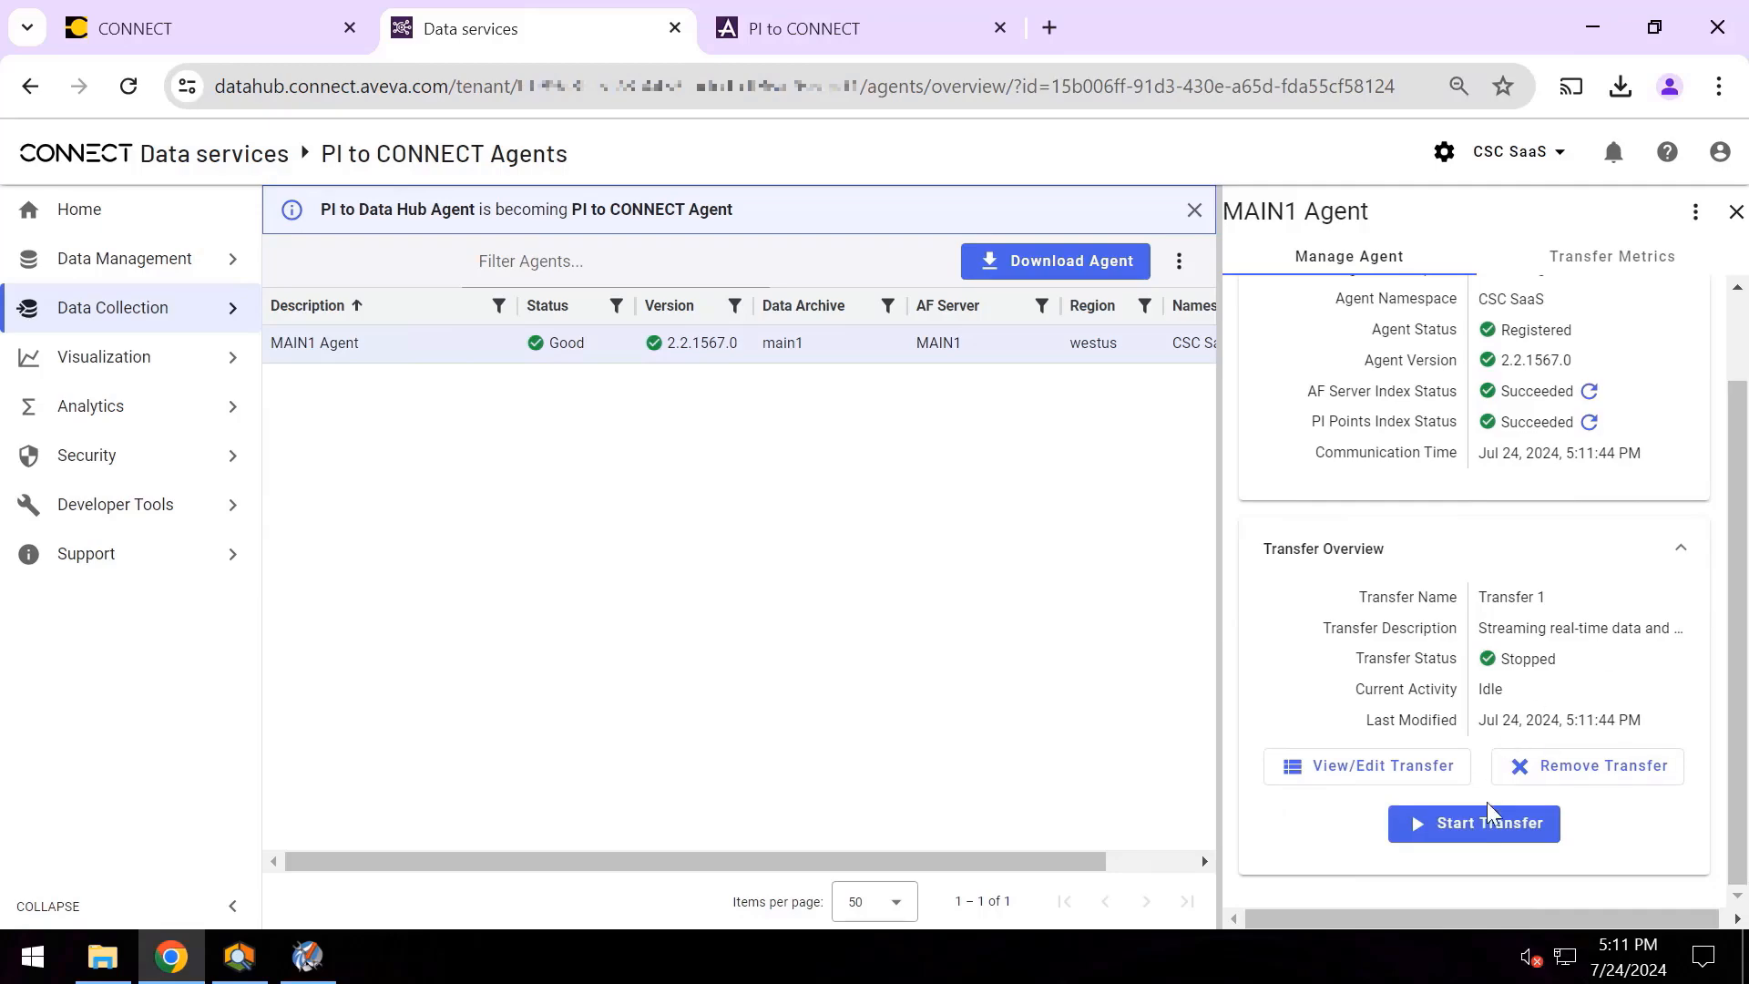
{"action": "left_click", "coordinate": [1480, 830]}
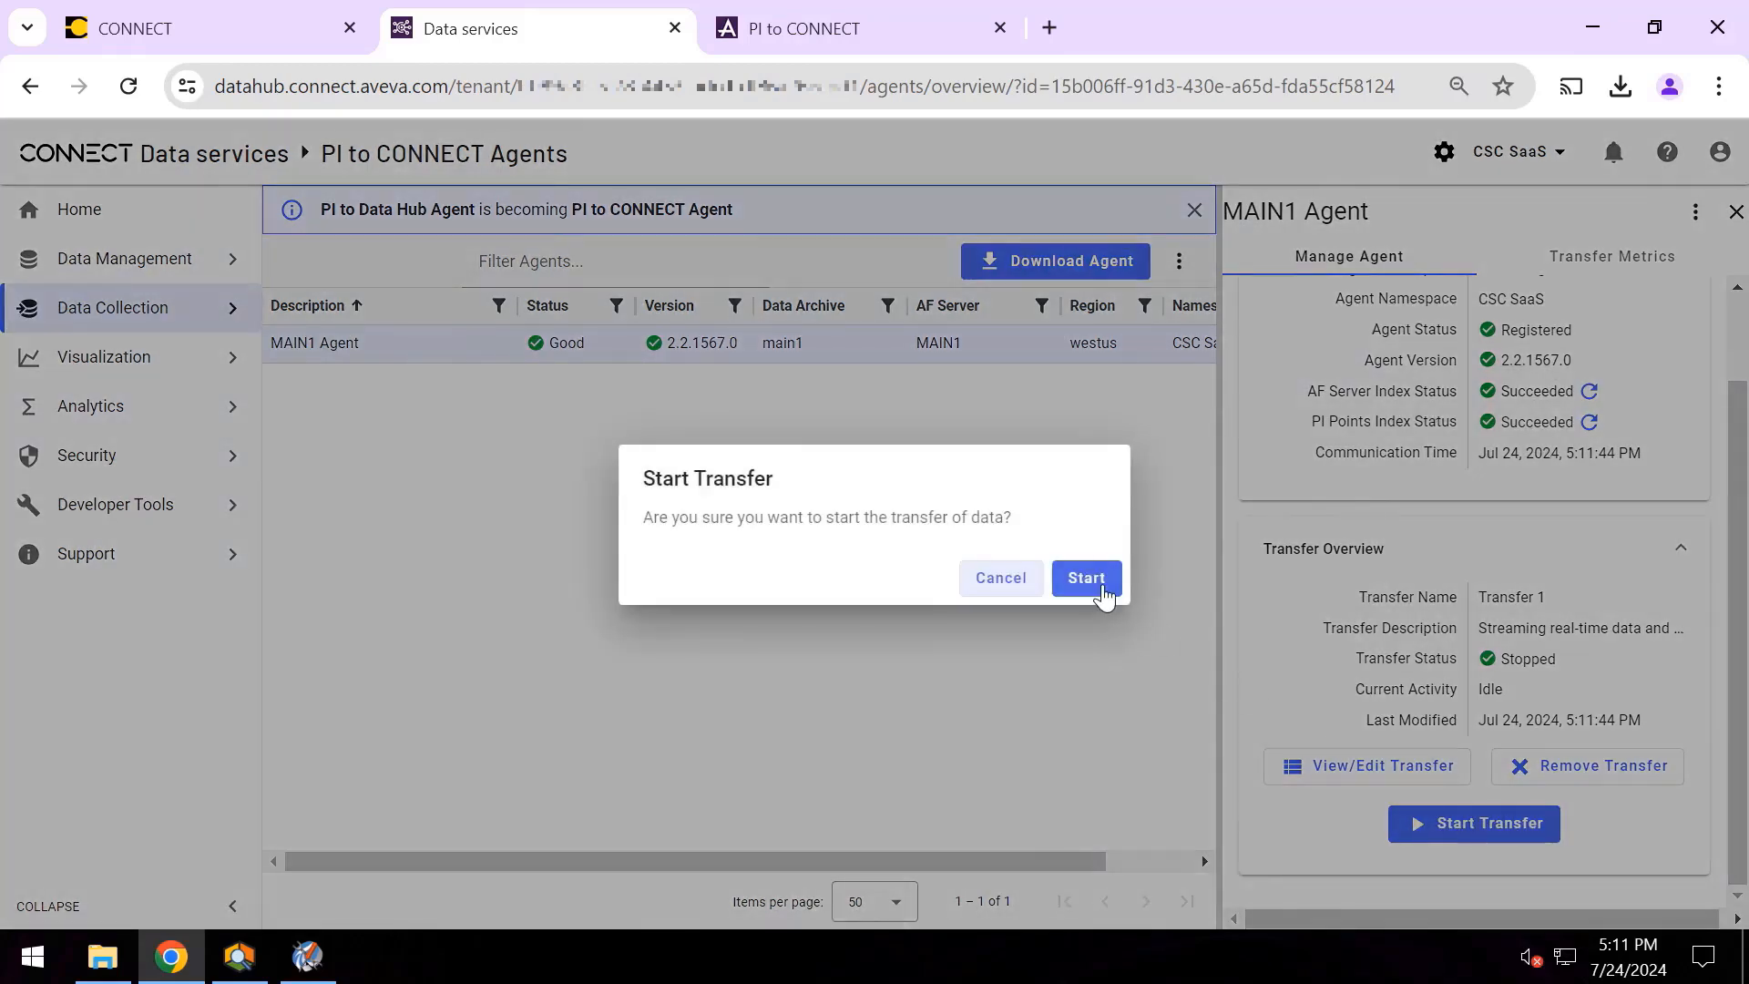
{"action": "left_click", "coordinate": [1089, 579]}
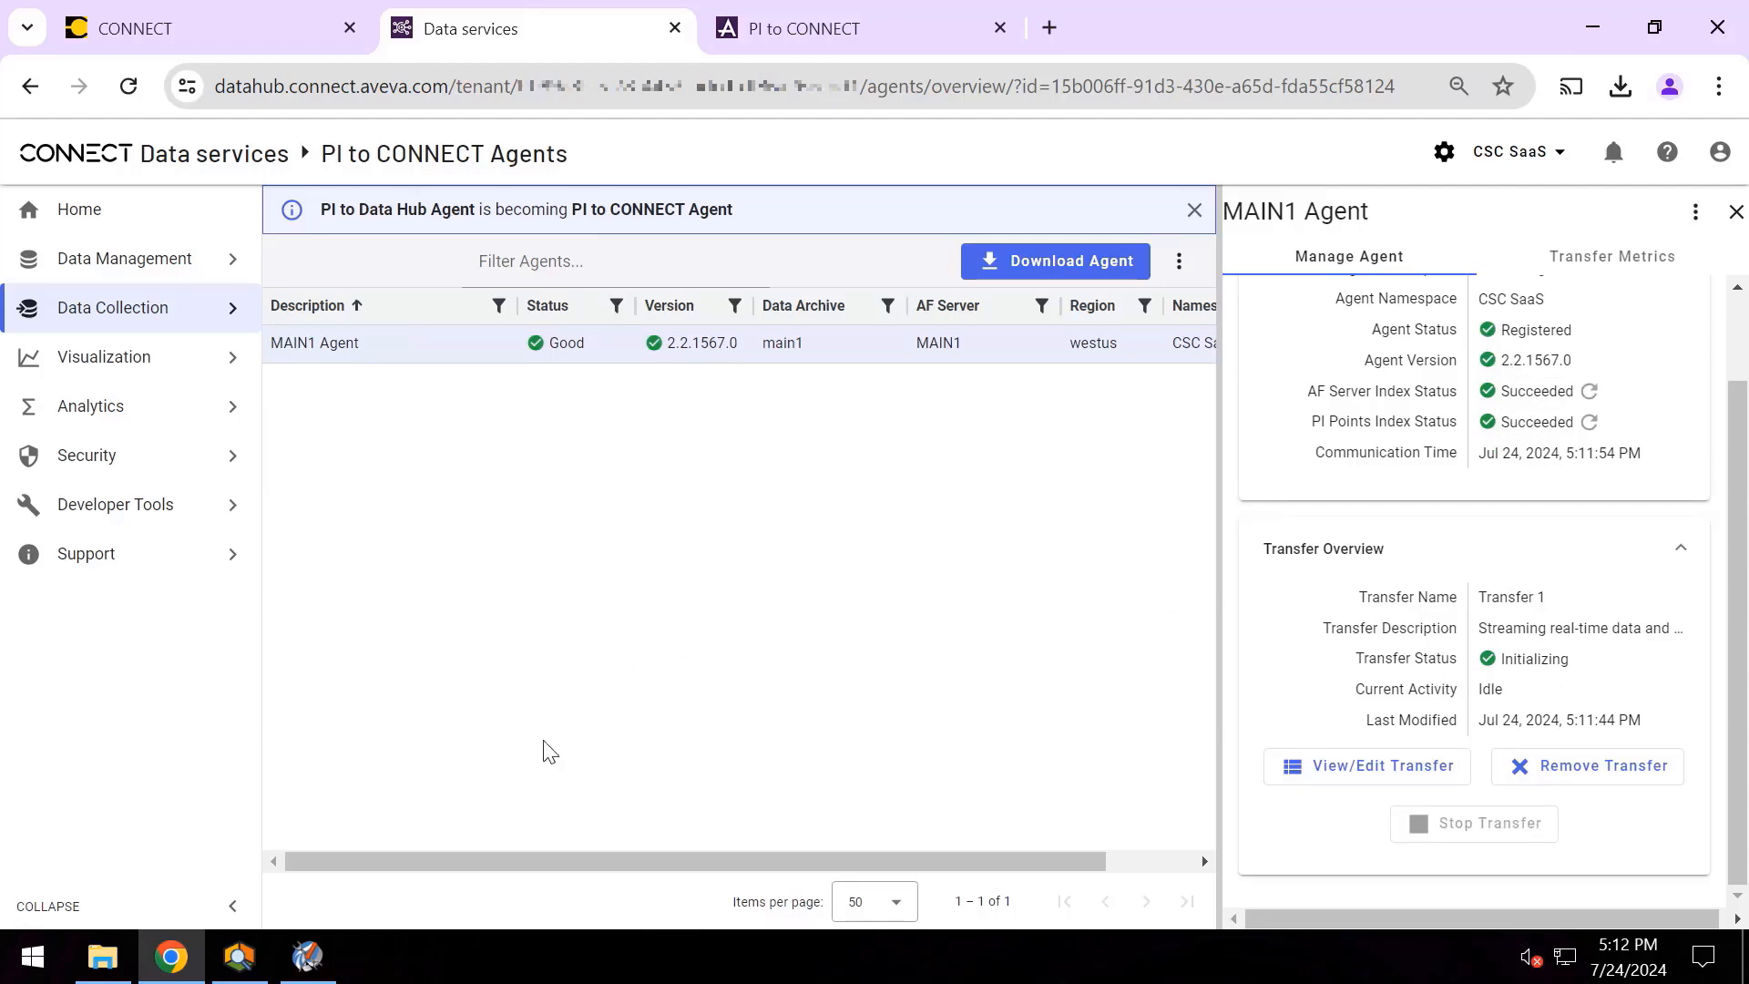
- Review the source elements in PI System Explorer and tags in PI System Management Tools, then check the transfer status in CONNECT data services
{"action": "left_click", "coordinate": [239, 956]}
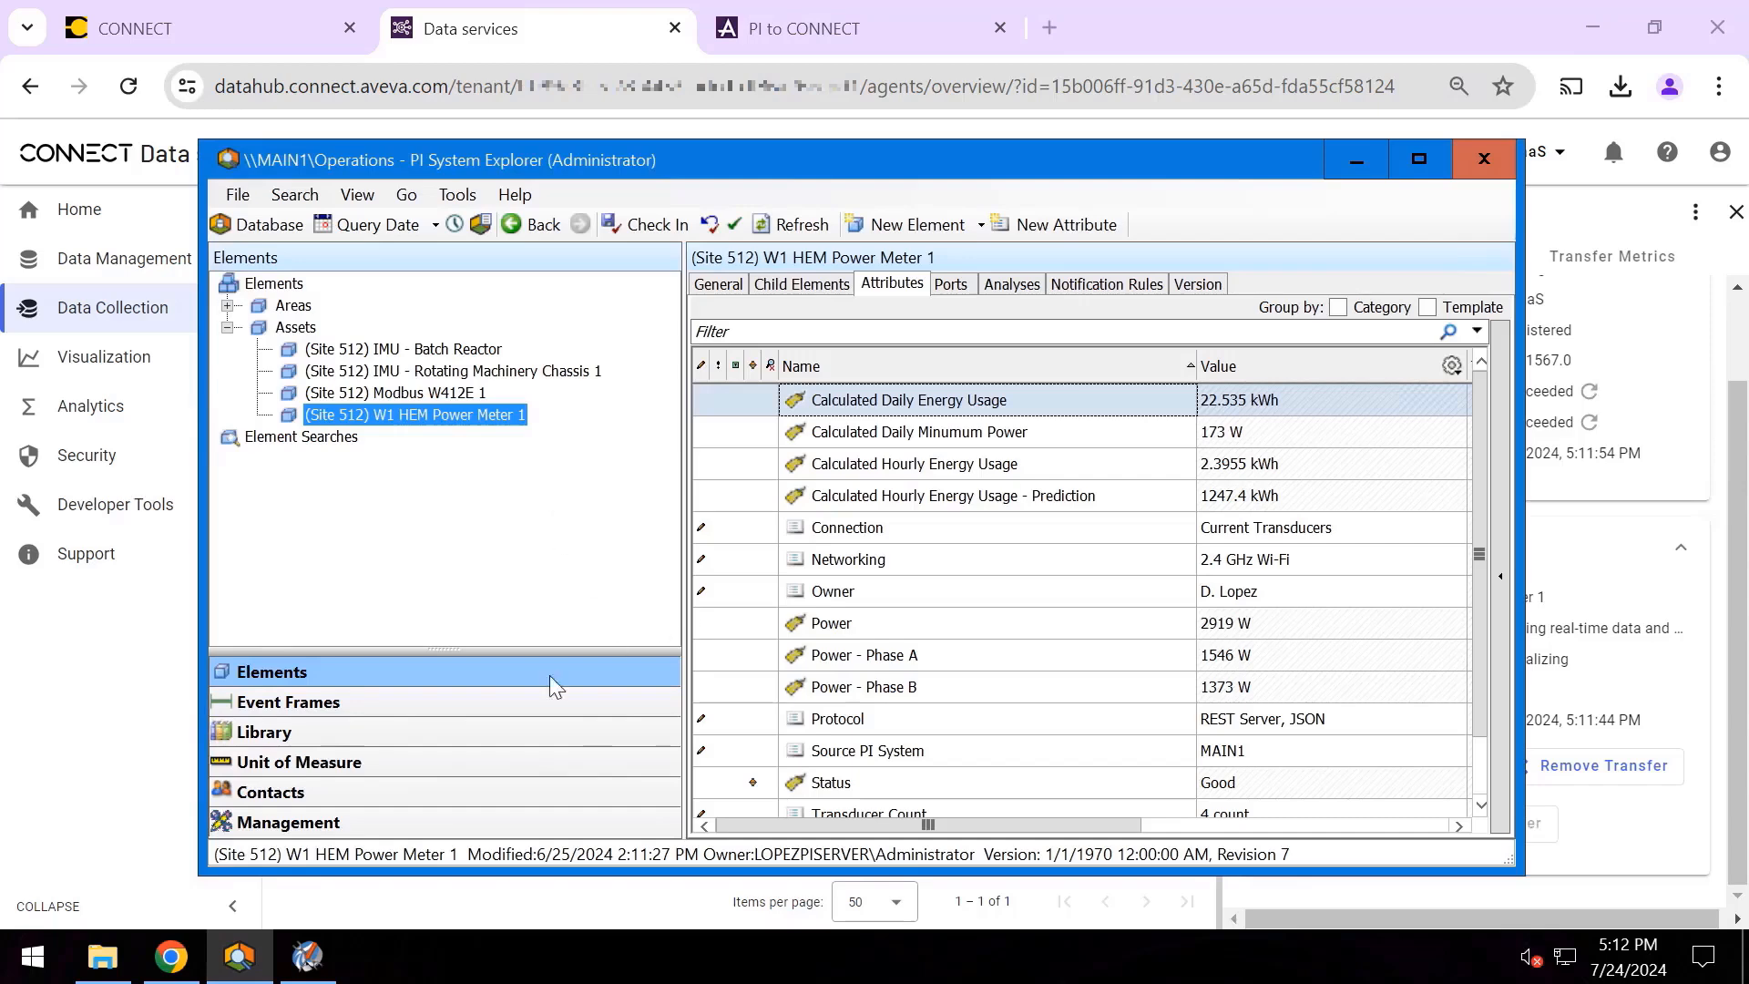
{"action": "left_click", "coordinate": [307, 956]}
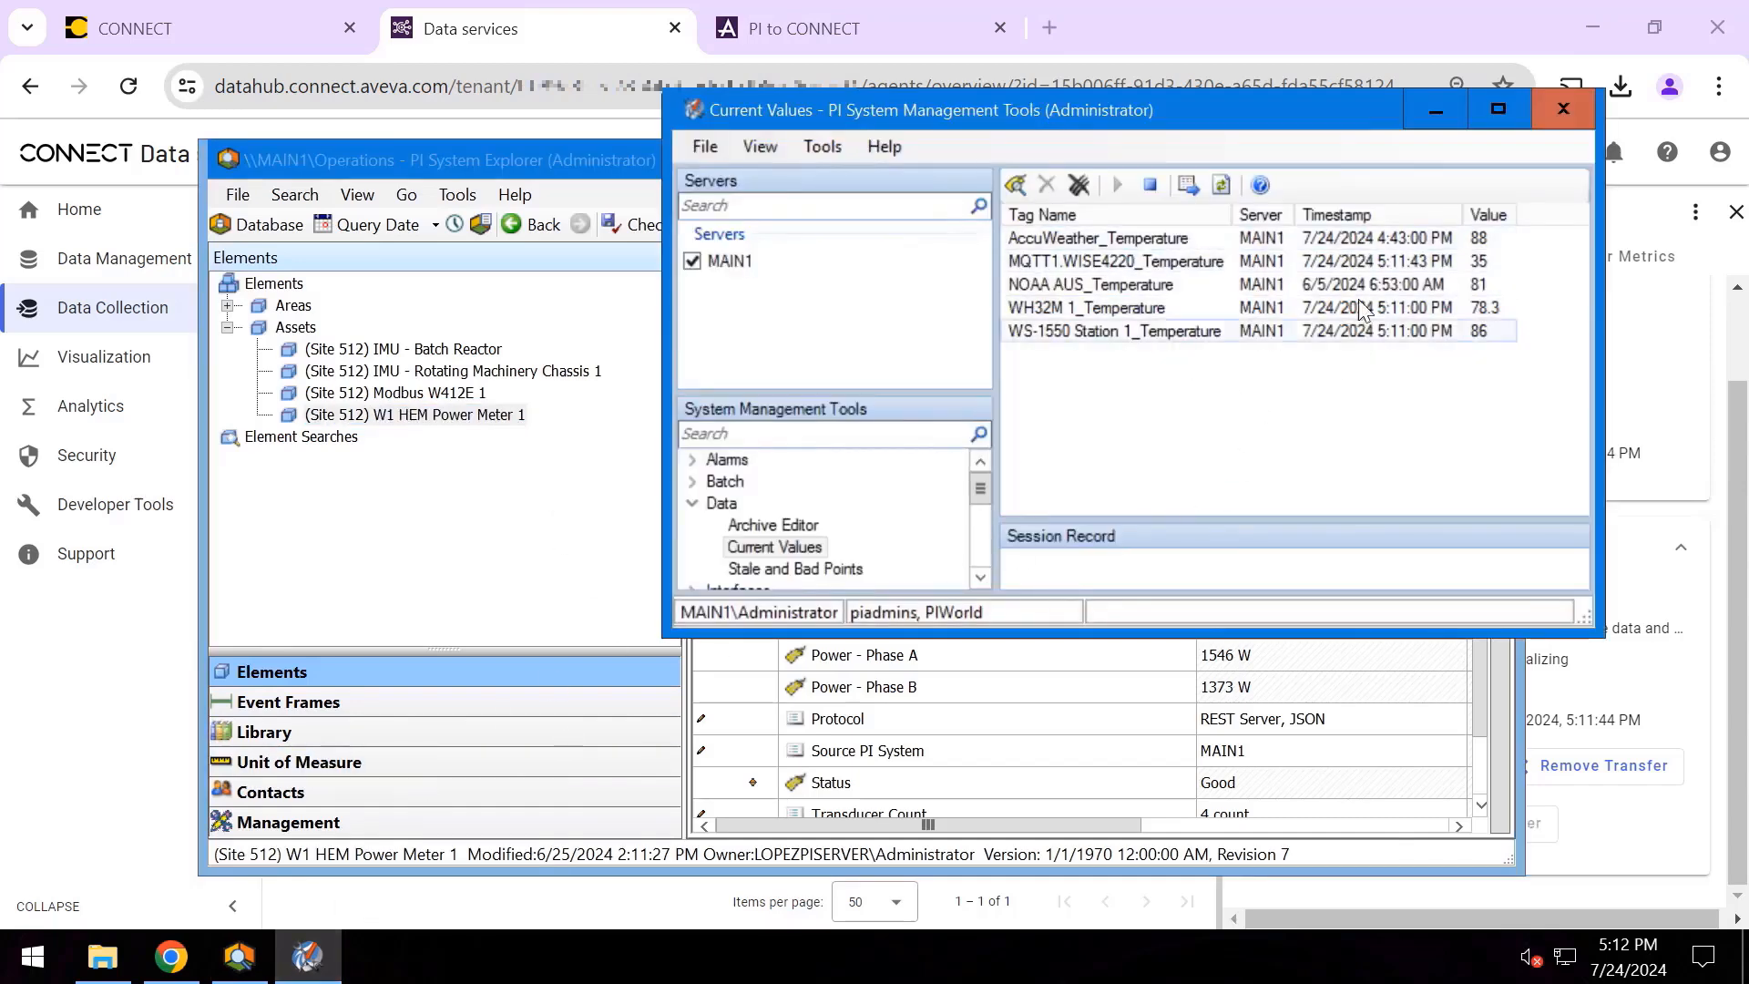
{"action": "left_click", "coordinate": [1720, 363]}
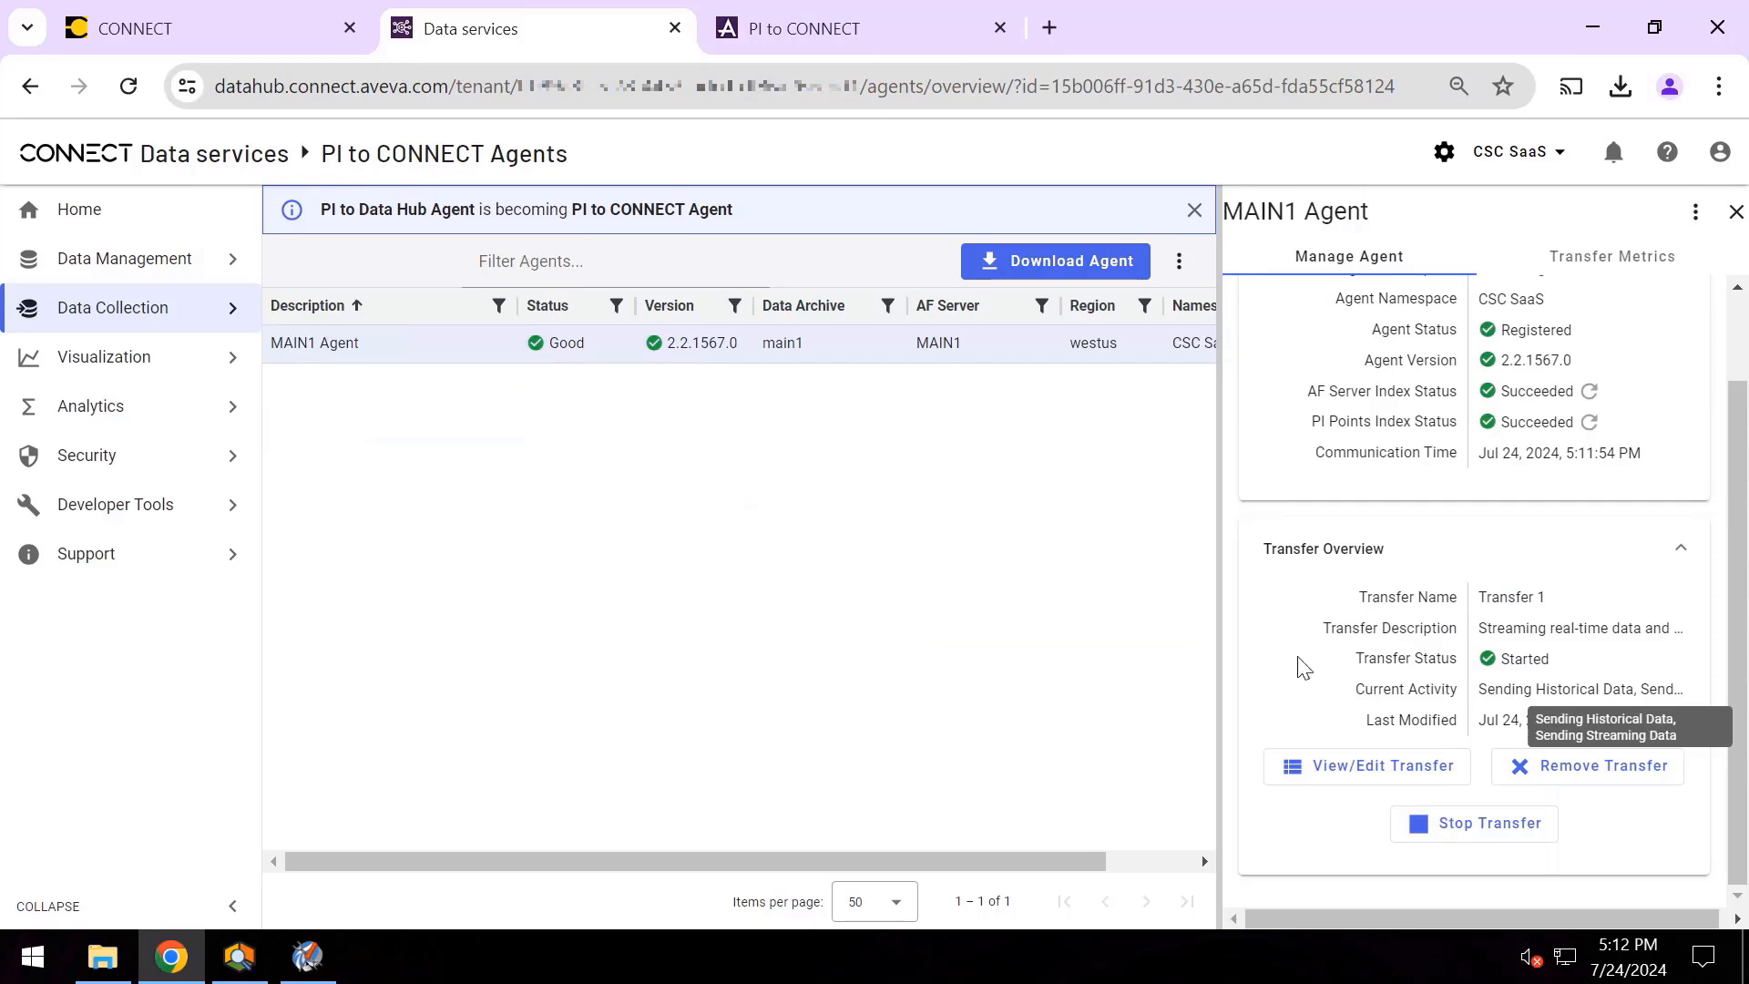
- Examine the transferred PI point streams in the Sequential Data Store
{"action": "left_click", "coordinate": [203, 255]}
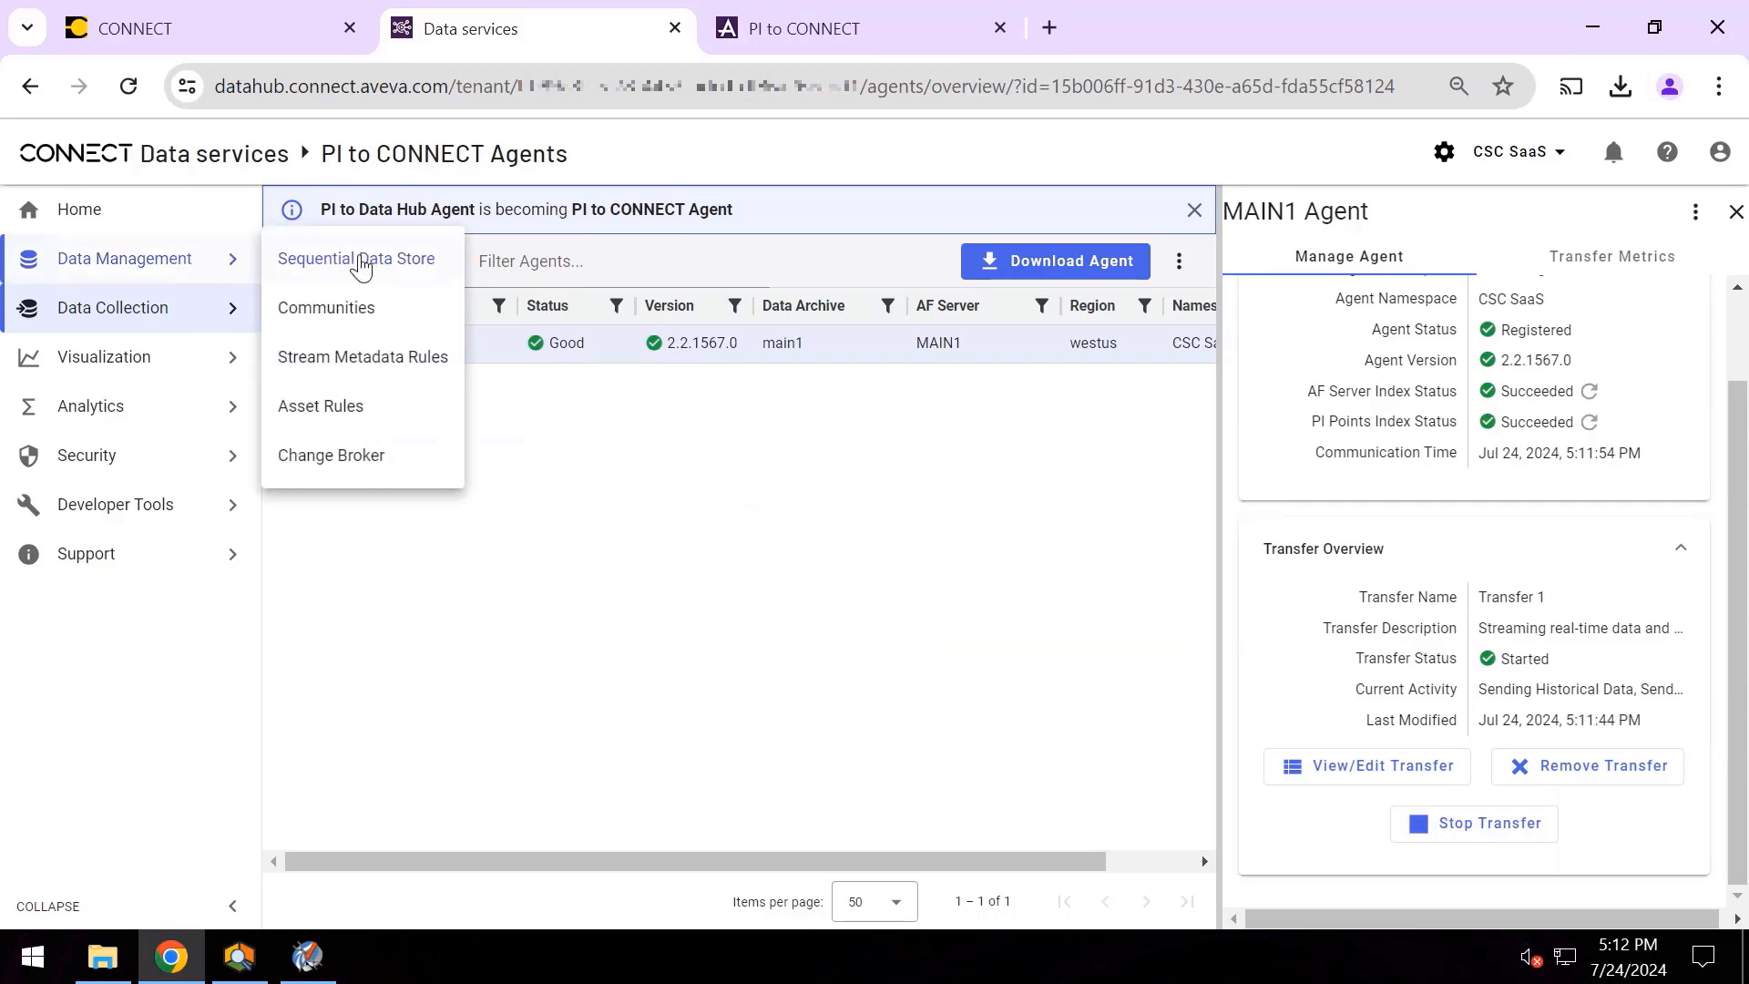
{"action": "left_click", "coordinate": [361, 263]}
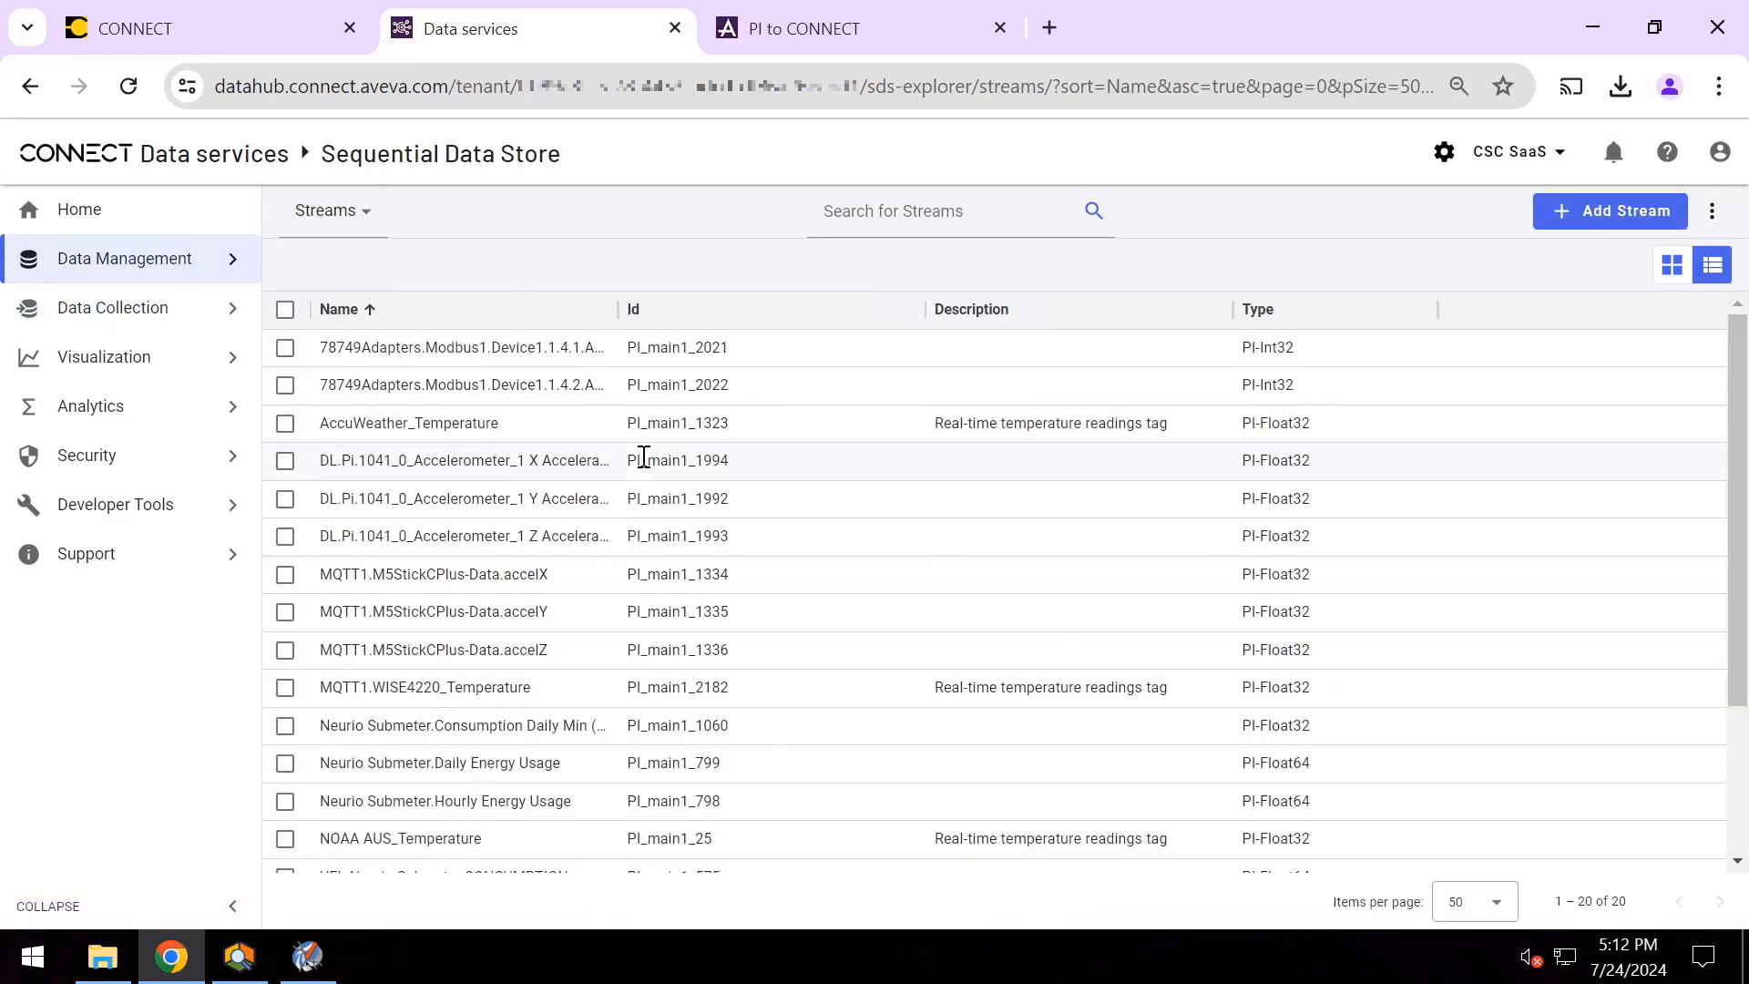
{"action": "scroll", "coordinate": [642, 460], "scroll_direction": "down", "scroll_amount": 3}
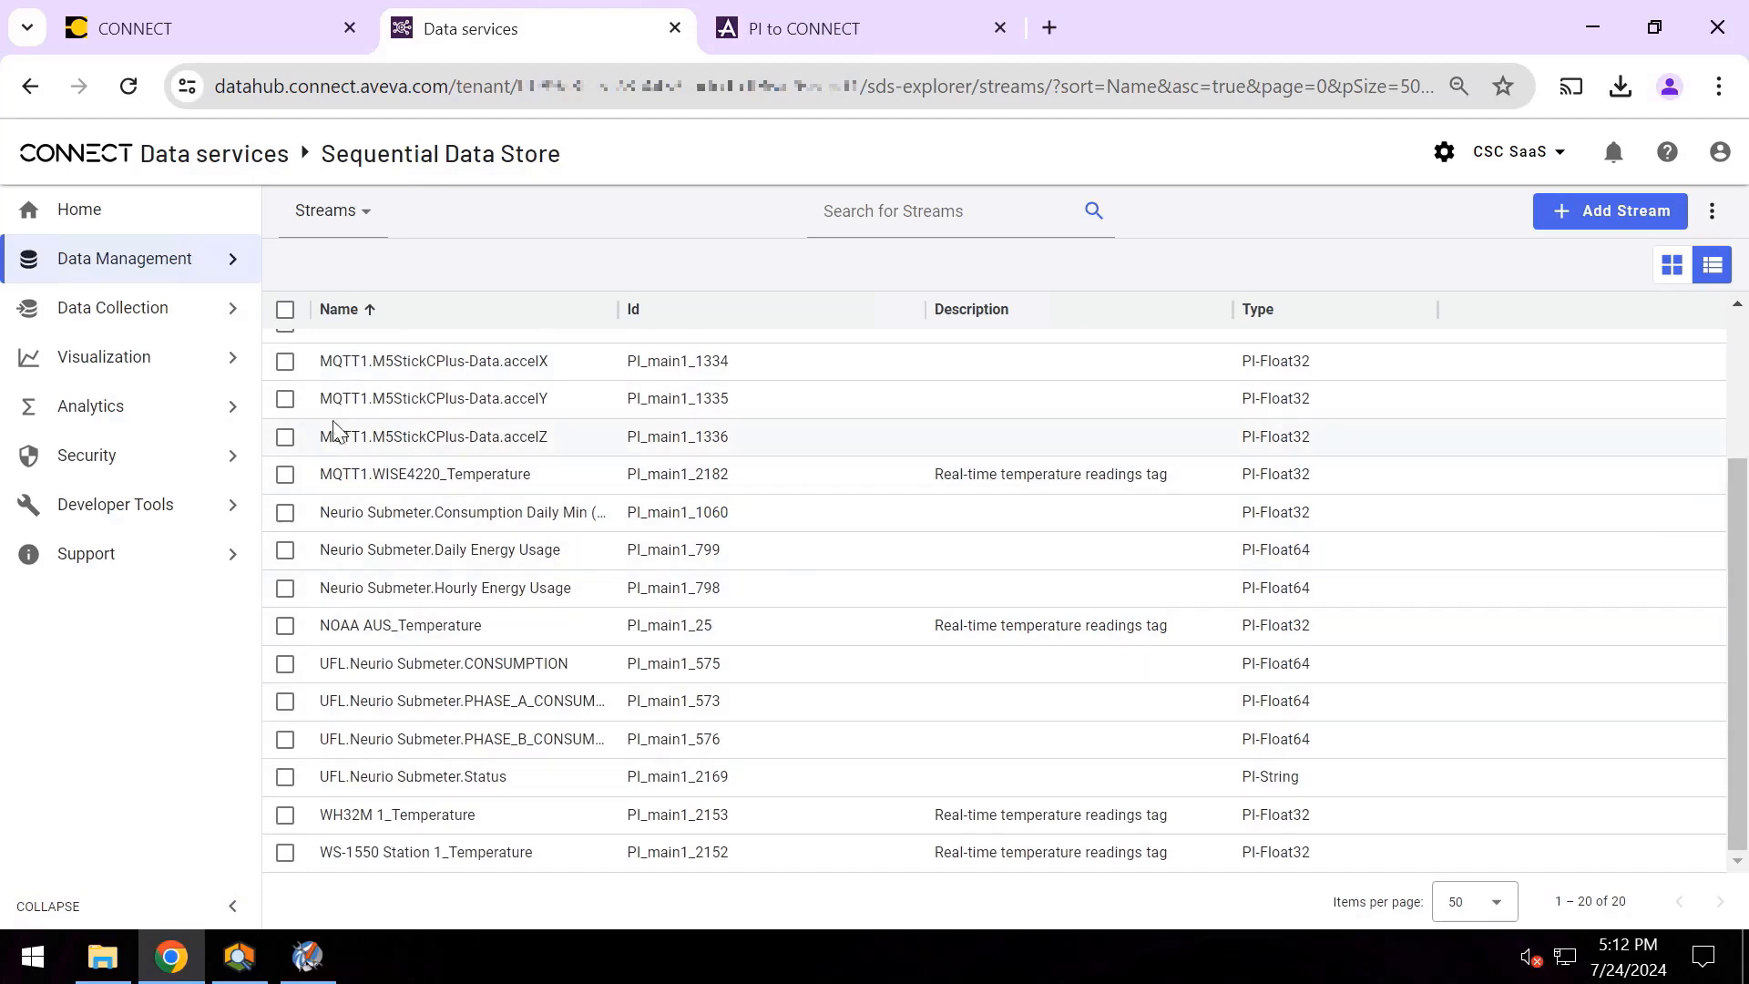
- View the properties of the W1 HEM Power Meter 1 asset in Asset Explorer and add Power | Value to its trend
{"action": "left_click", "coordinate": [236, 369]}
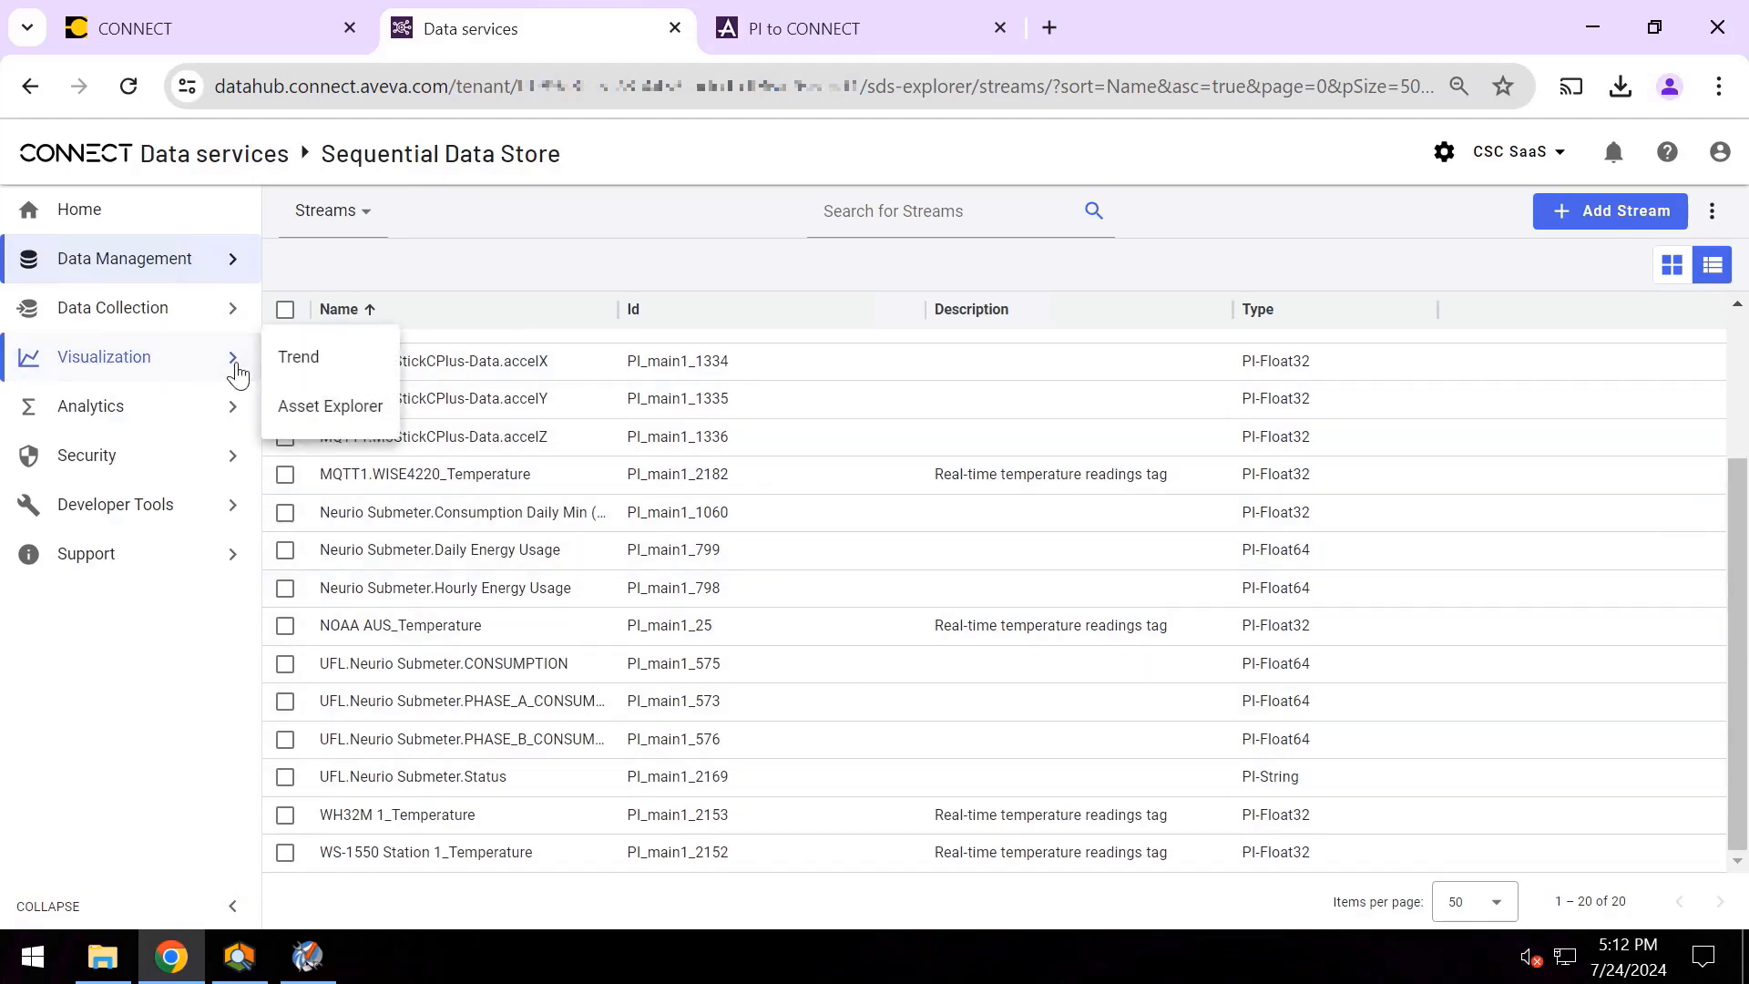
{"action": "left_click", "coordinate": [312, 407]}
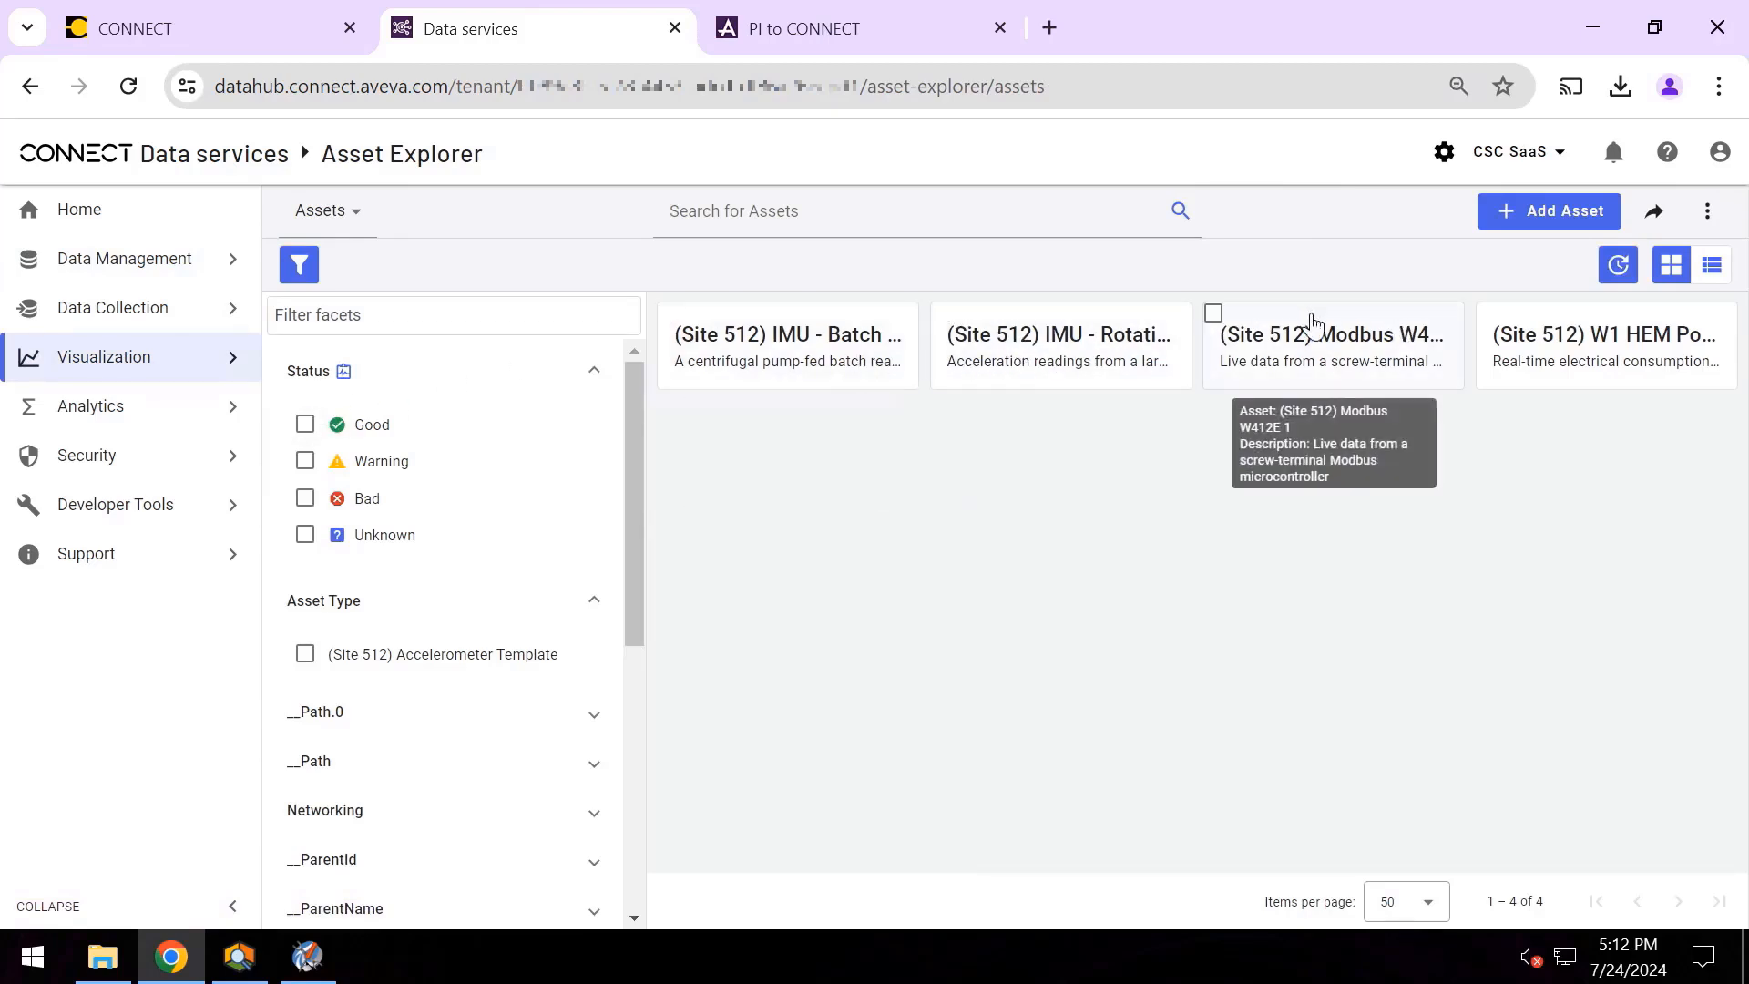
{"action": "left_click", "coordinate": [1608, 336]}
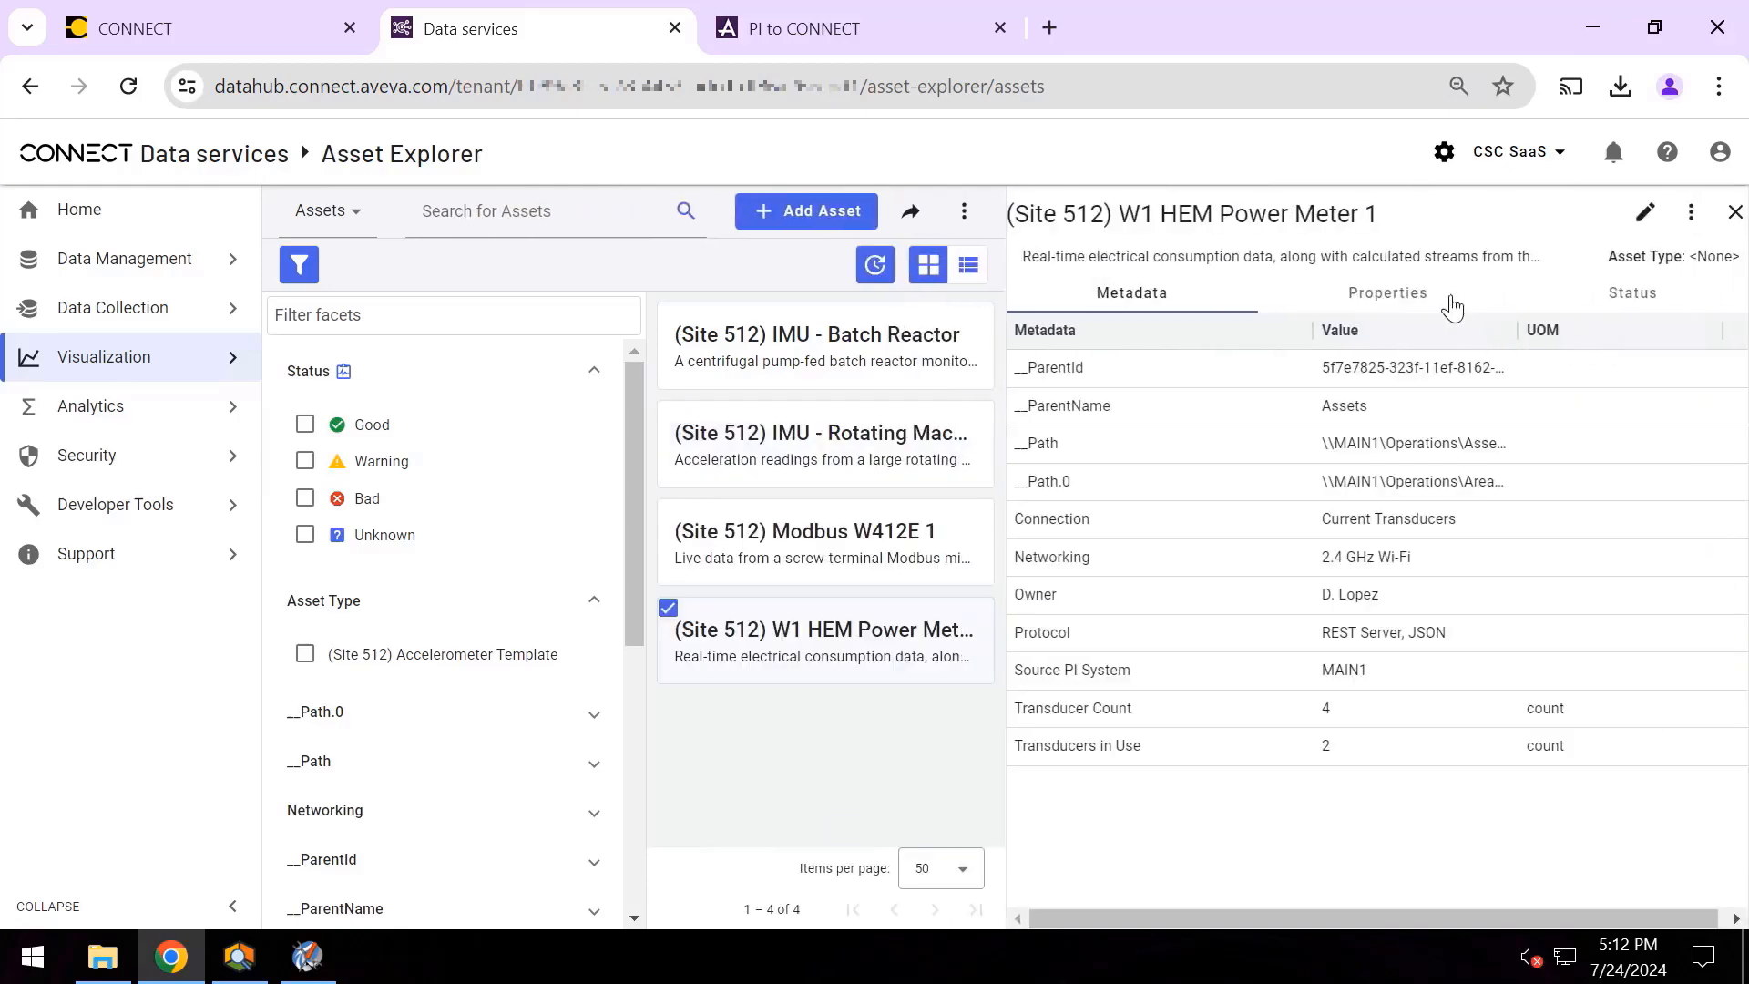
{"action": "left_click", "coordinate": [1414, 293]}
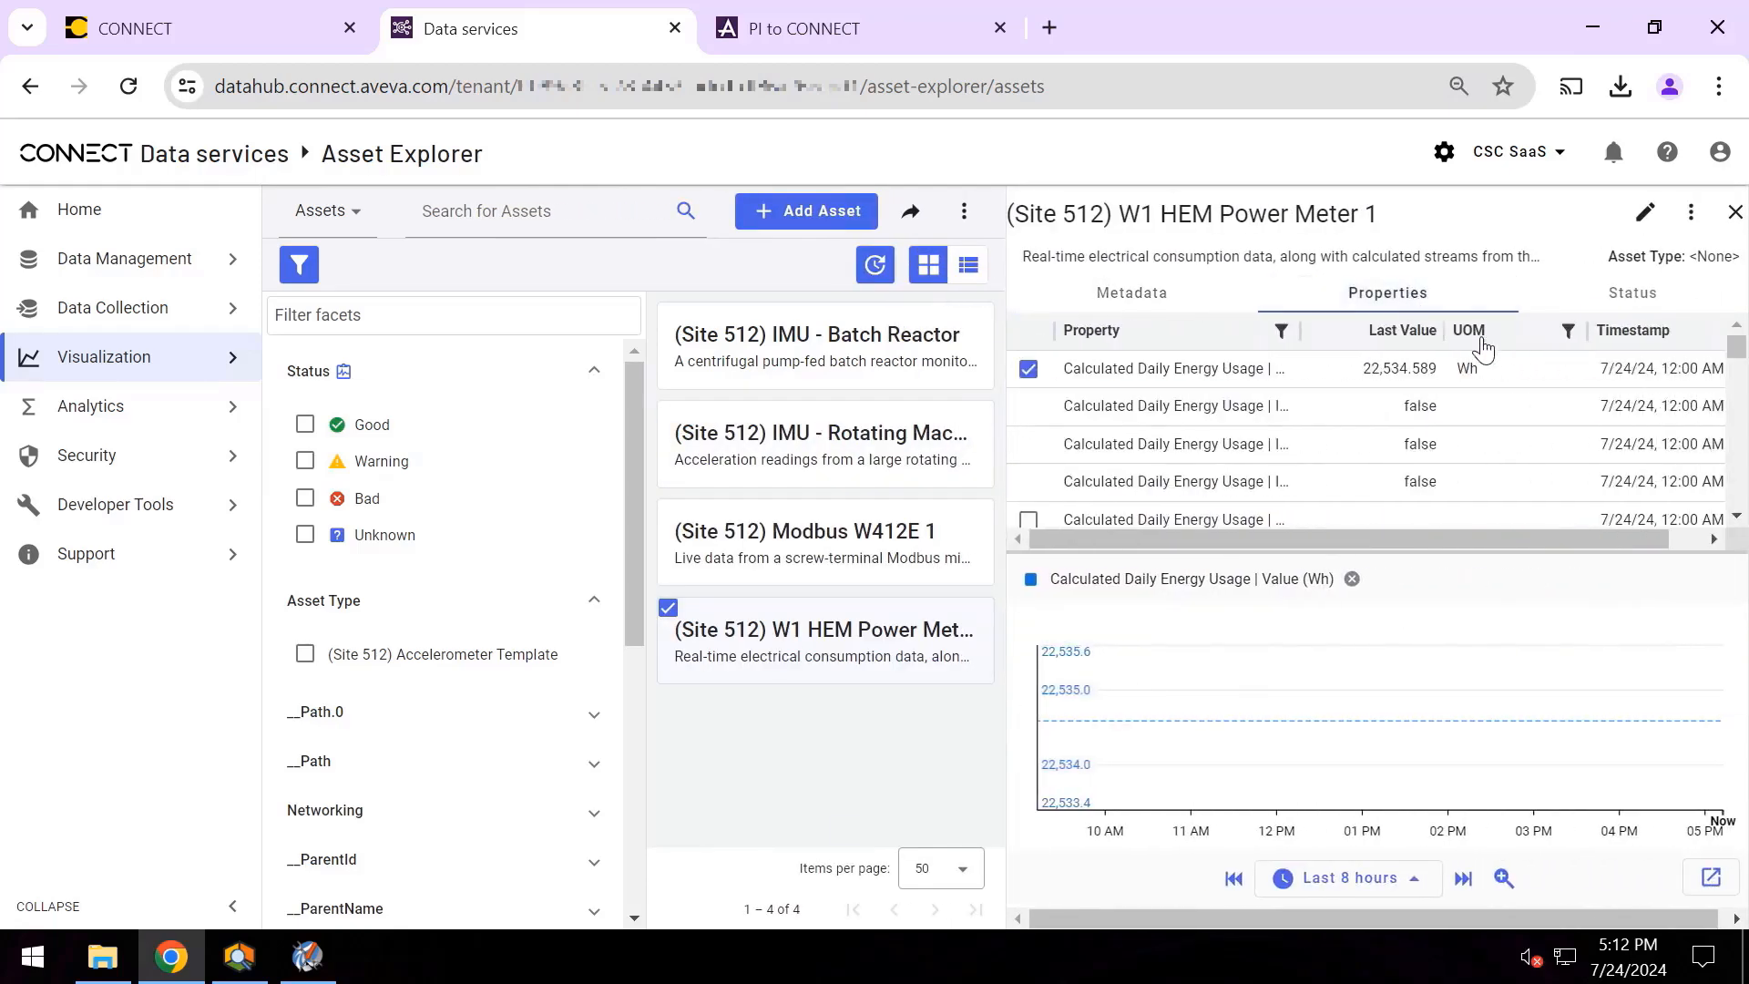
{"action": "scroll", "coordinate": [1262, 482], "scroll_direction": "down", "scroll_amount": 5}
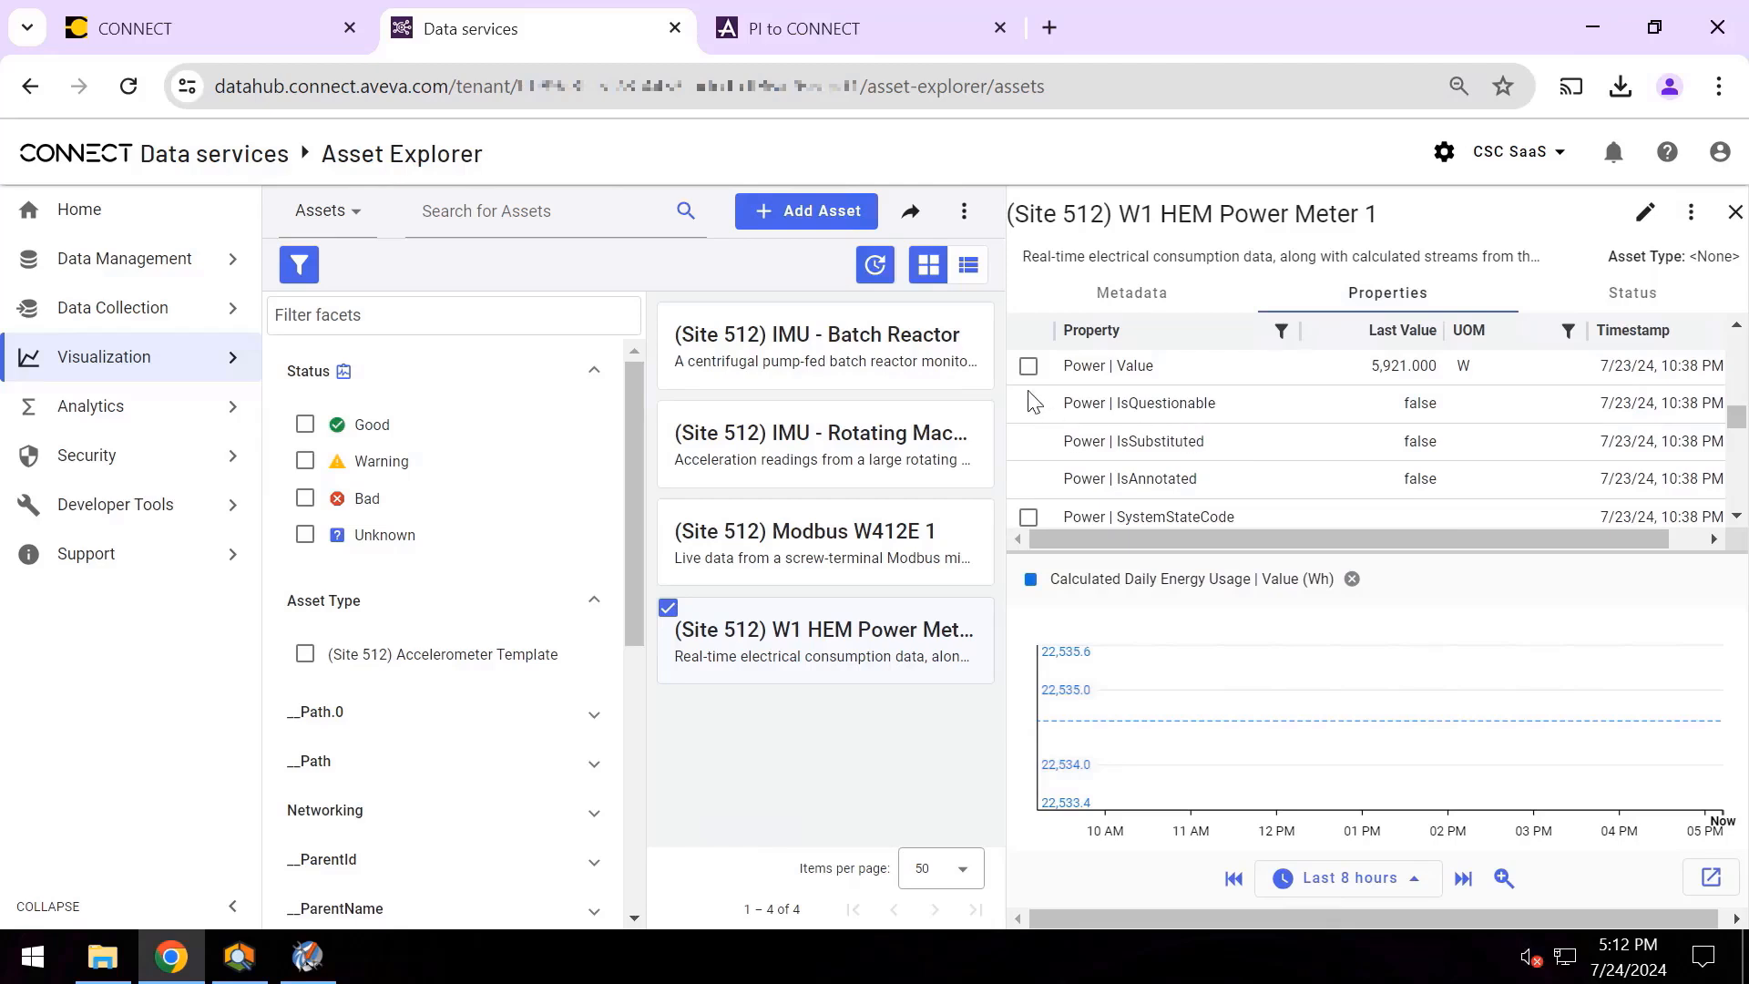
{"action": "left_click", "coordinate": [1029, 367]}
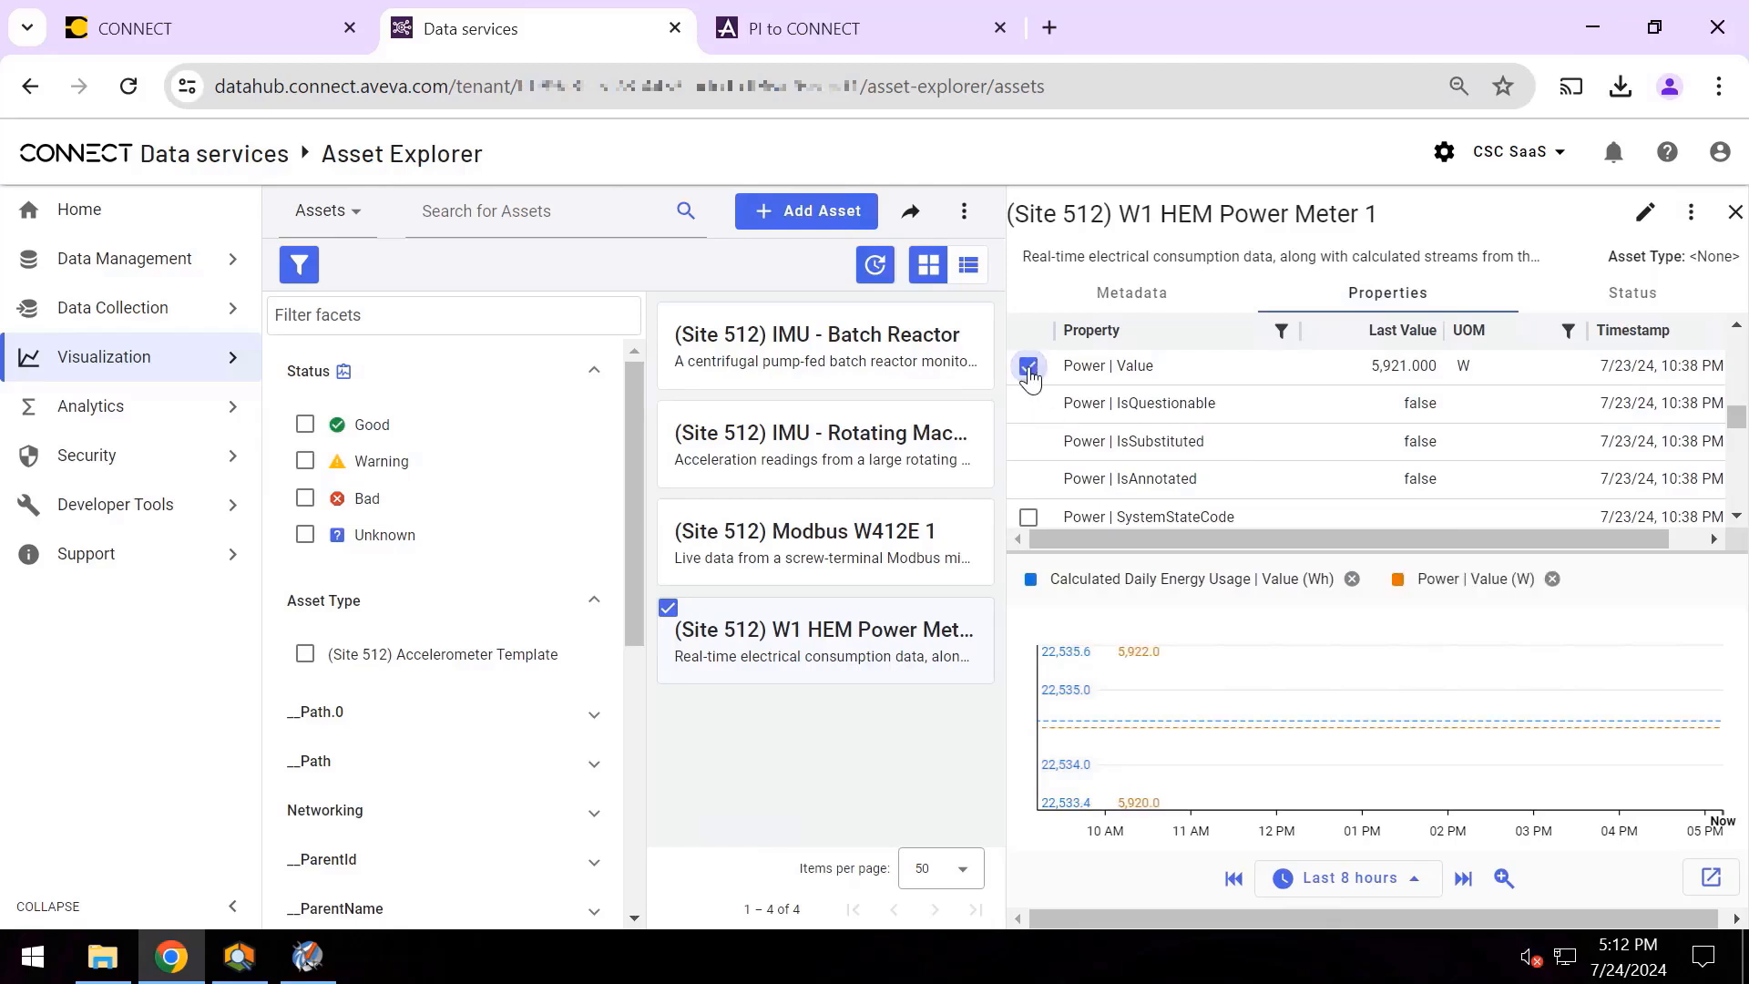
- View the power meter trend over the last 5 minutes, and set its time range to the last 2 days
{"action": "left_click", "coordinate": [1331, 877]}
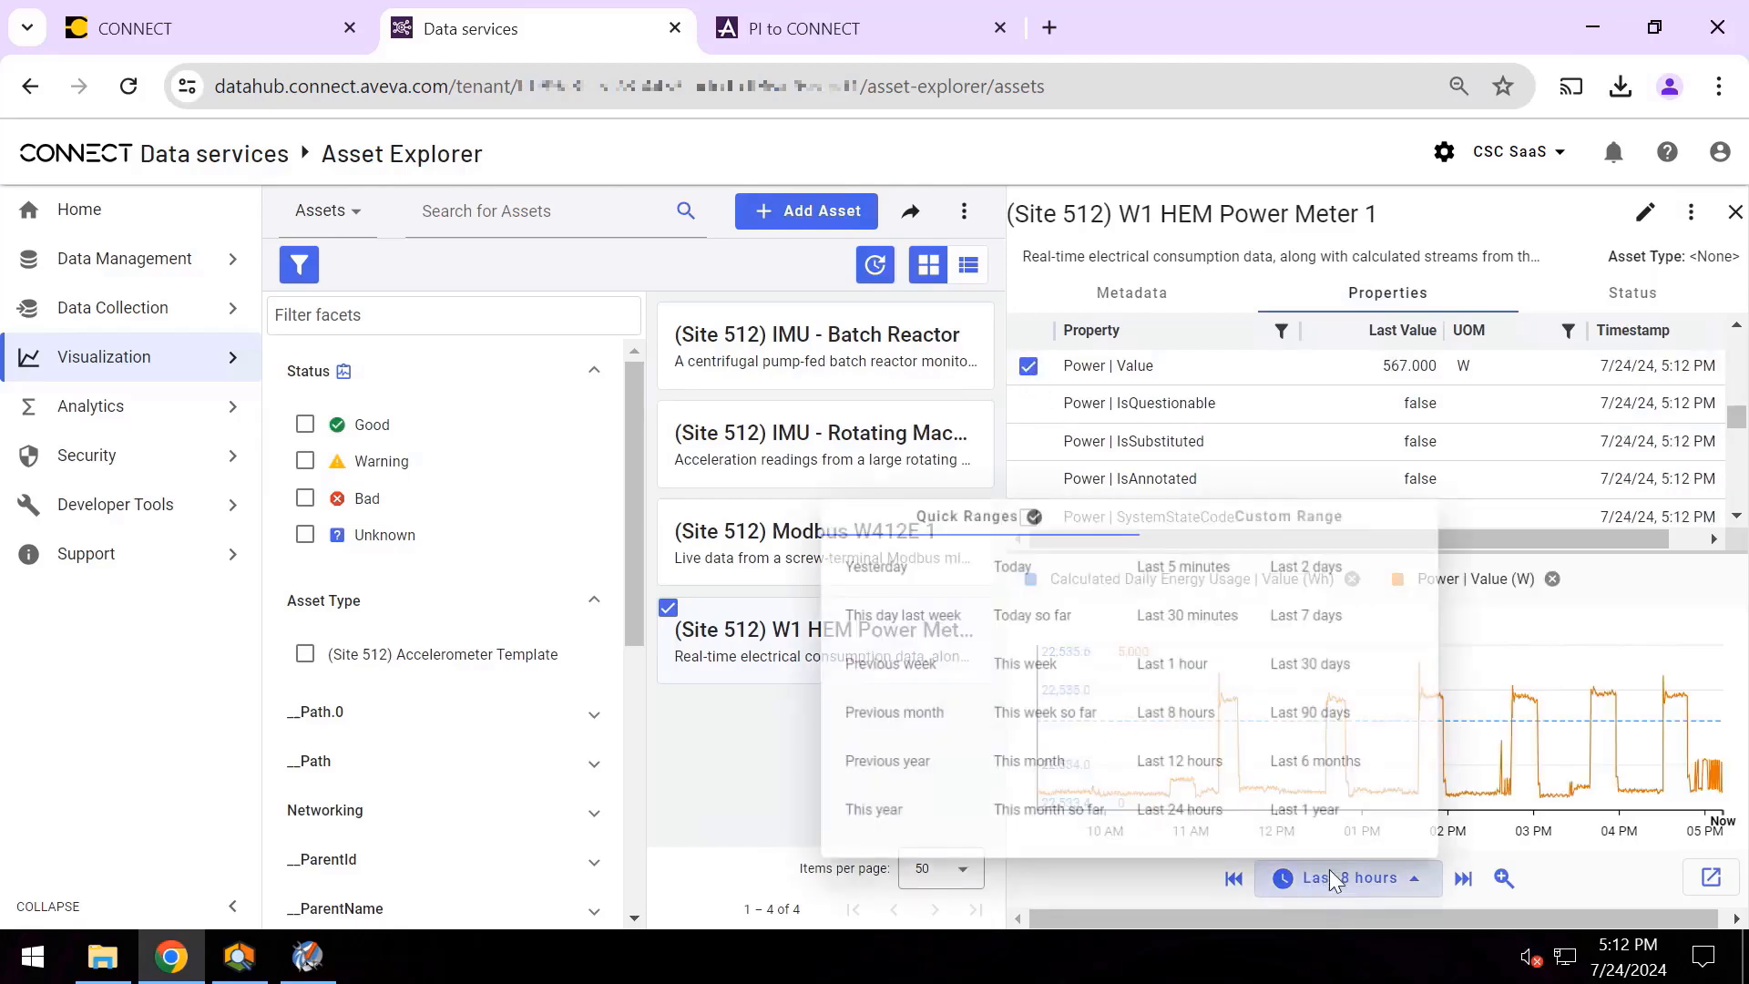
{"action": "left_click", "coordinate": [1184, 566]}
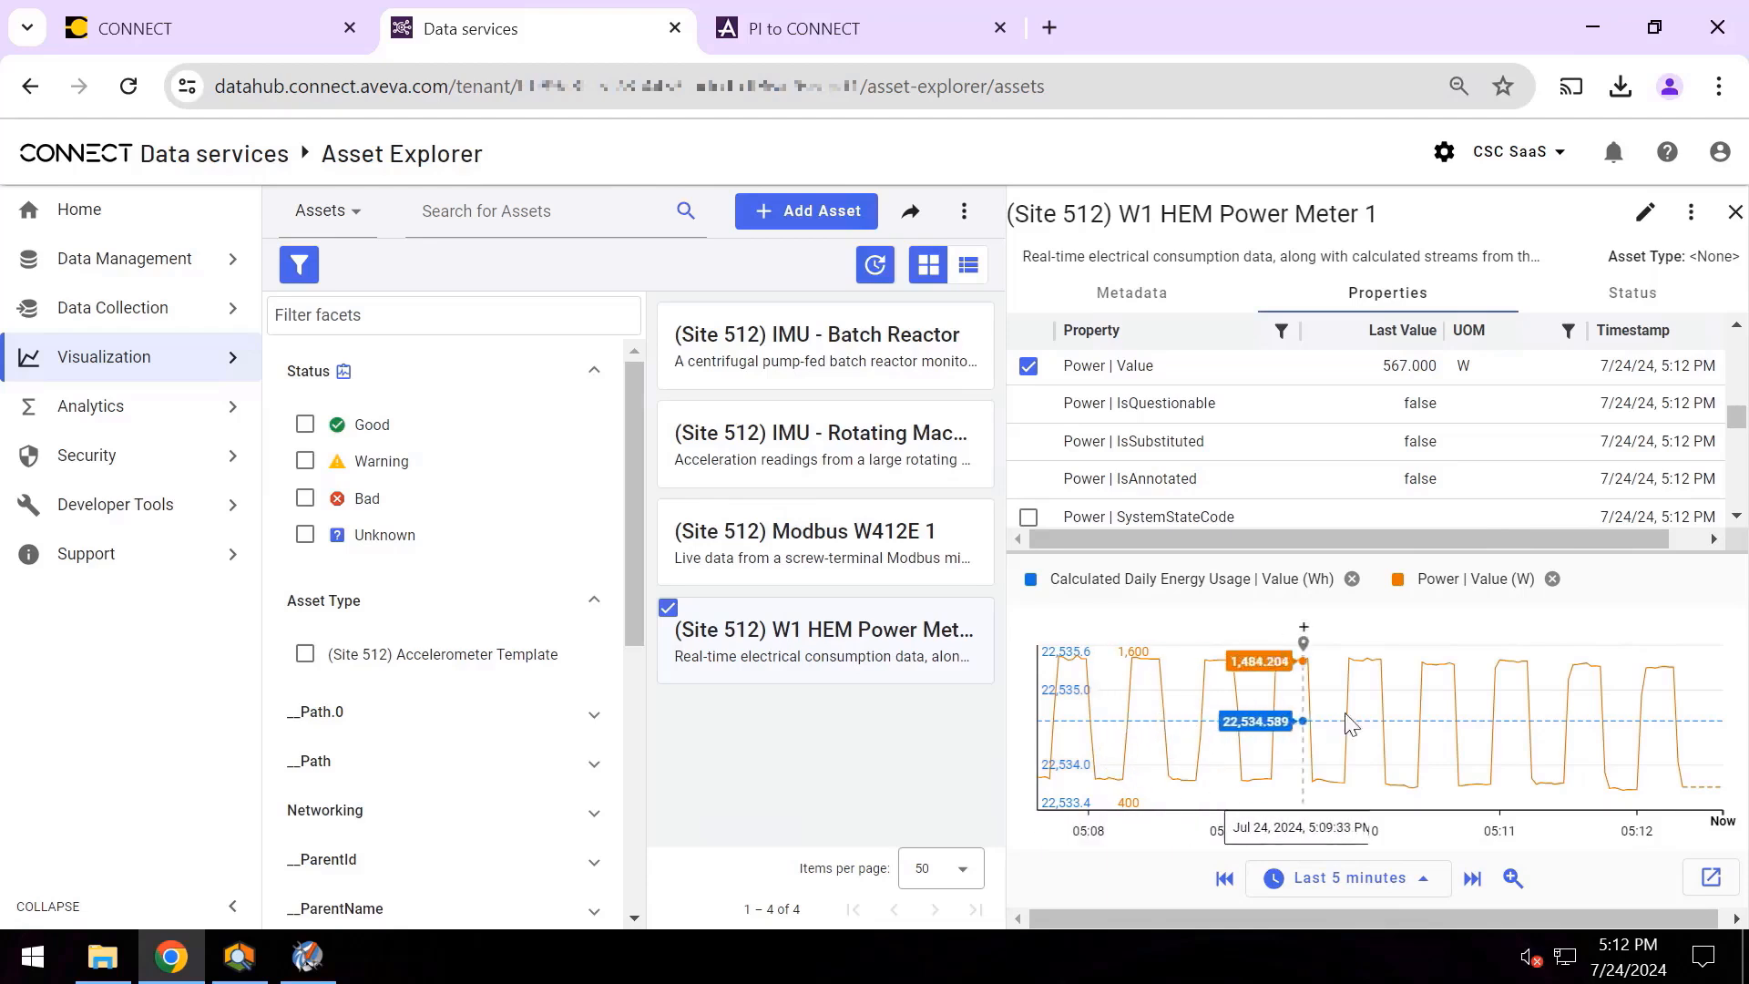
{"action": "left_click", "coordinate": [1414, 879]}
{"action": "left_click", "coordinate": [1328, 566]}
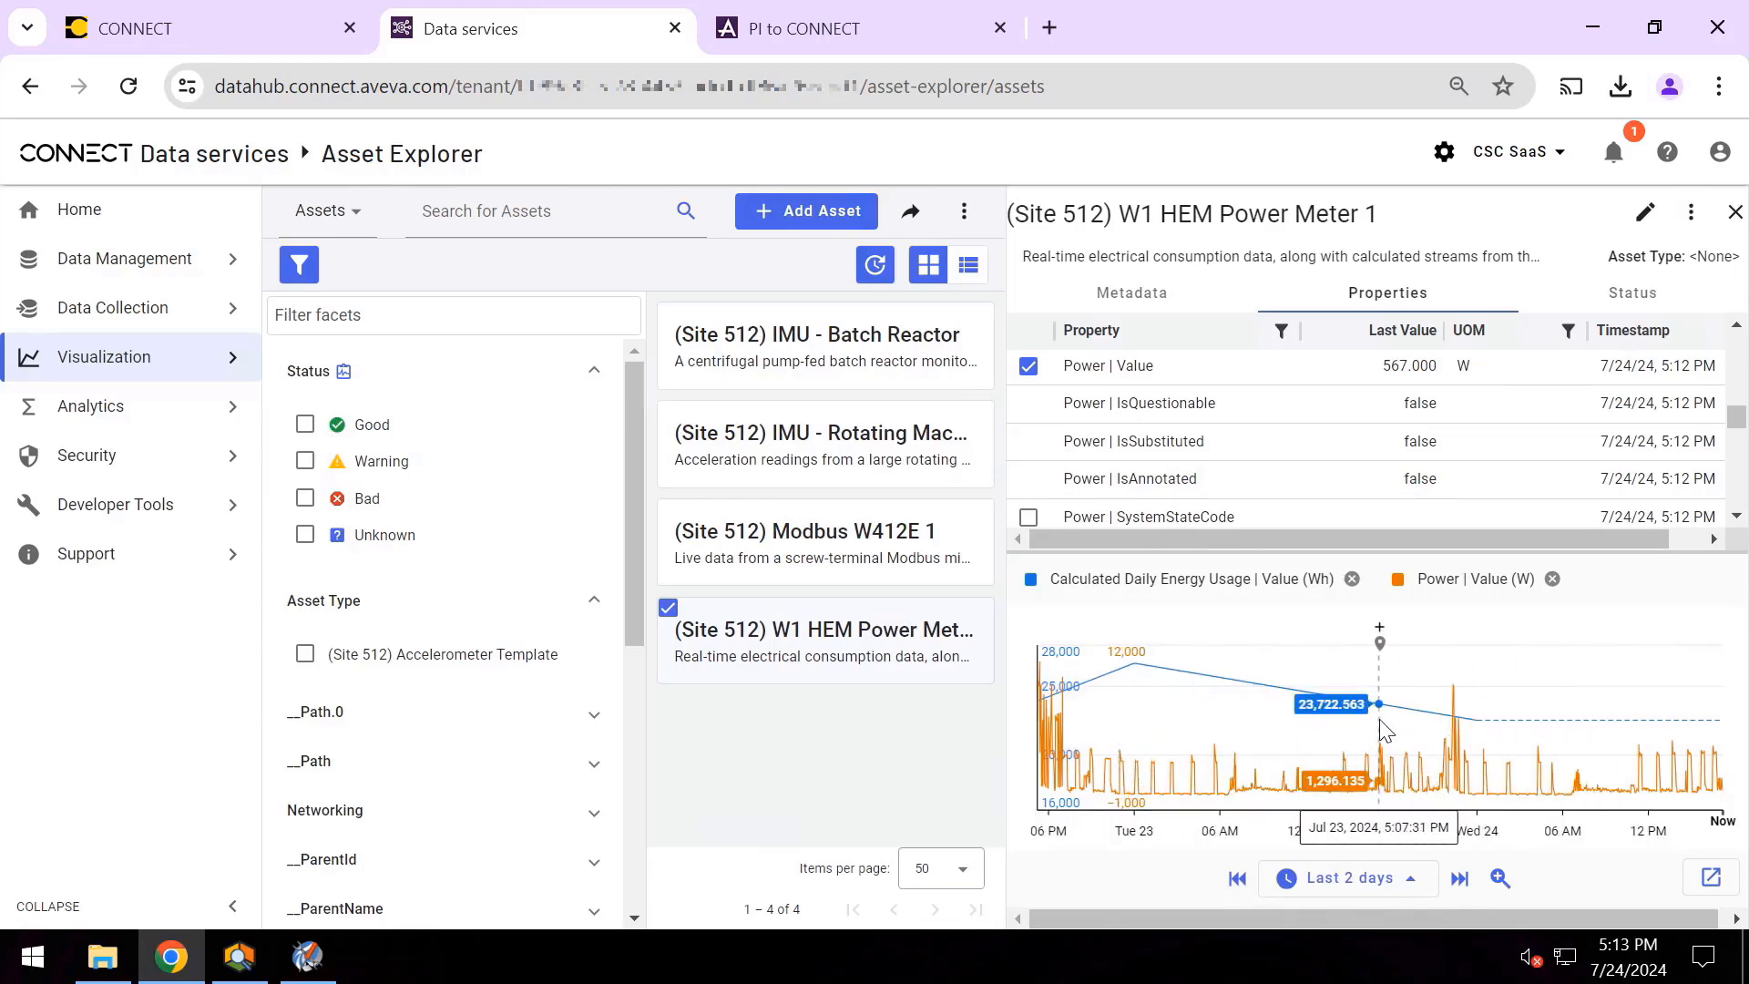
- Revisit PI System Explorer, PI System Management Tools and the agent setup kit in Downloads, and return to Asset Explorer in the browser
{"action": "left_click", "coordinate": [259, 961]}
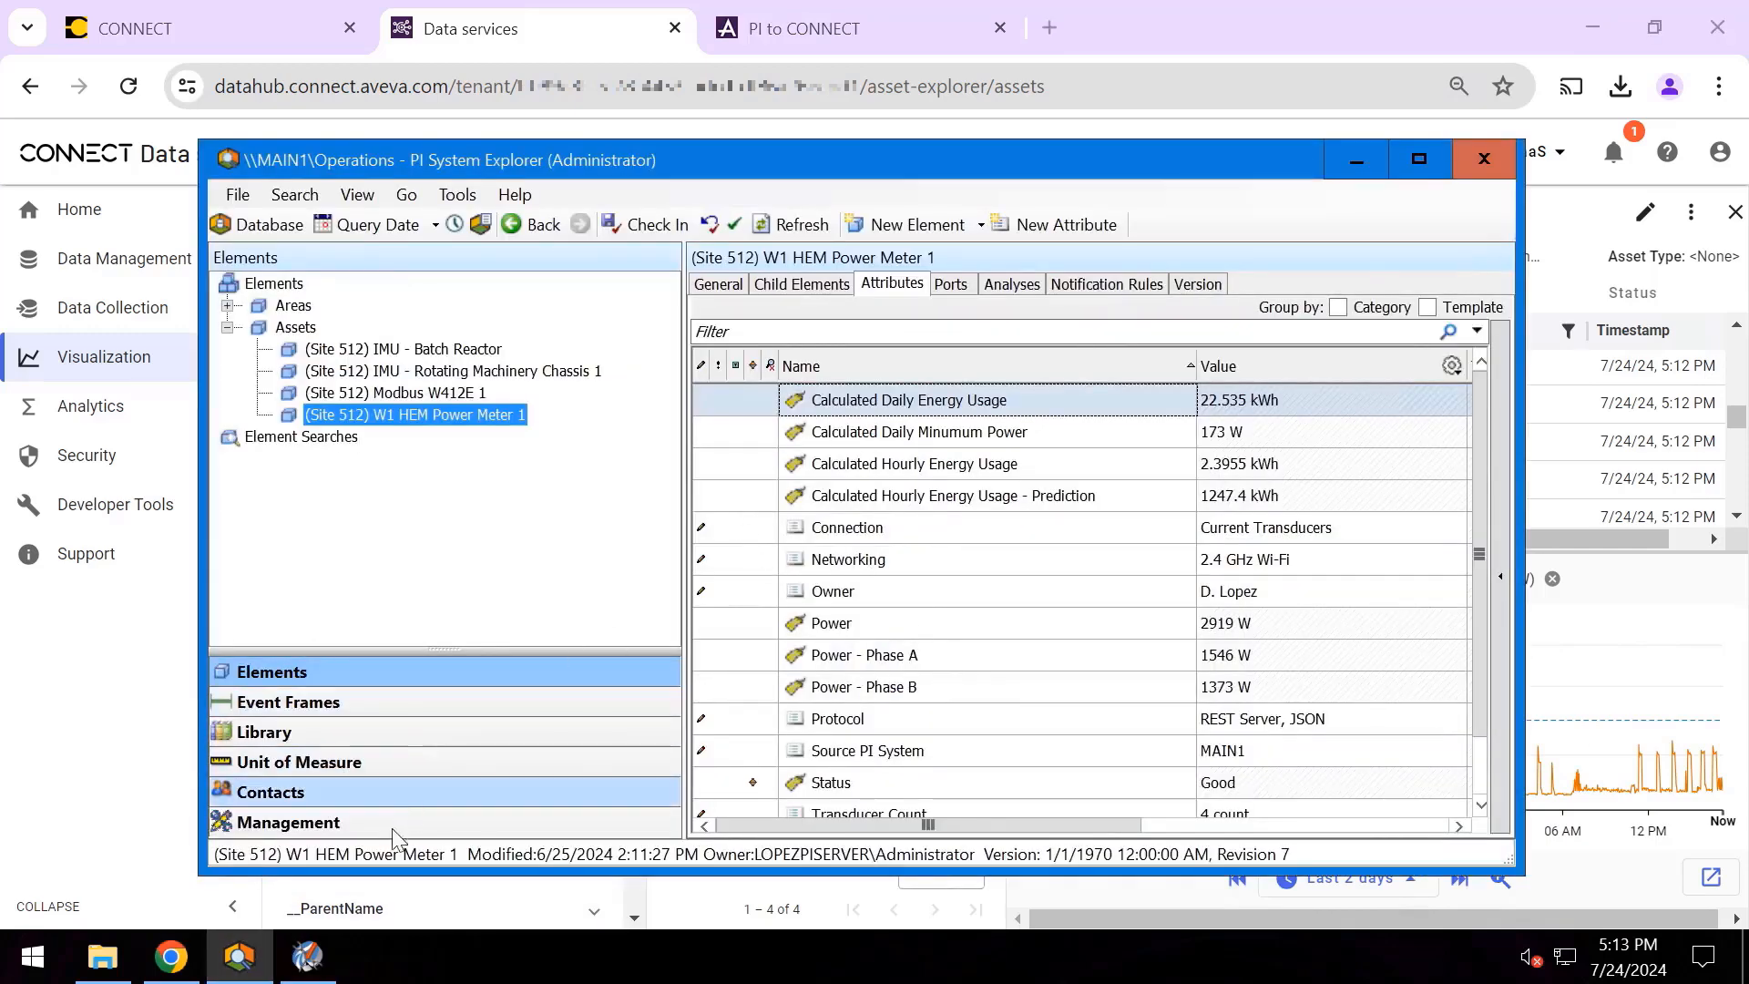
{"action": "left_click", "coordinate": [307, 957]}
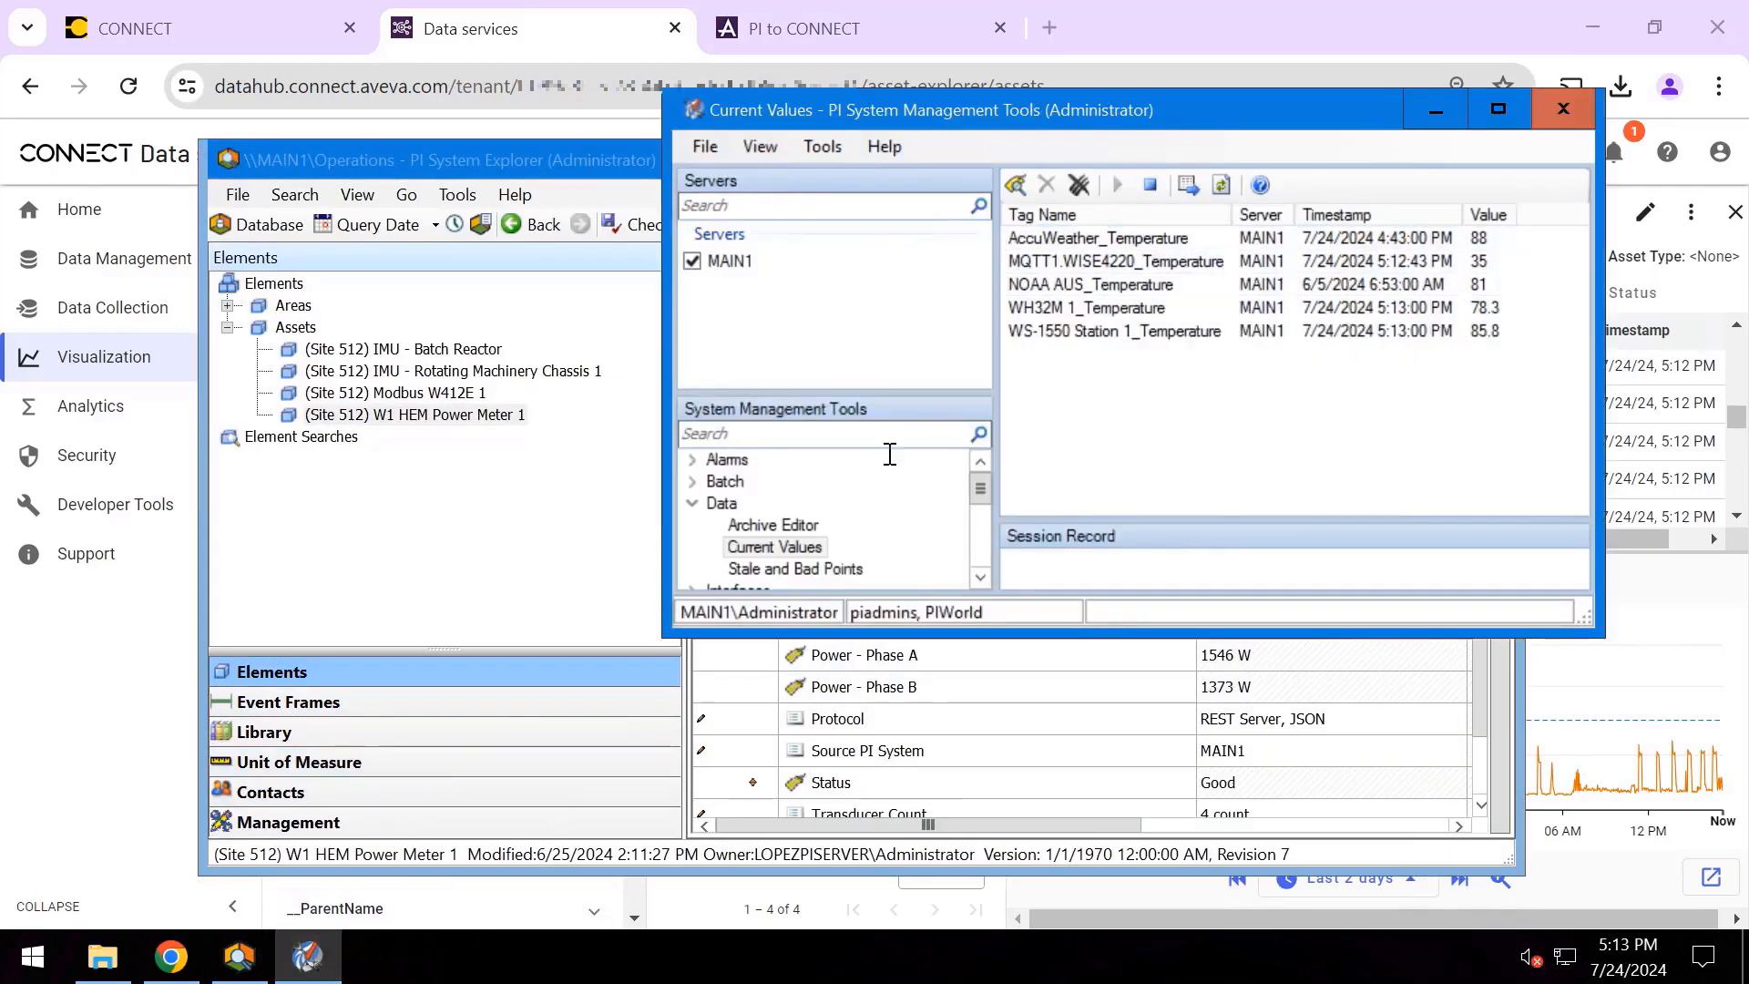
{"action": "left_click", "coordinate": [102, 956]}
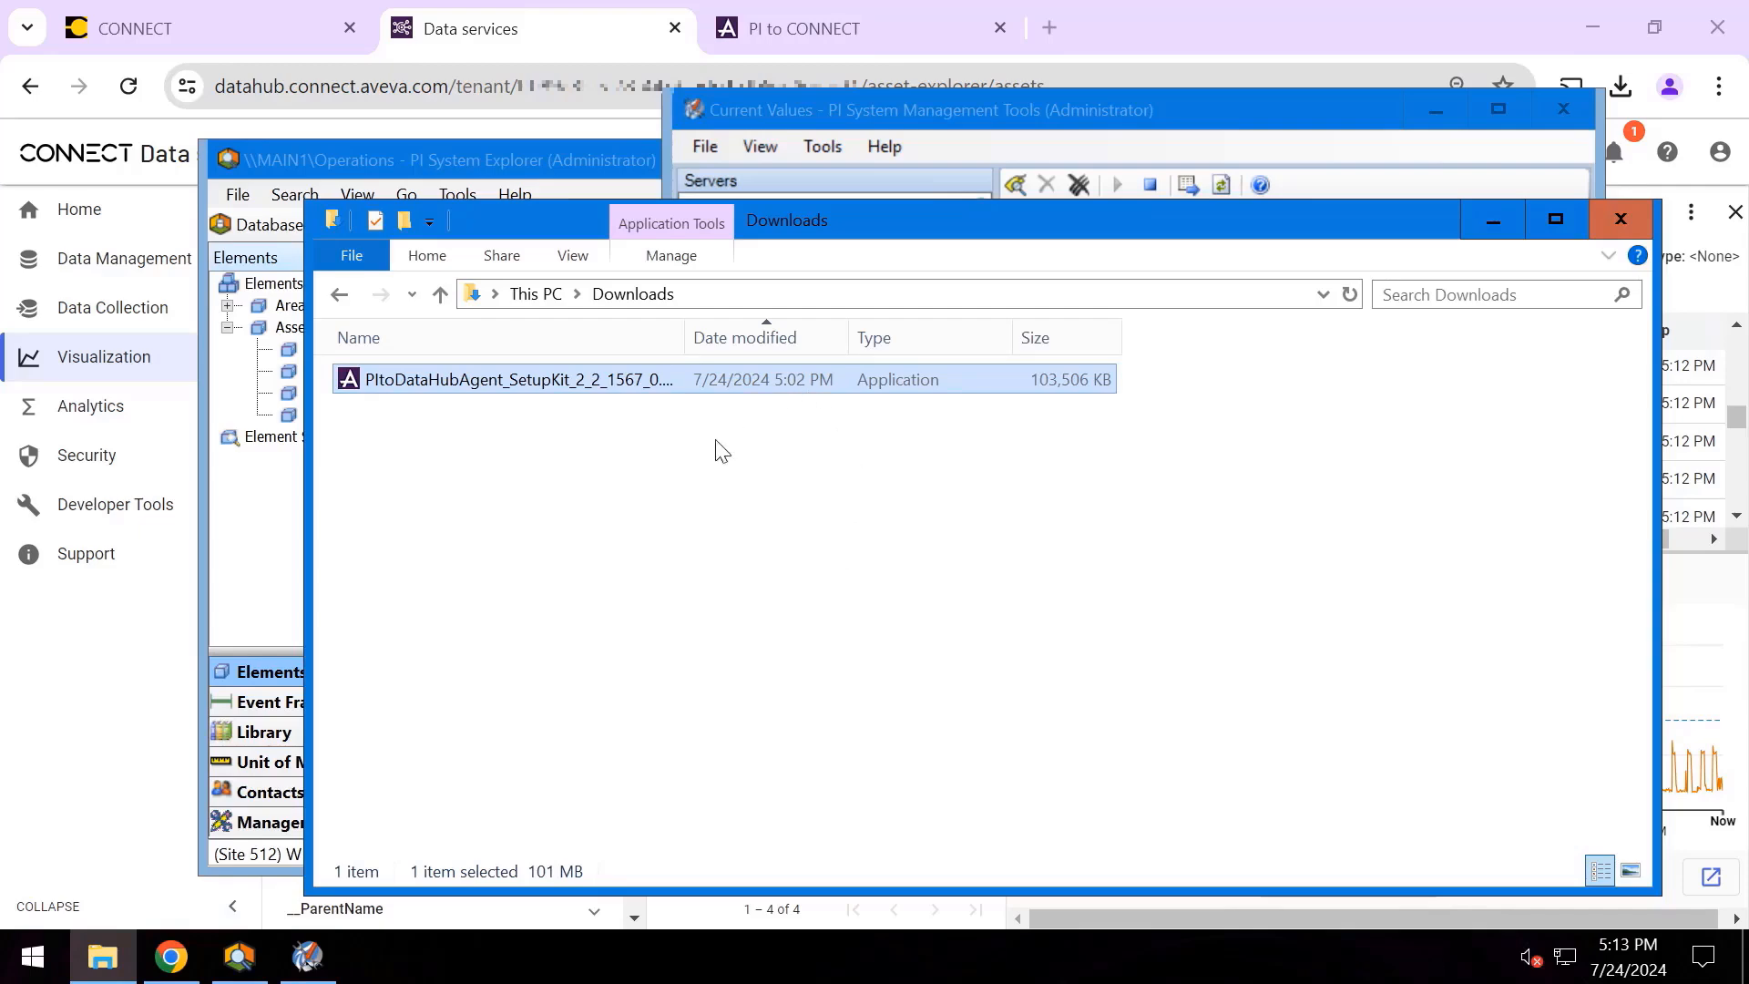
{"action": "left_click", "coordinate": [557, 46]}
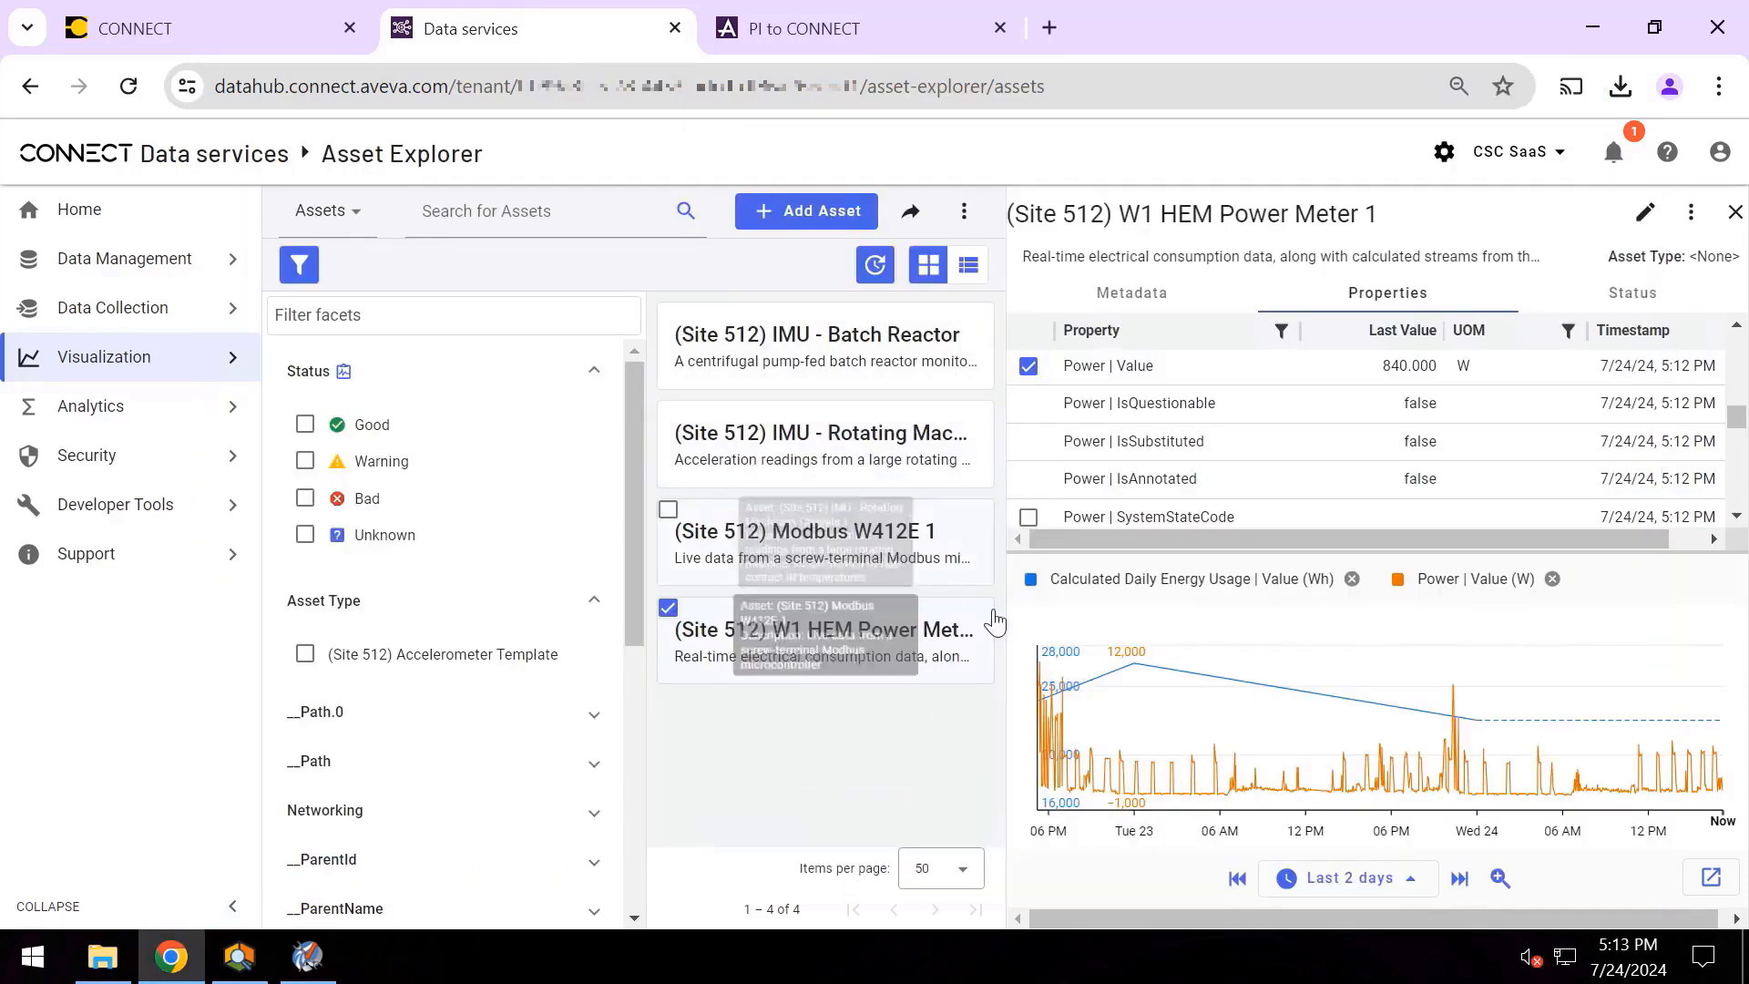
- Review the Sequential Data Store streams again and check the MAIN1 Agent's transfer activity under PI to CONNECT Agents
{"action": "mouse_move", "coordinate": [234, 258]}
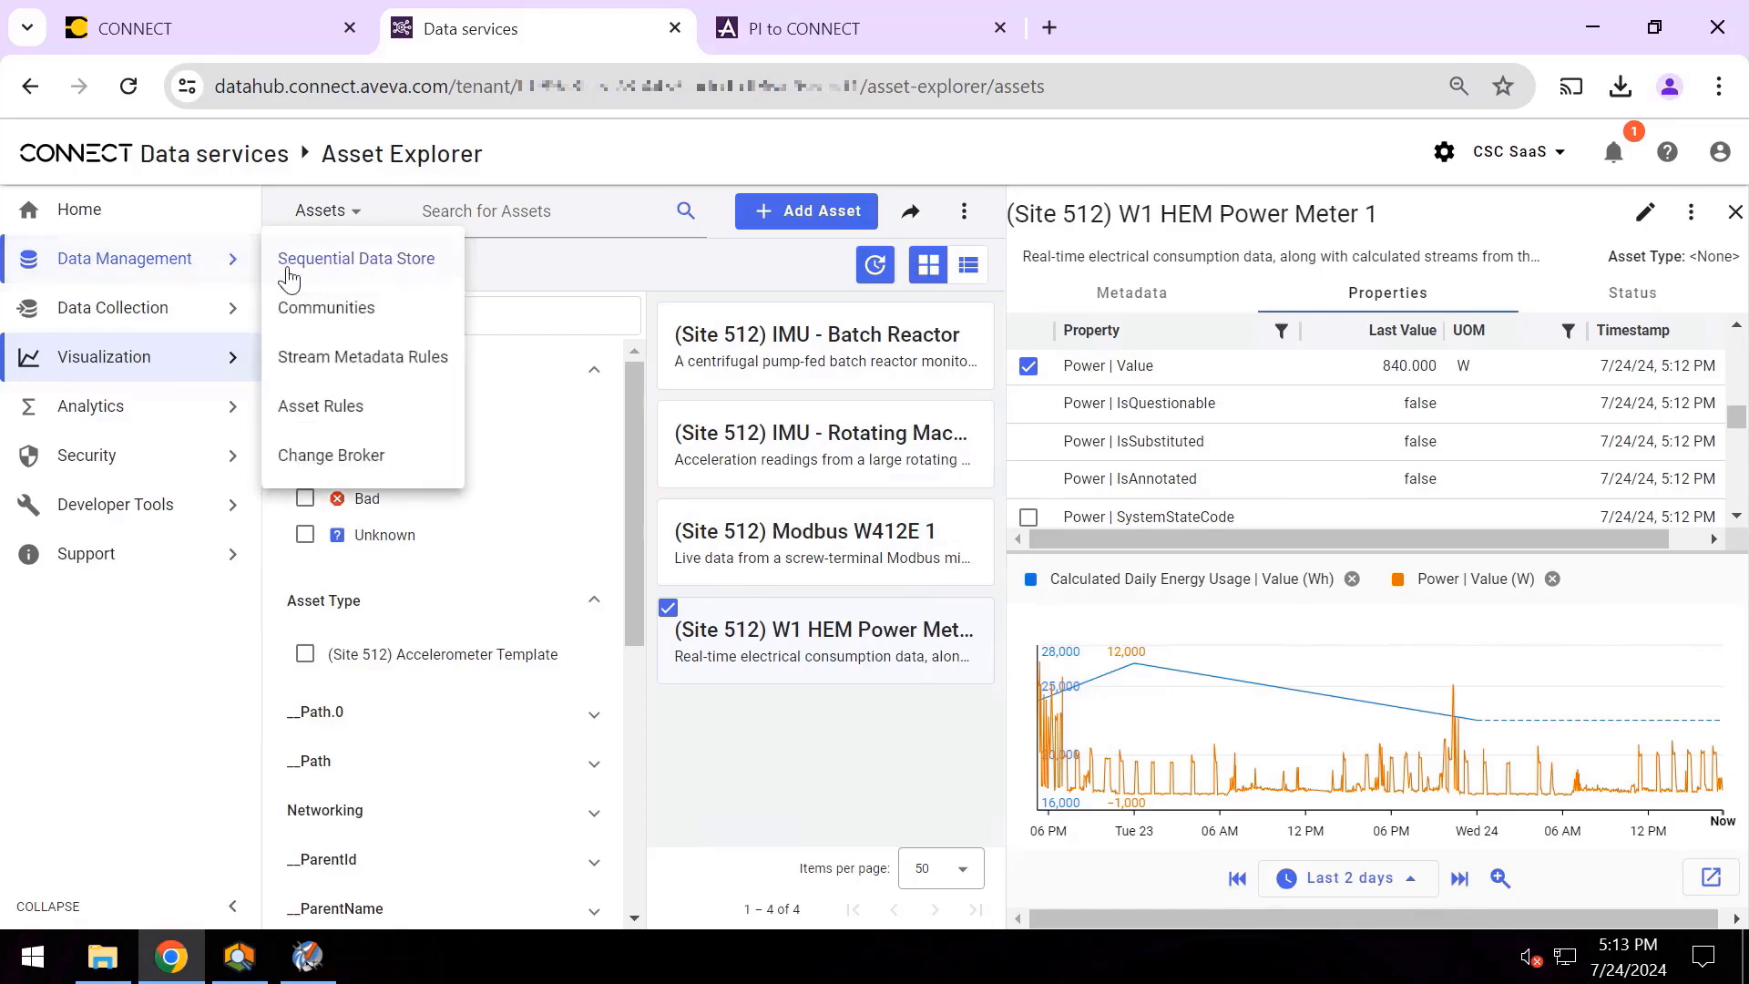
{"action": "left_click", "coordinate": [291, 266]}
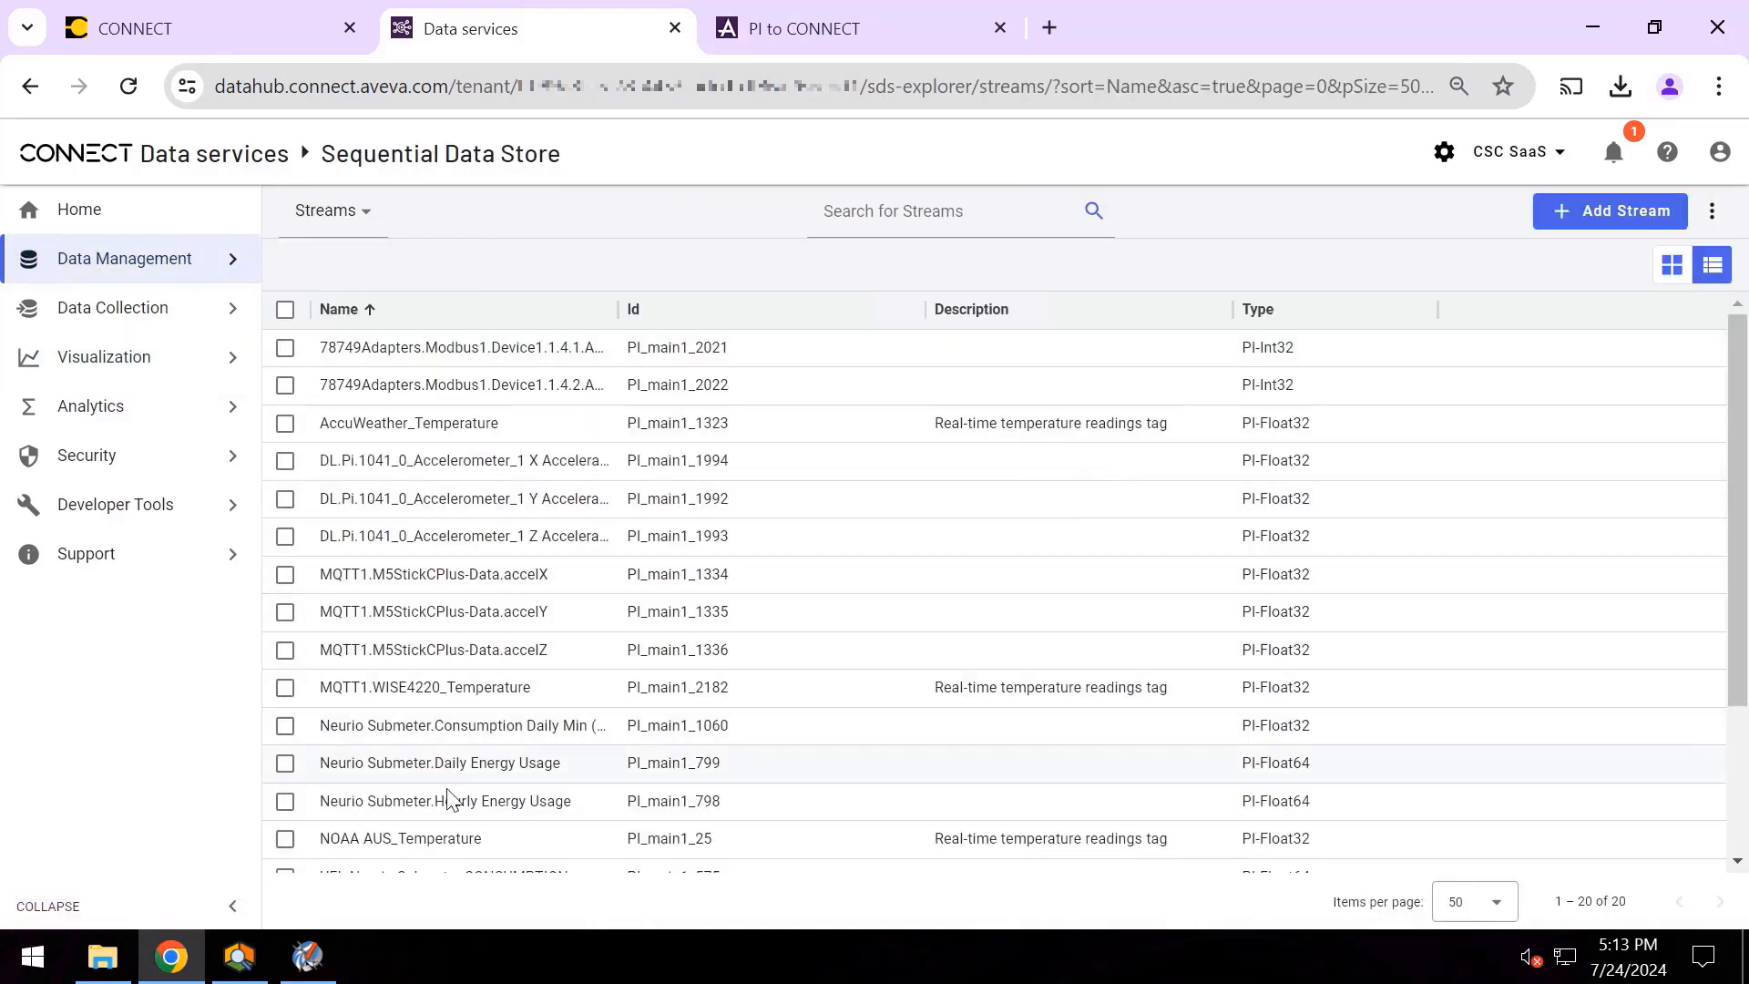
{"action": "mouse_move", "coordinate": [234, 309]}
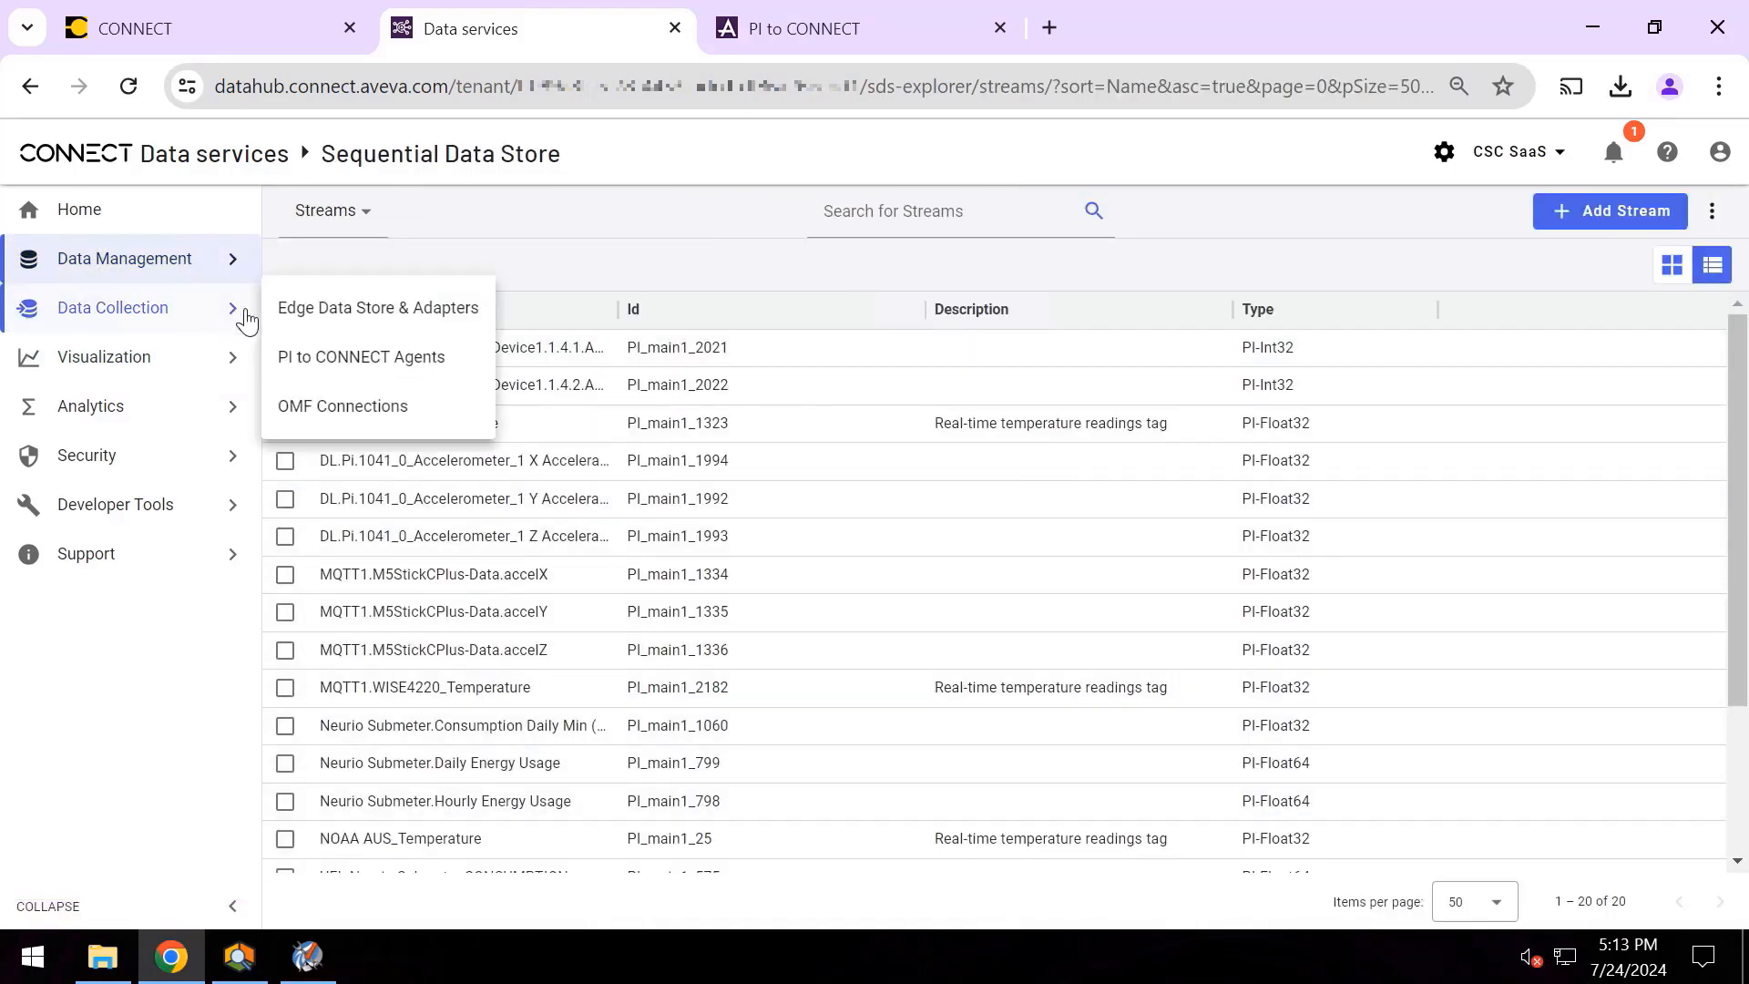
{"action": "left_click", "coordinate": [334, 356]}
{"action": "left_click", "coordinate": [331, 357]}
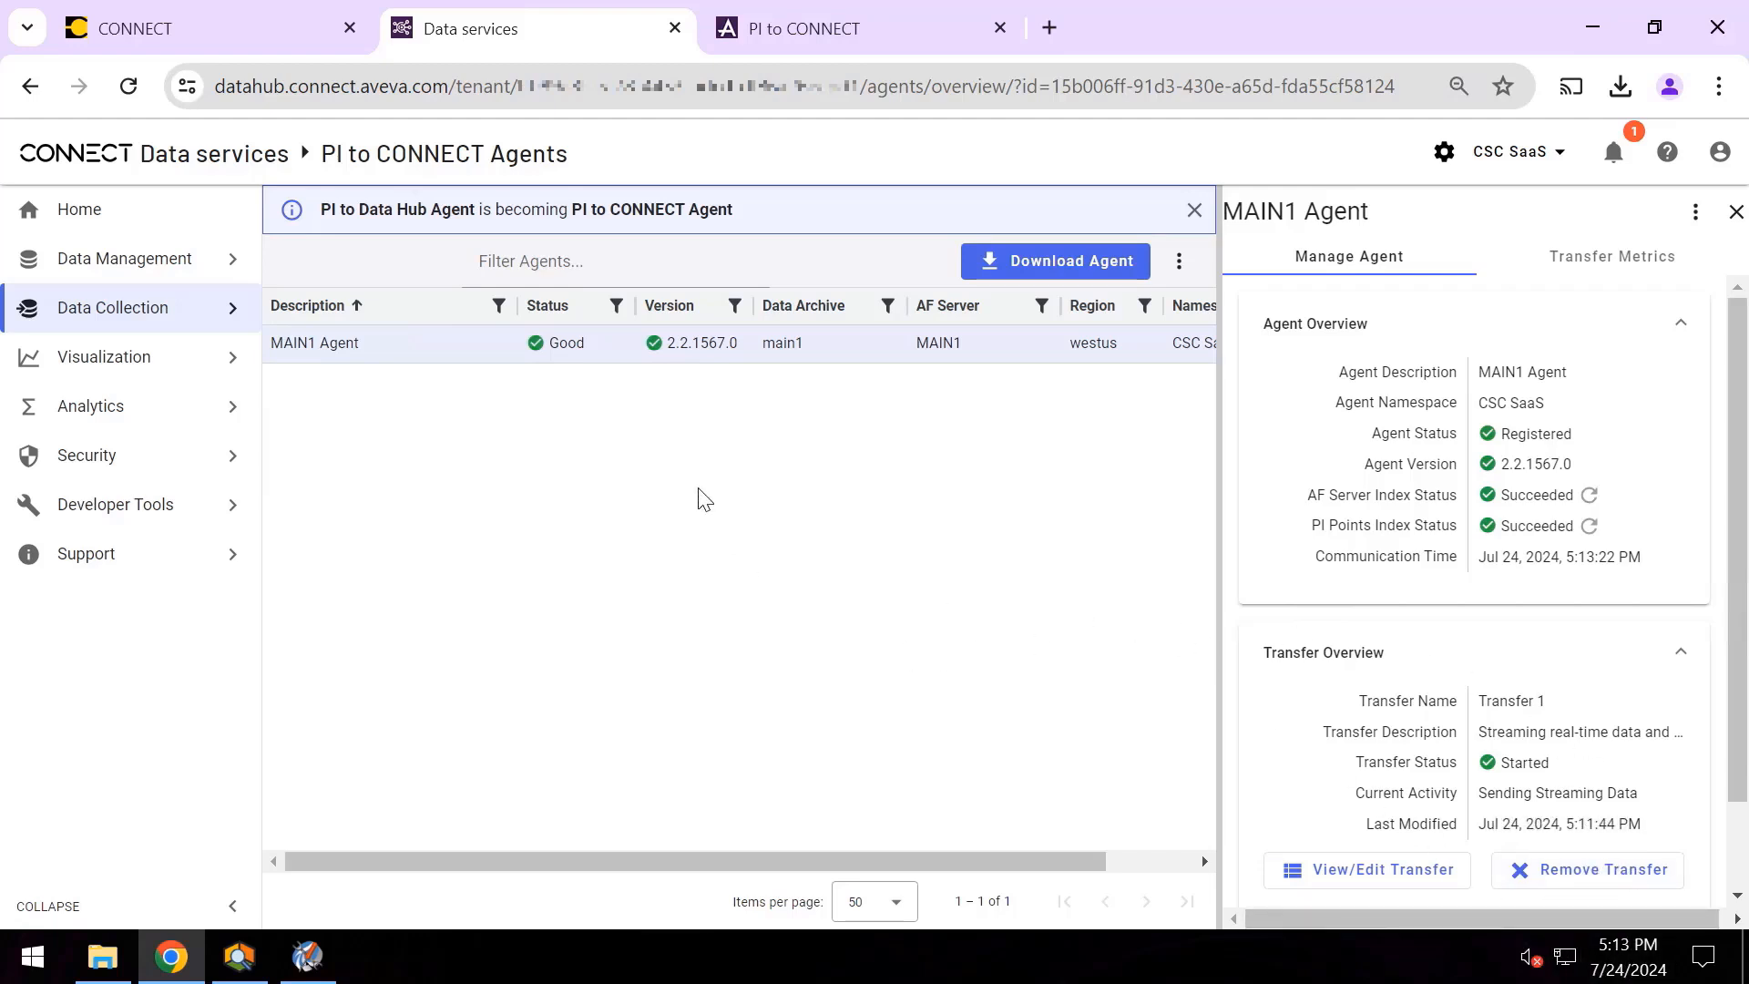
- Plot Power | Value of the W1 HEM Power Meter 1 asset in Asset Explorer and open the plot in the full Trend view
{"action": "left_click", "coordinate": [246, 364]}
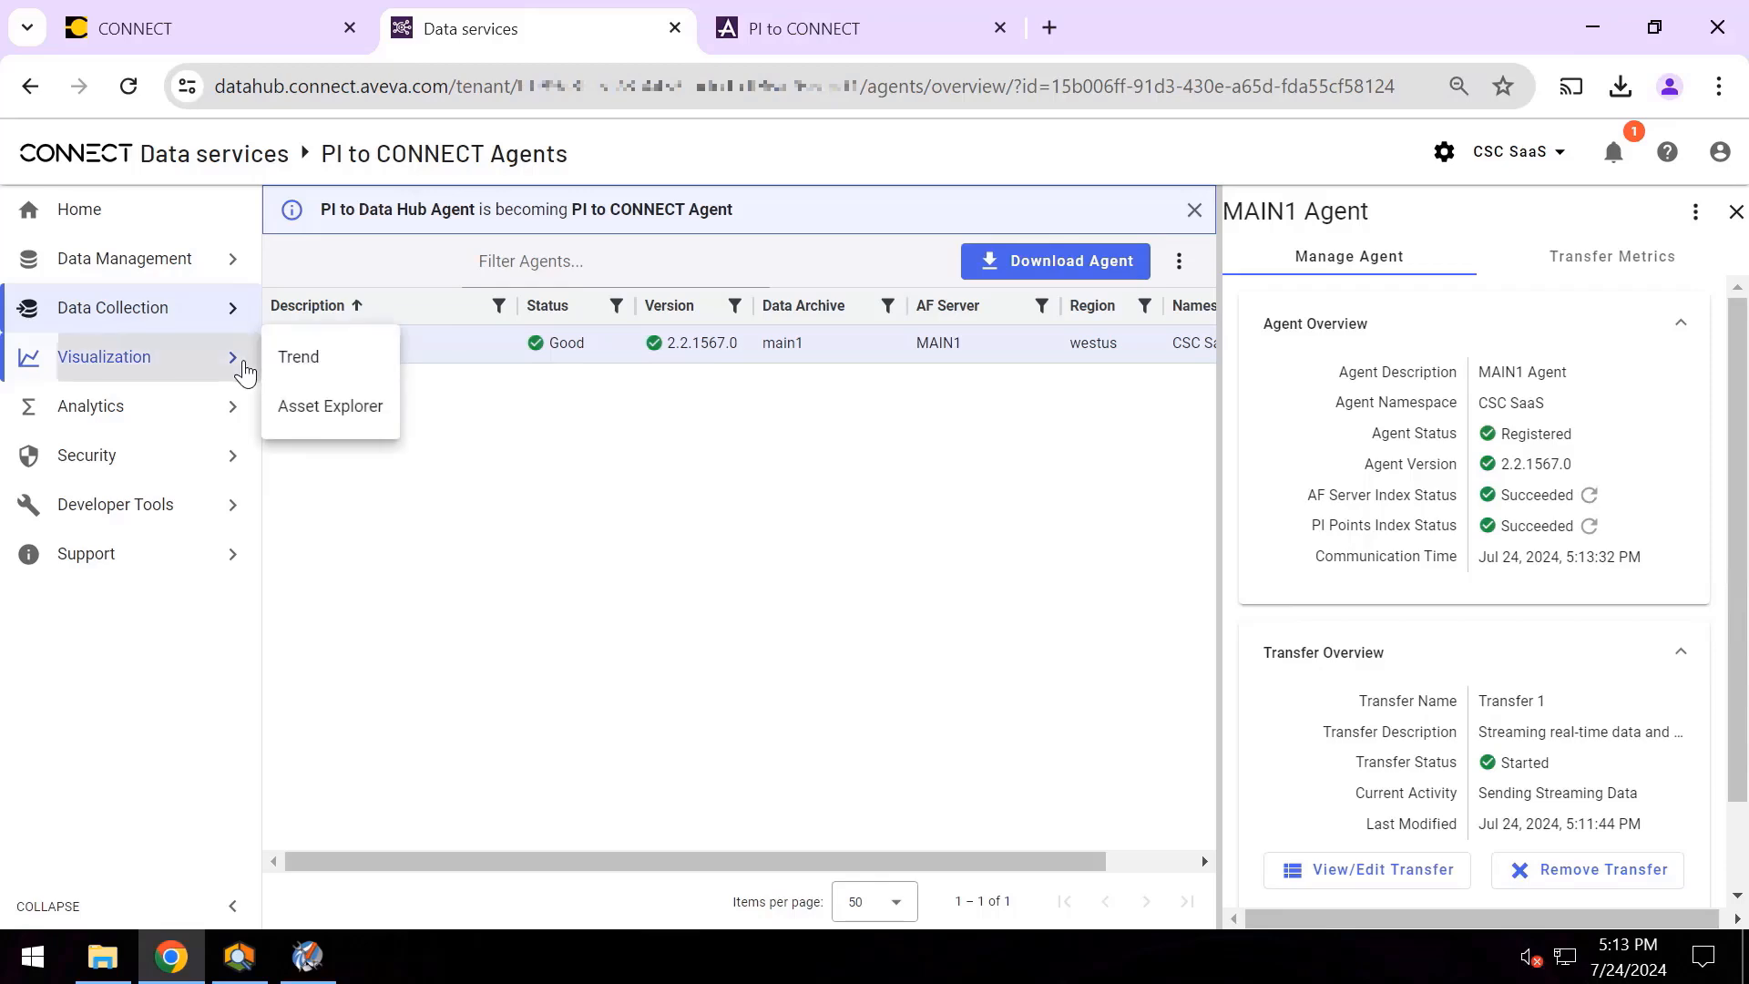
{"action": "left_click", "coordinate": [312, 408]}
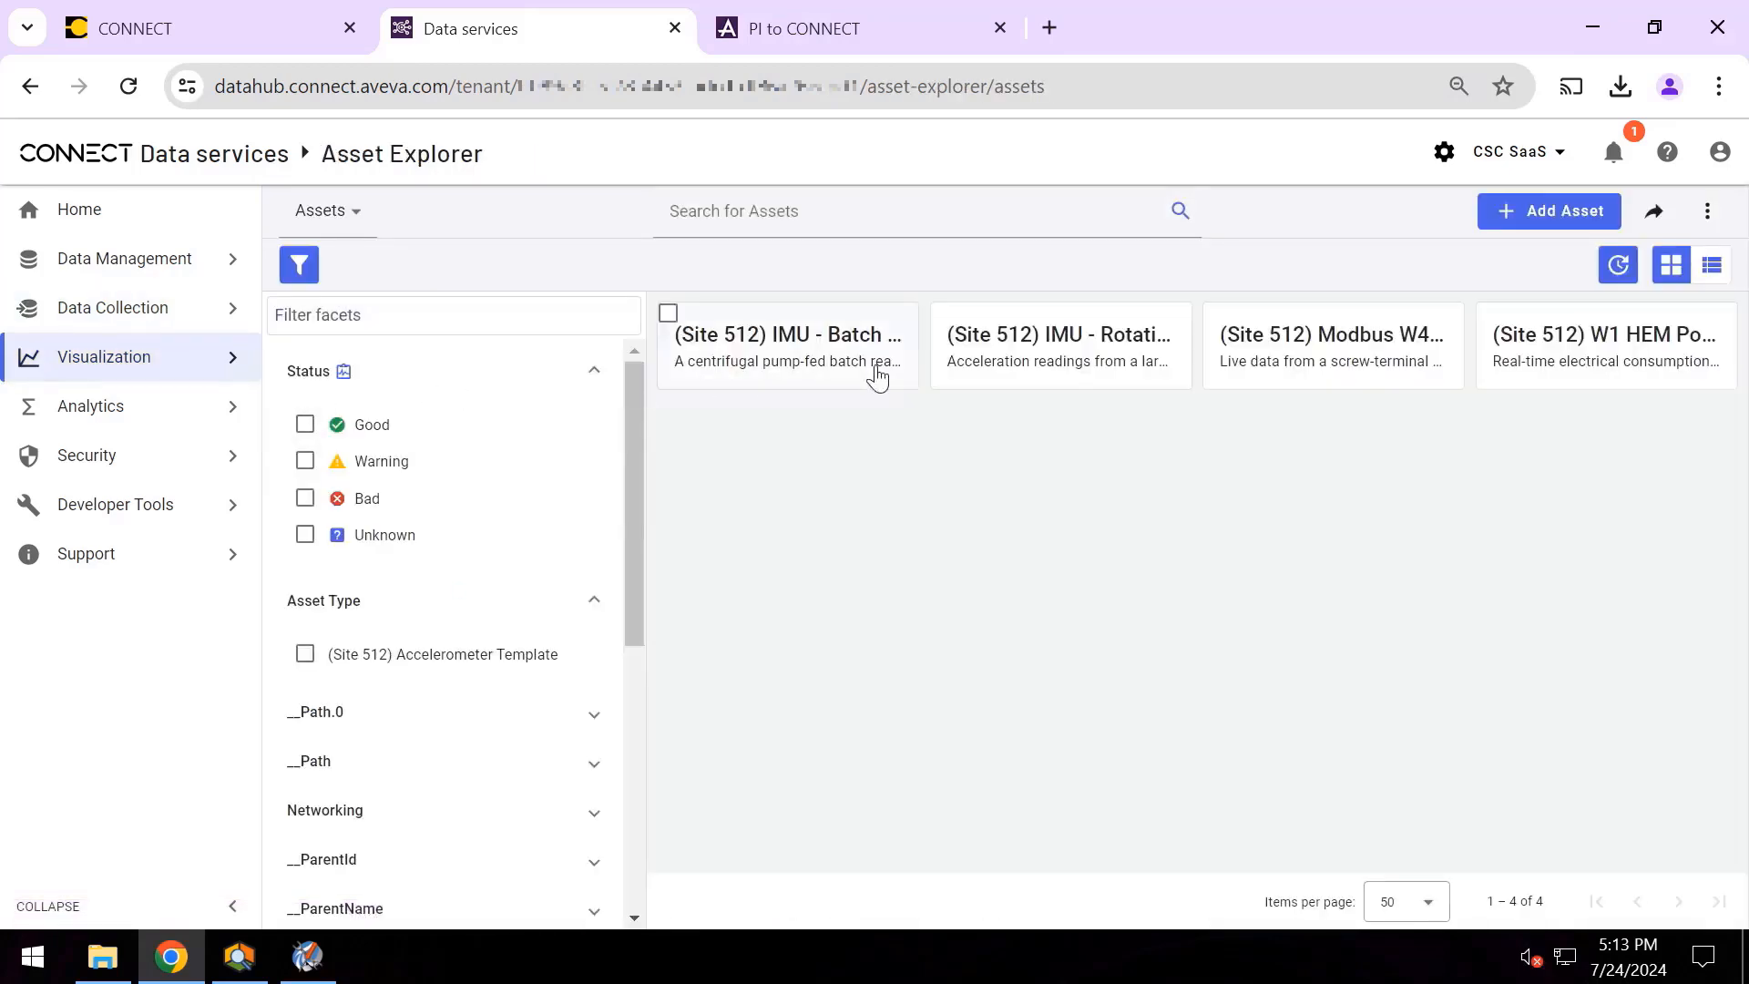
{"action": "left_click", "coordinate": [1559, 335]}
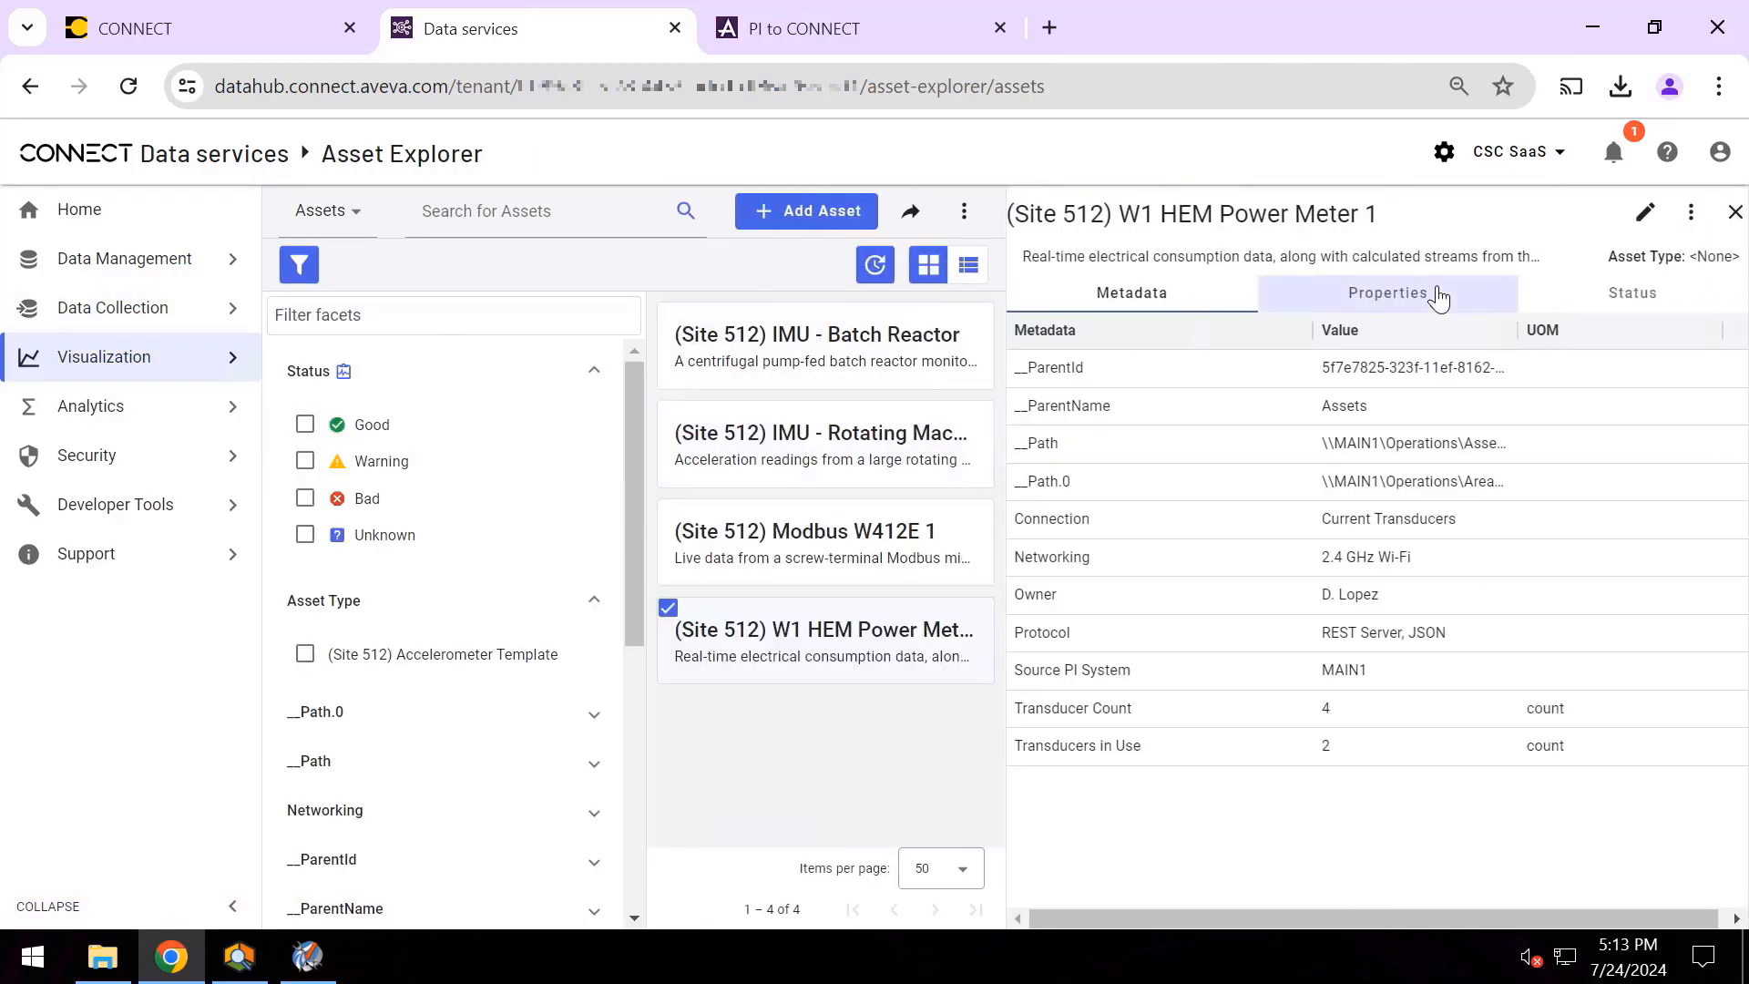
{"action": "left_click", "coordinate": [1437, 297]}
{"action": "scroll", "coordinate": [1081, 423], "scroll_direction": "down", "scroll_amount": 5}
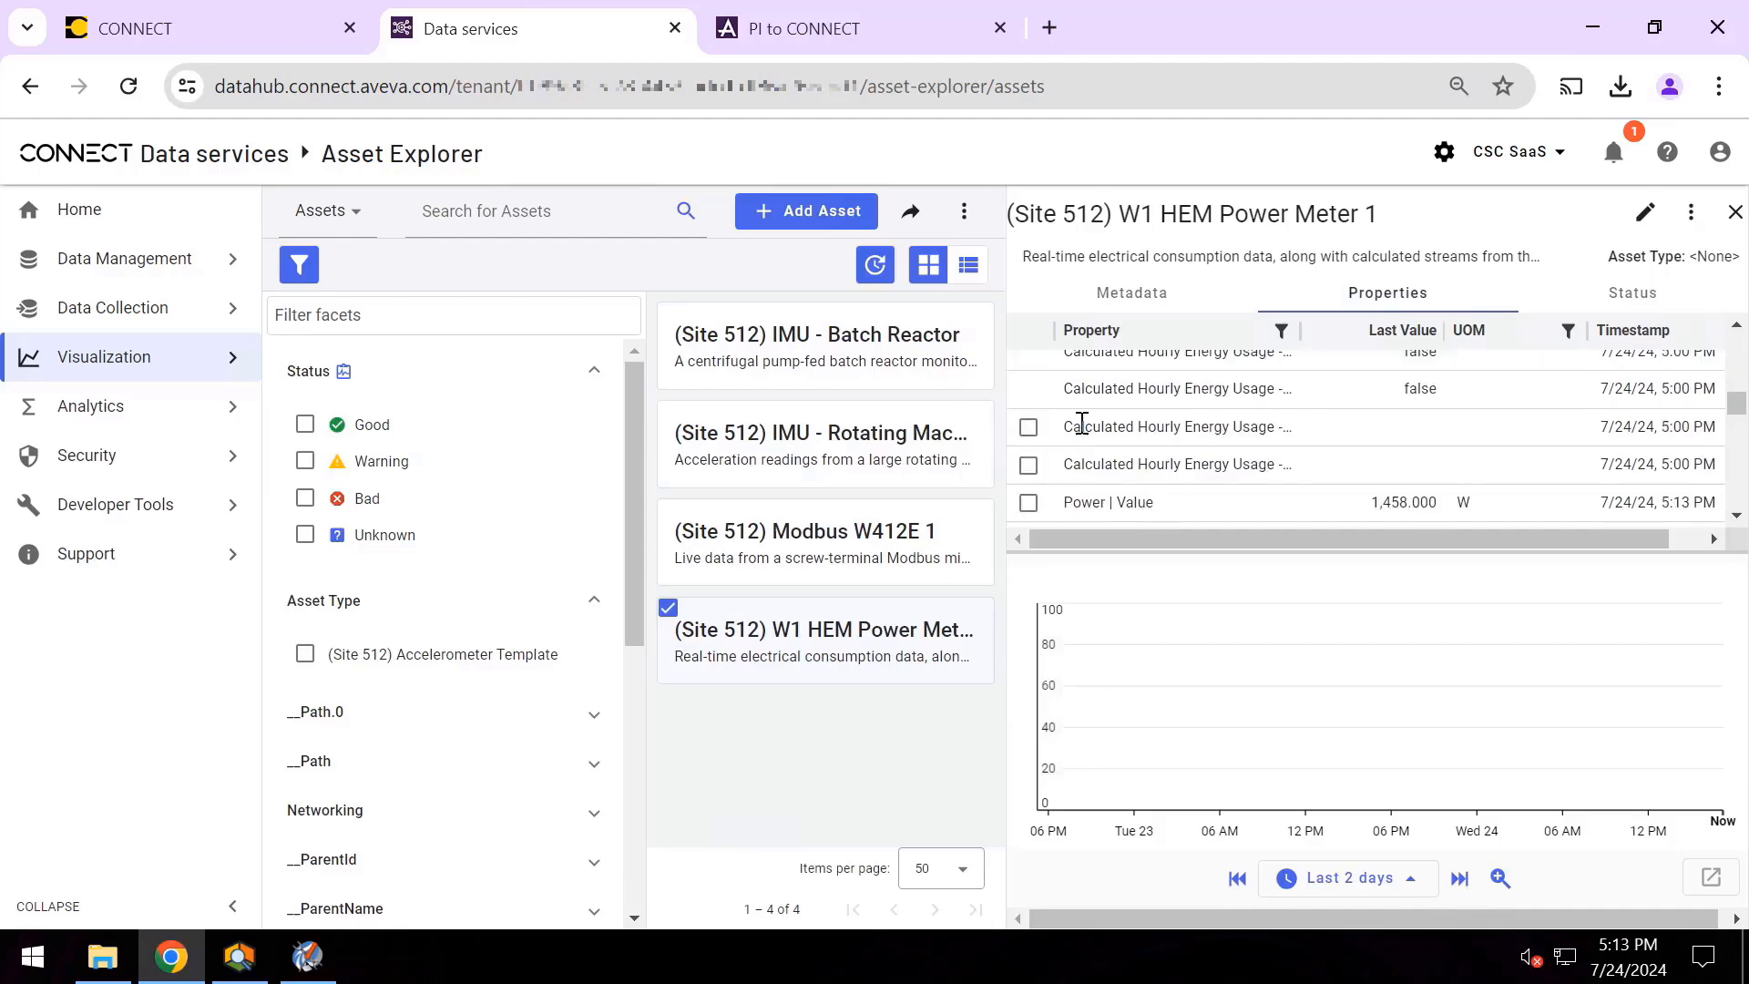
{"action": "left_click", "coordinate": [1027, 503]}
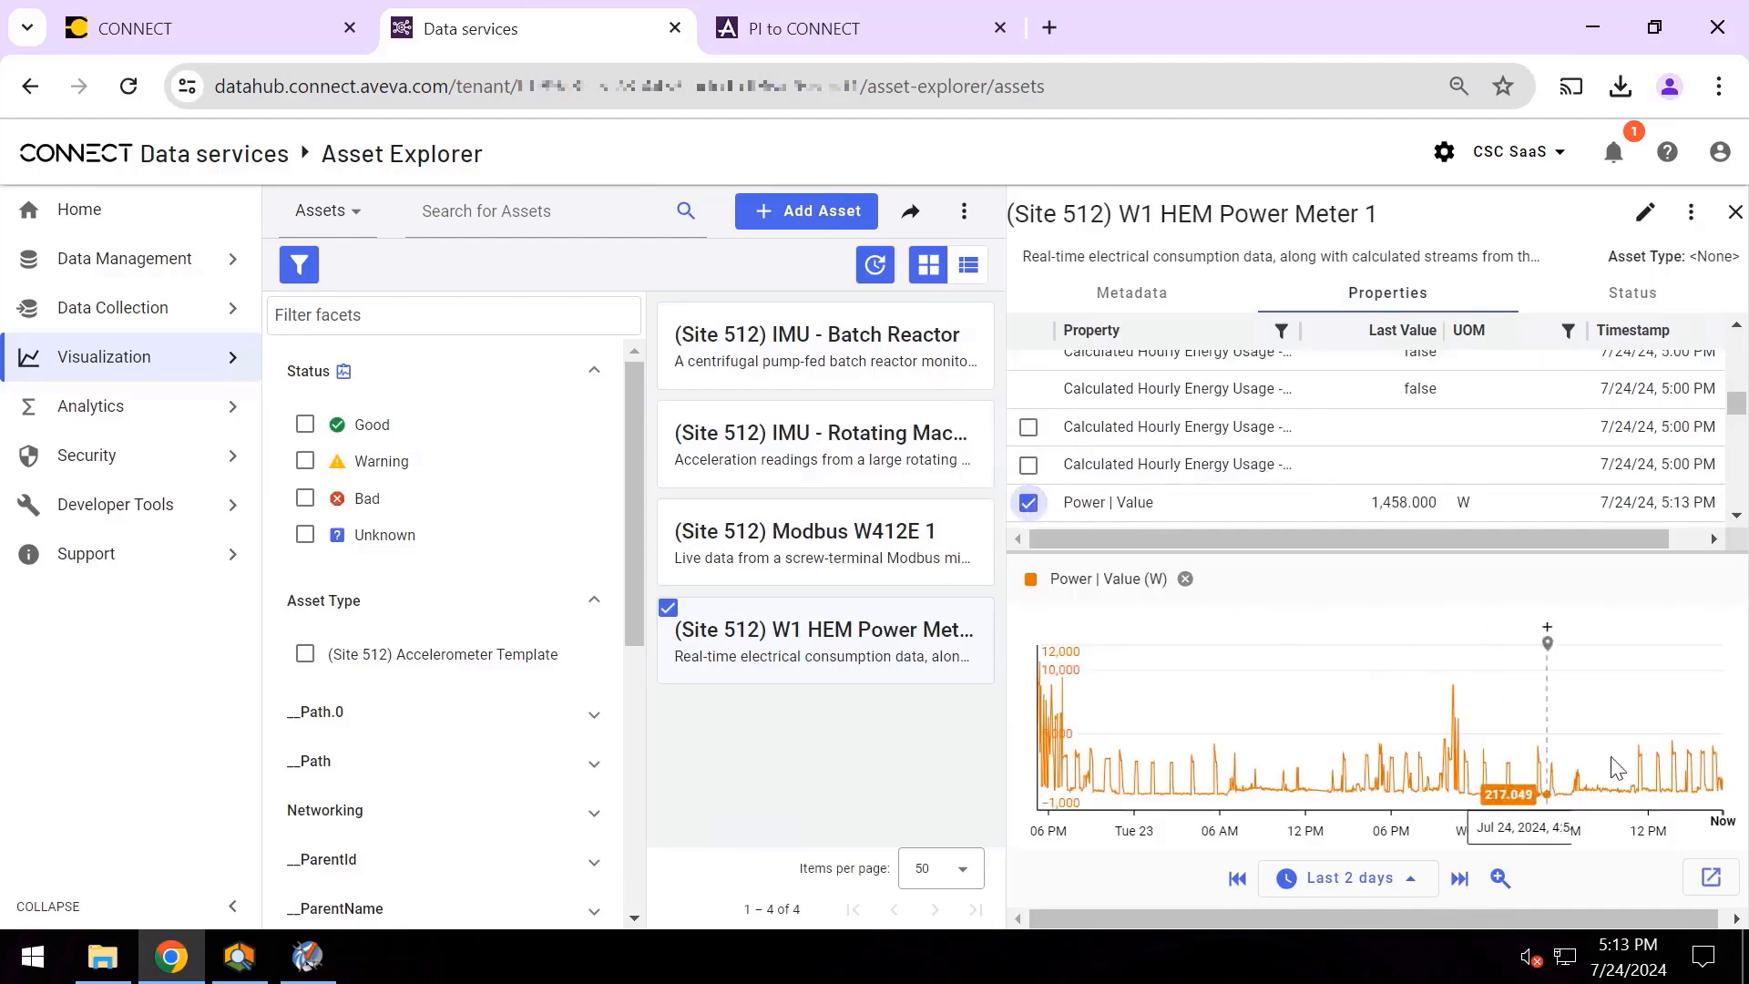
{"action": "left_click", "coordinate": [1711, 877]}
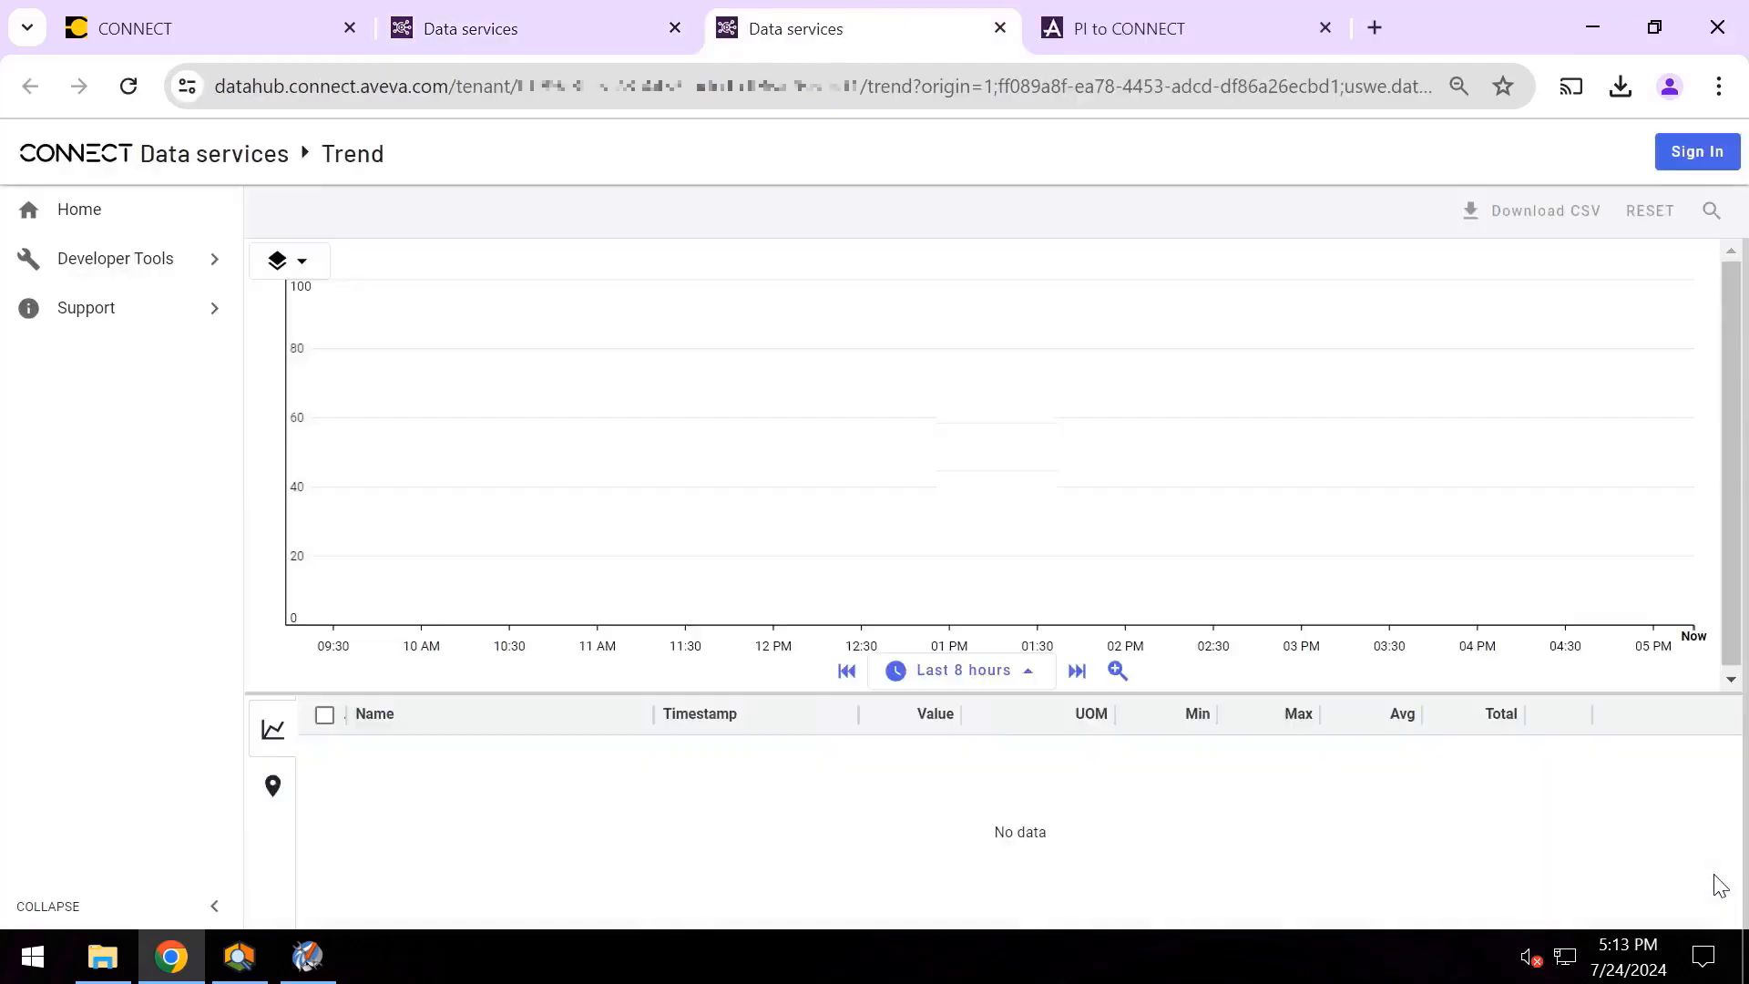